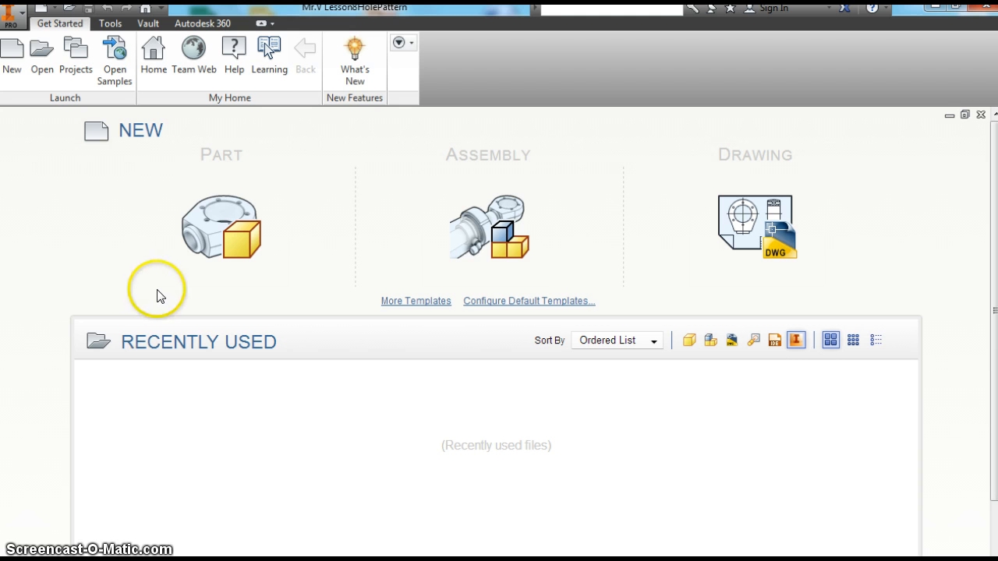
Create a new part from the Standard (in).ipt template and start a 2D sketch on the XY plane.
{"action": "left_click", "coordinate": [13, 62]}
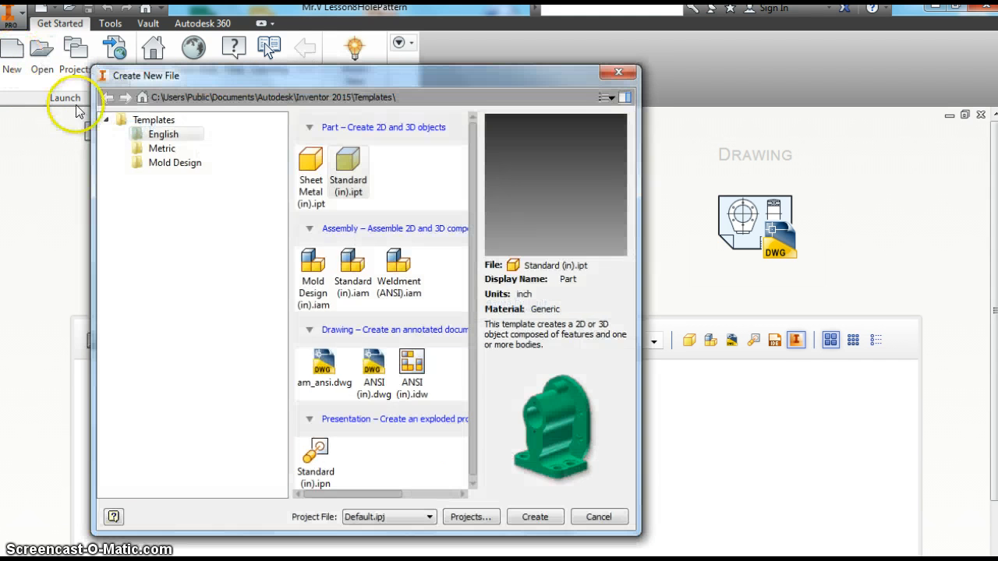
{"action": "left_click", "coordinate": [535, 517]}
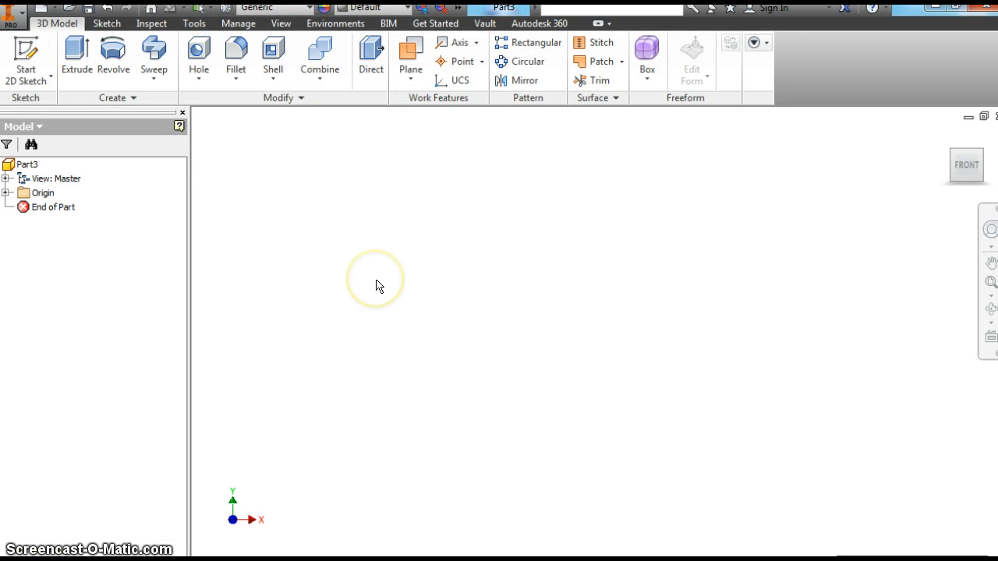
{"action": "left_click", "coordinate": [30, 56]}
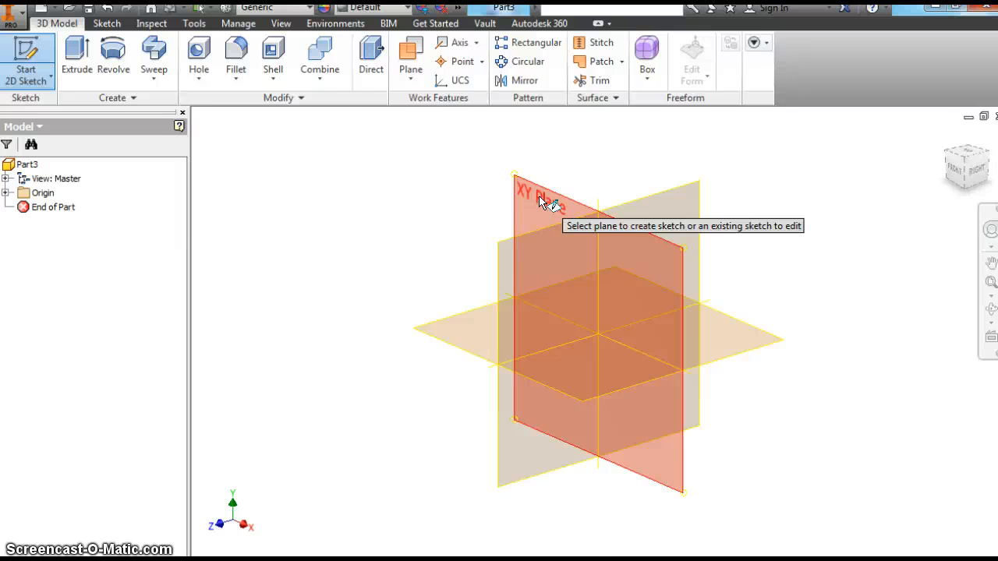
{"action": "left_click", "coordinate": [544, 202]}
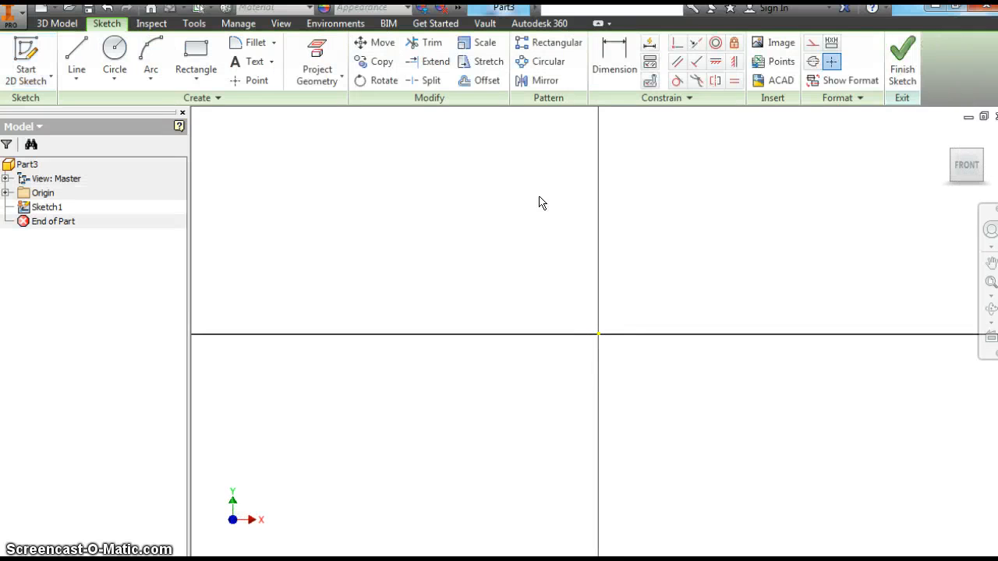
Sketch a circle about 0.71 in in diameter centred on the origin.
{"action": "left_click", "coordinate": [115, 46]}
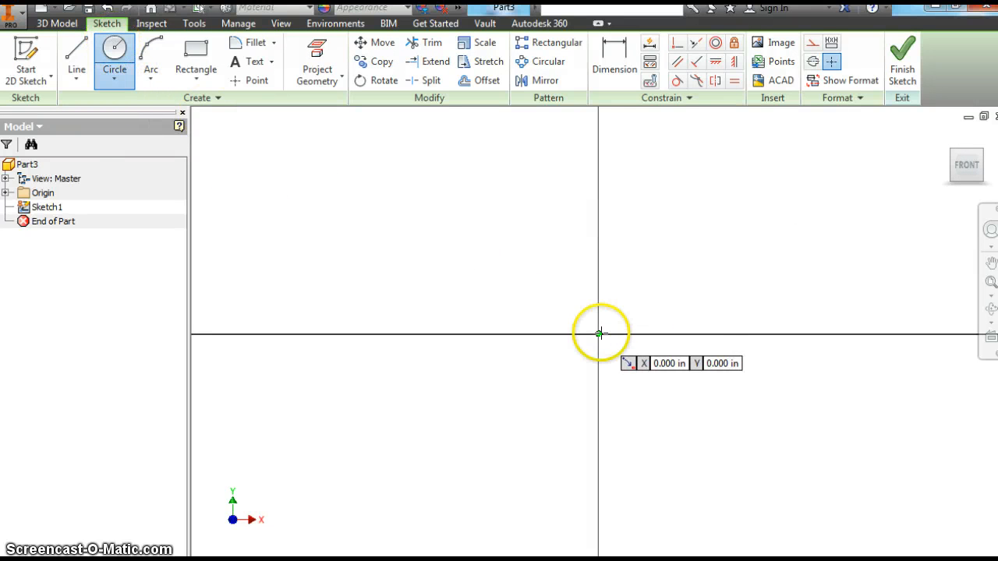
{"action": "left_click", "coordinate": [599, 334]}
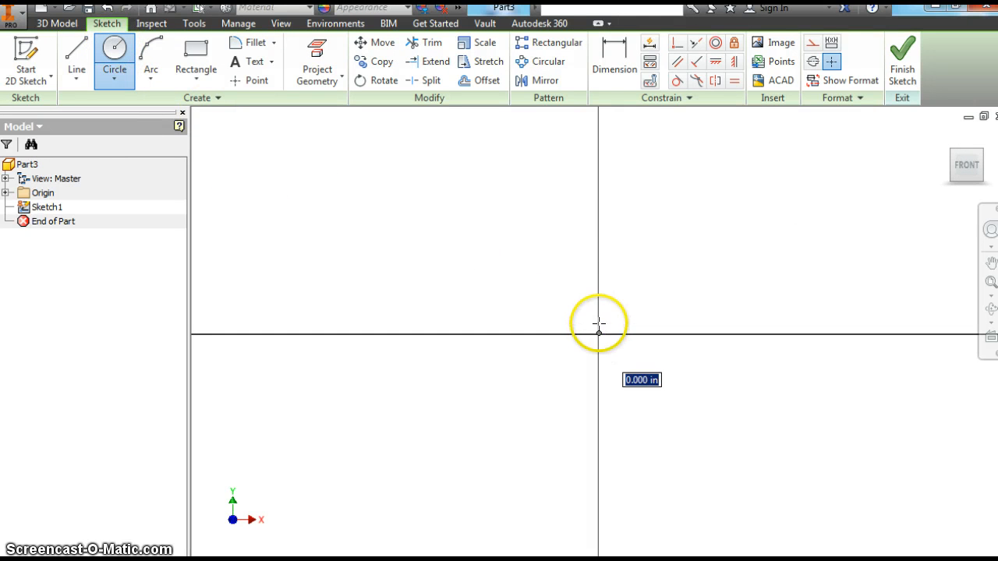
{"action": "left_click", "coordinate": [596, 215]}
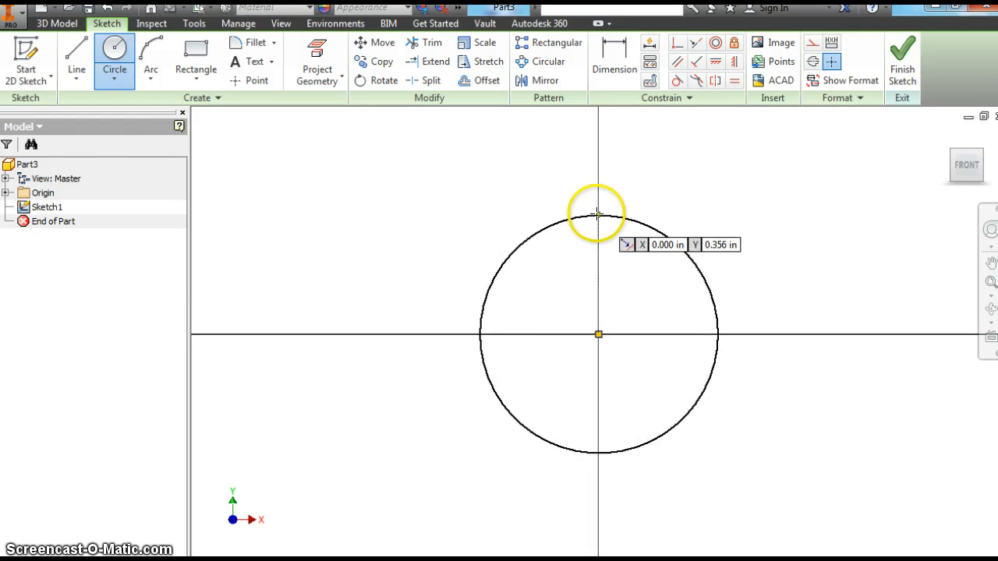
{"action": "right_click", "coordinate": [770, 190]}
{"action": "left_click", "coordinate": [829, 190]}
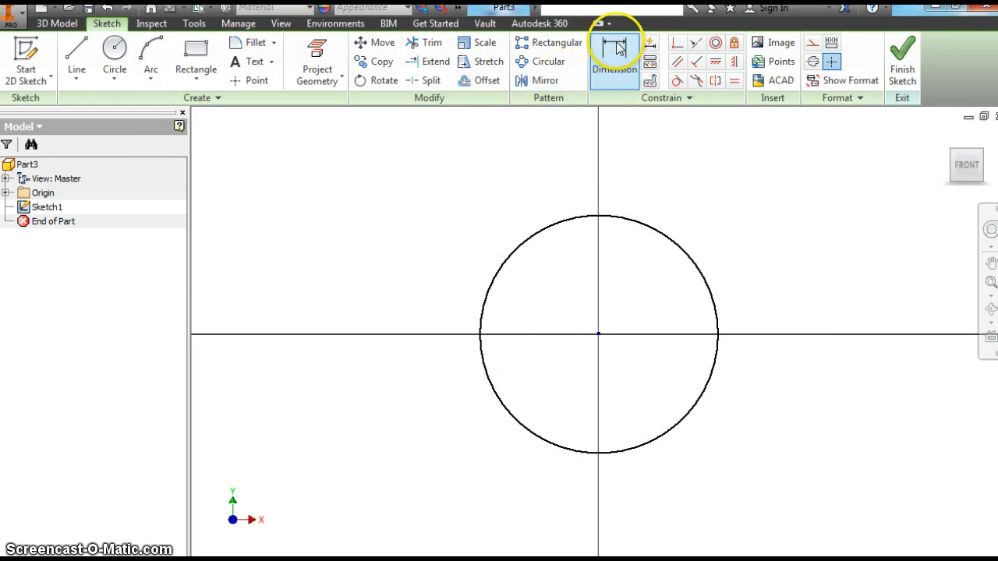
Dimension the circle's diameter and set it to 8 in.
{"action": "left_click", "coordinate": [618, 86]}
{"action": "left_click", "coordinate": [648, 223]}
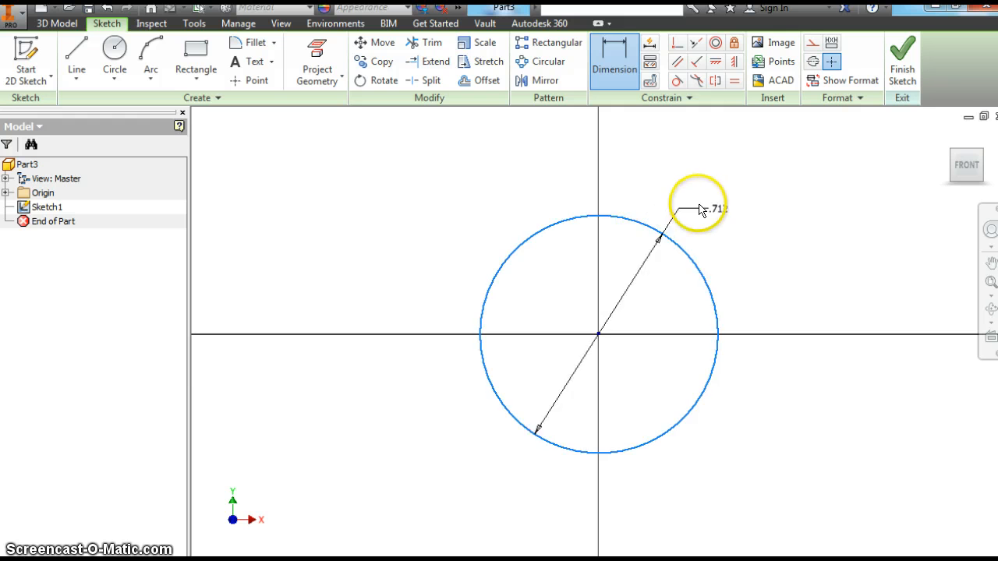
{"action": "left_click", "coordinate": [707, 207]}
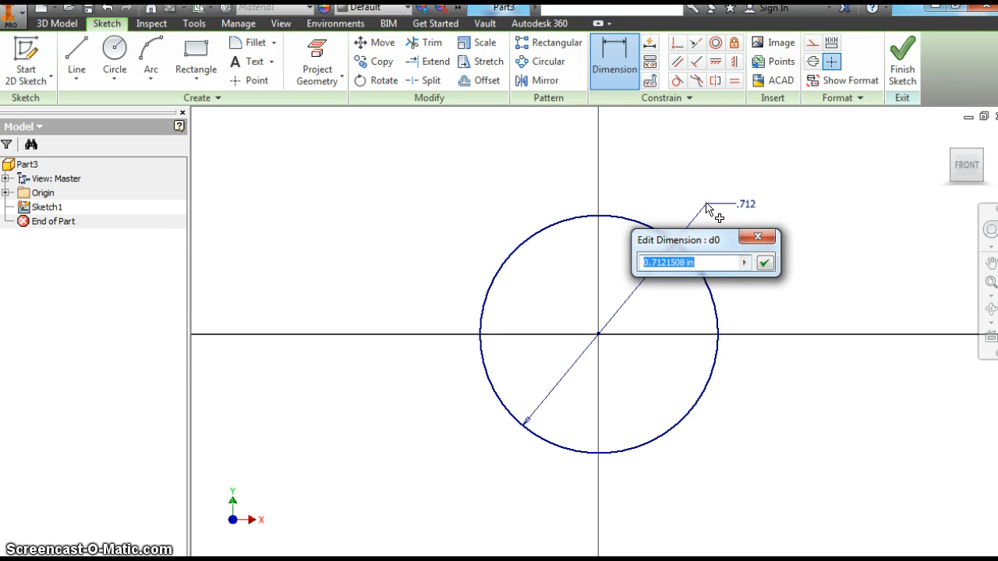
{"action": "left_click", "coordinate": [763, 264]}
{"action": "left_click", "coordinate": [965, 166]}
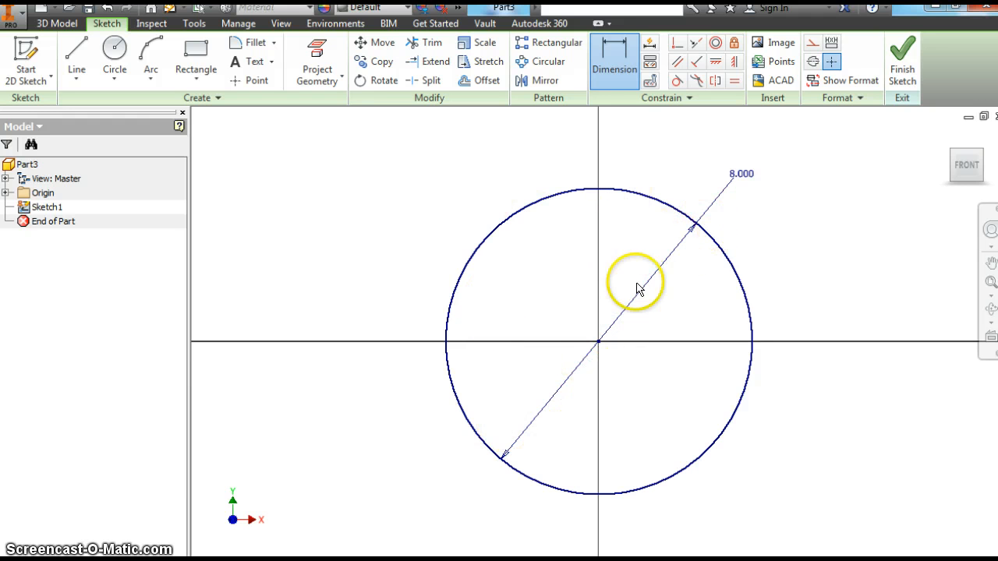
Draw a vertical line across the circle from its top point through the centre to its bottom point.
{"action": "left_click", "coordinate": [76, 57]}
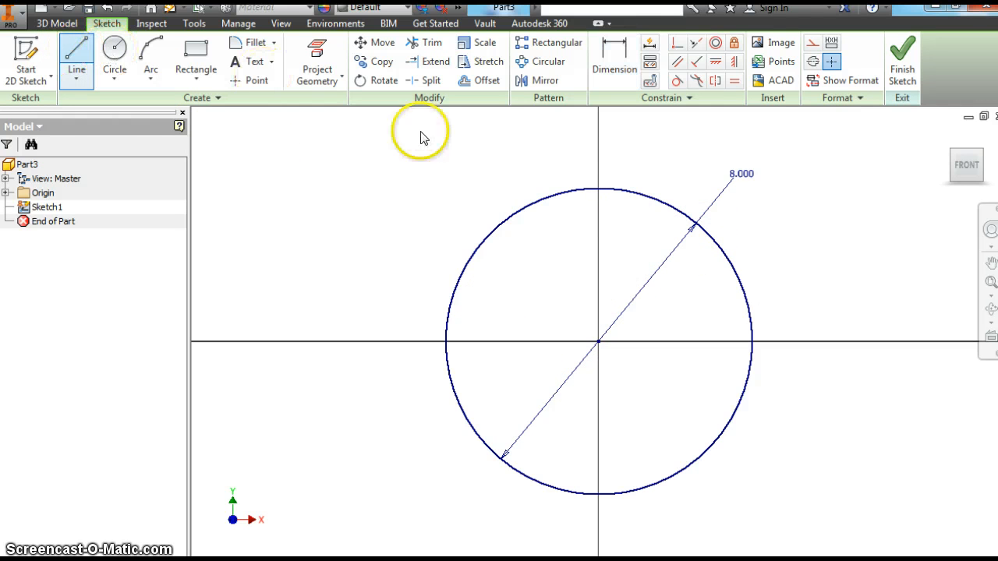
{"action": "left_click", "coordinate": [599, 188]}
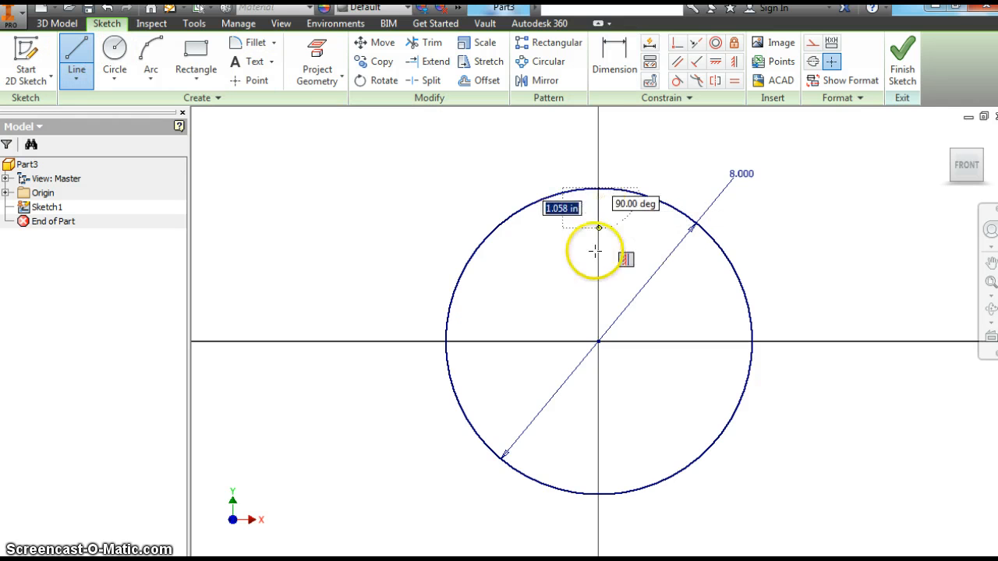
{"action": "double_click", "coordinate": [598, 492]}
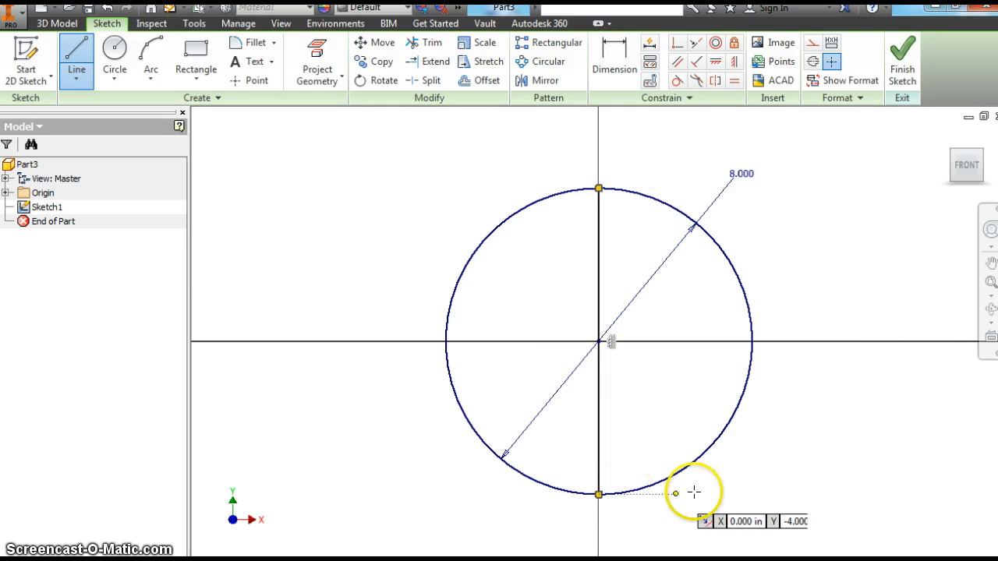
{"action": "right_click", "coordinate": [805, 462]}
{"action": "left_click", "coordinate": [829, 457]}
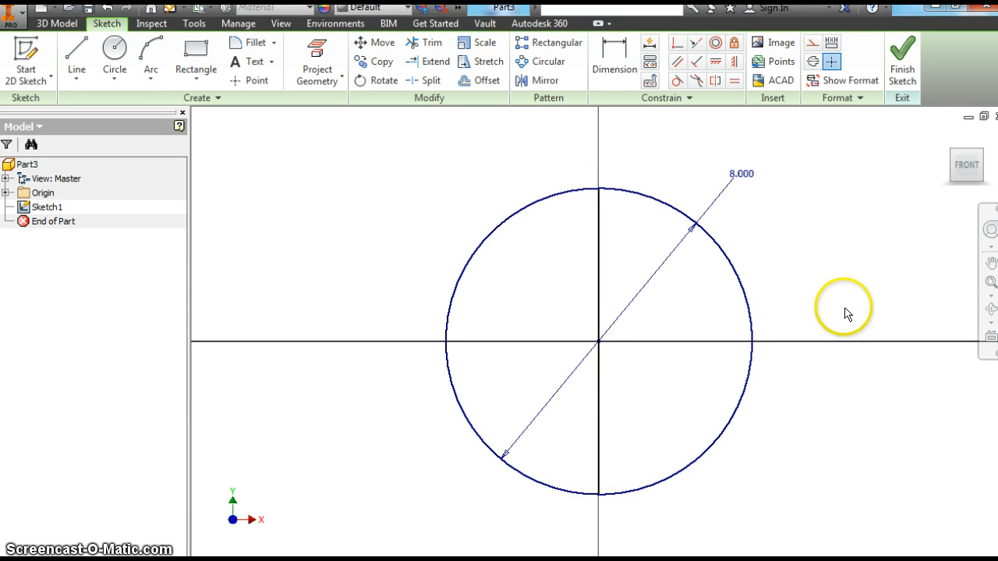
Trim away the half of the circle on the positive X side of the vertical line.
{"action": "left_click", "coordinate": [431, 44]}
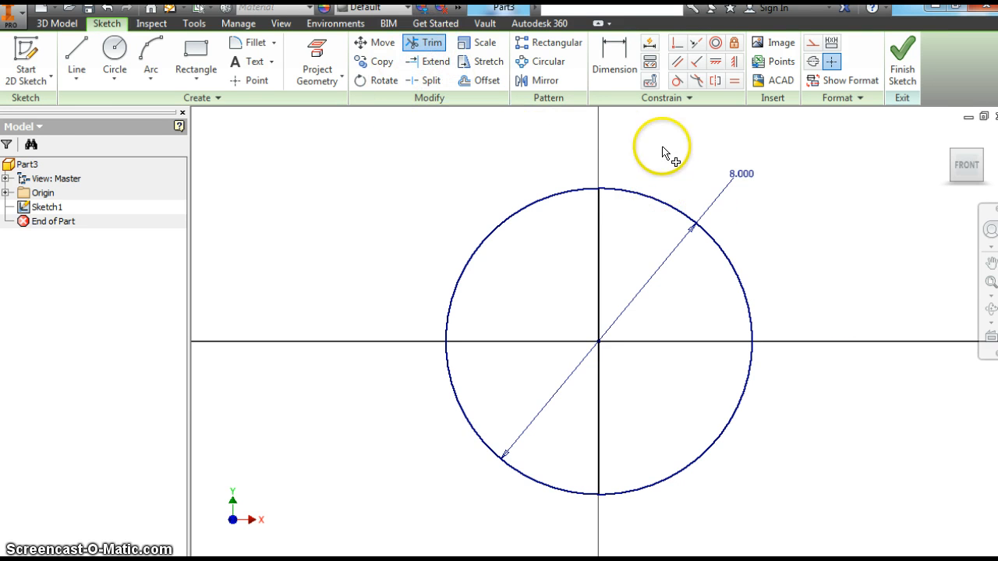
{"action": "left_click", "coordinate": [660, 207]}
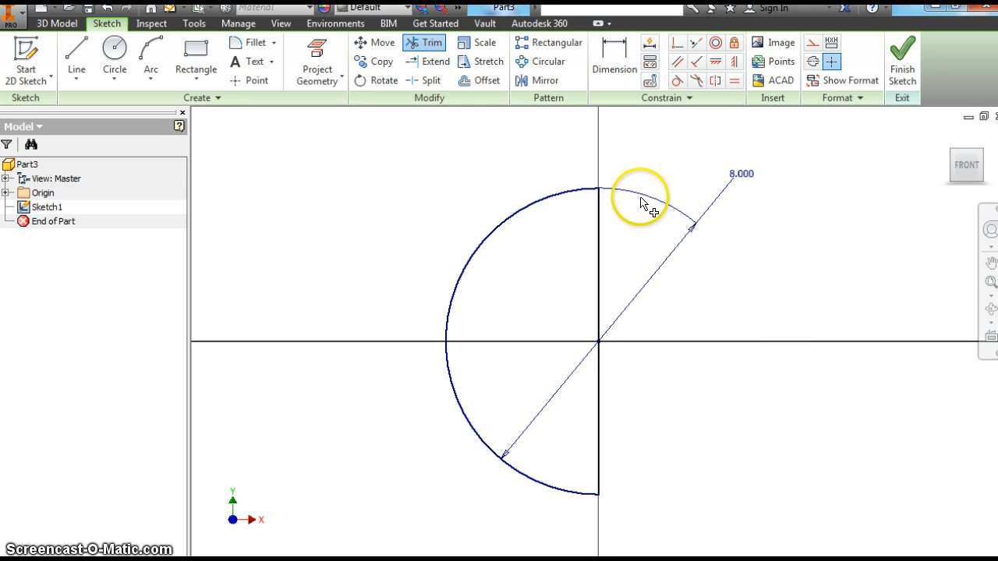
{"action": "right_click", "coordinate": [435, 188]}
{"action": "left_click", "coordinate": [476, 188]}
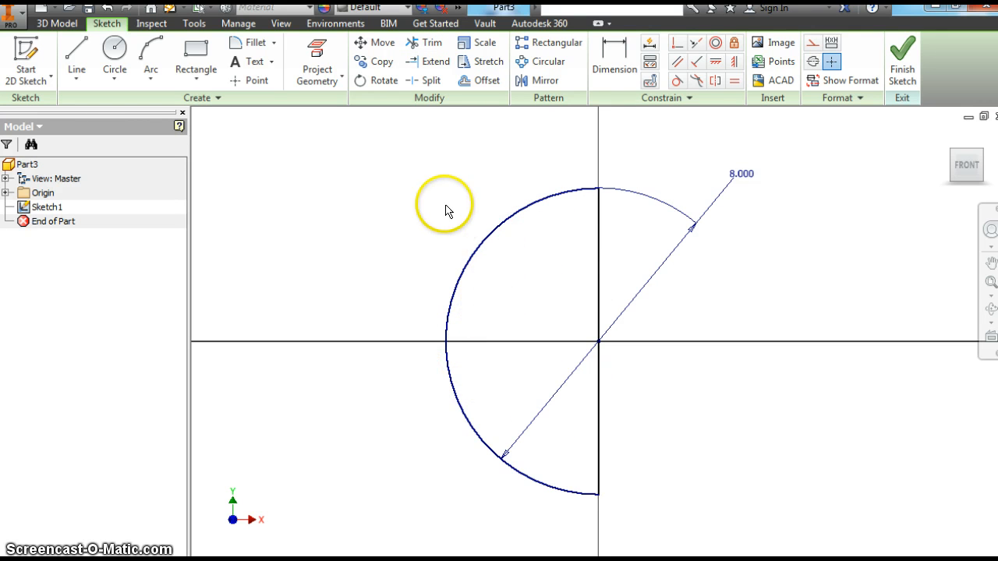
Finish the sketch and revolve the half-circle profile a full turn around its vertical line to form a solid sphere.
{"action": "right_click", "coordinate": [477, 293]}
{"action": "left_click", "coordinate": [473, 330]}
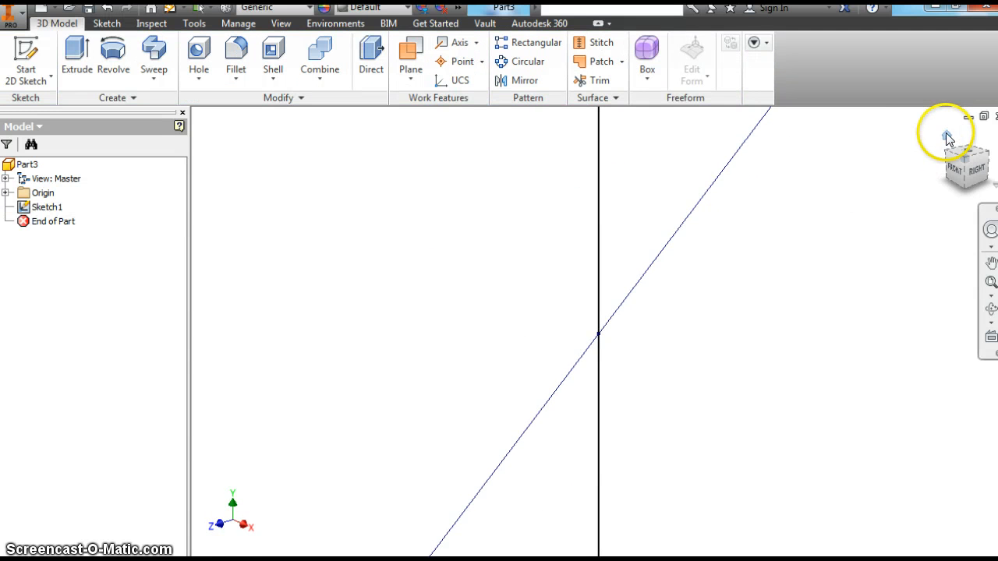
{"action": "left_click", "coordinate": [946, 134]}
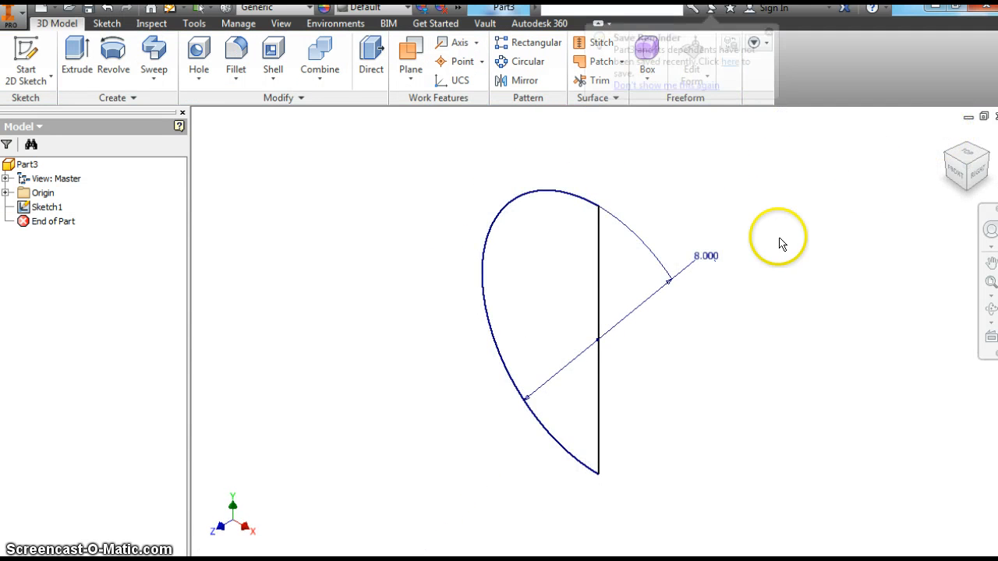
{"action": "left_click", "coordinate": [114, 51]}
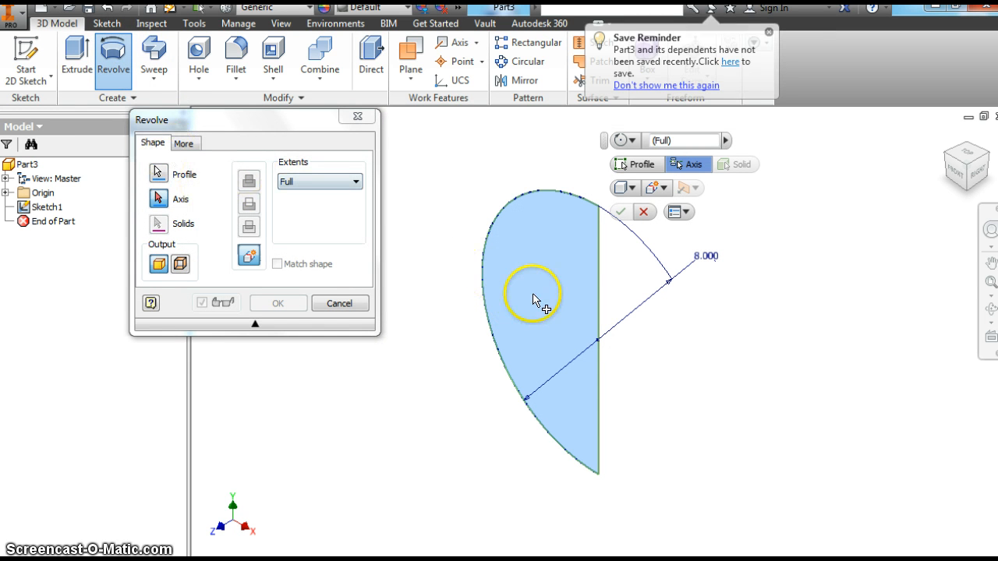
{"action": "left_click", "coordinate": [160, 200]}
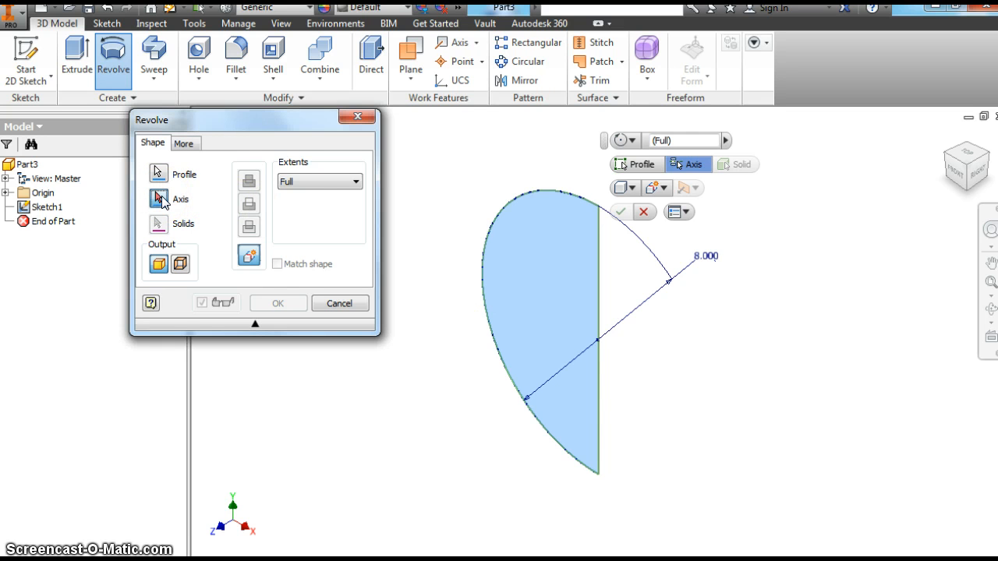
{"action": "left_click", "coordinate": [598, 322]}
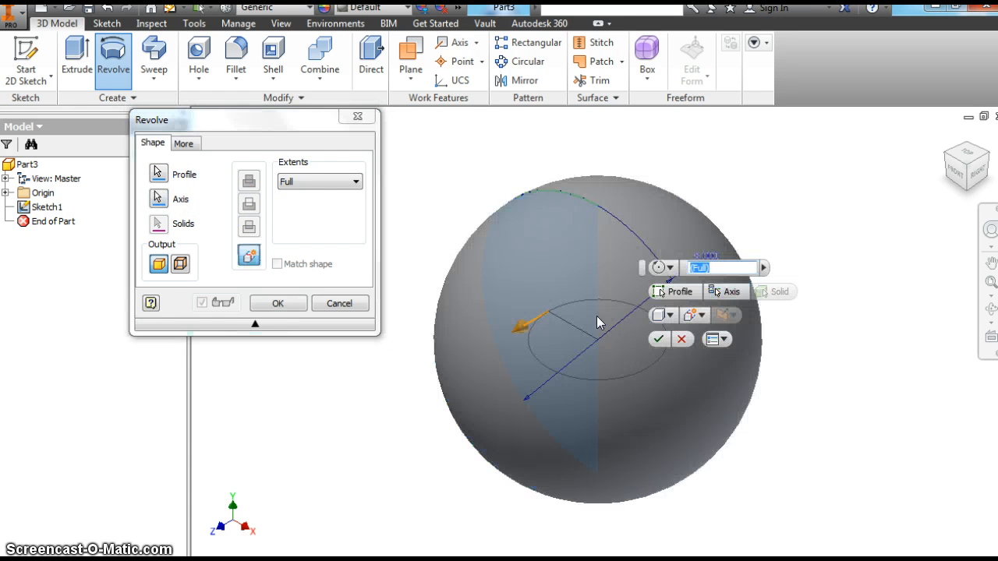
{"action": "left_click", "coordinate": [277, 304]}
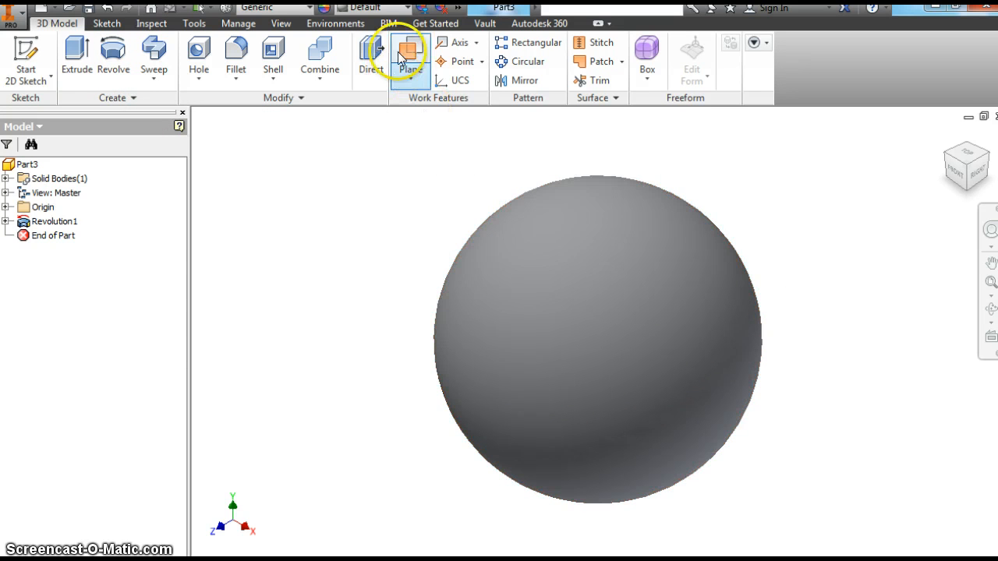
Change the sphere's appearance to Smooth - Purple from the Inventor Material Library.
{"action": "left_click", "coordinate": [407, 7]}
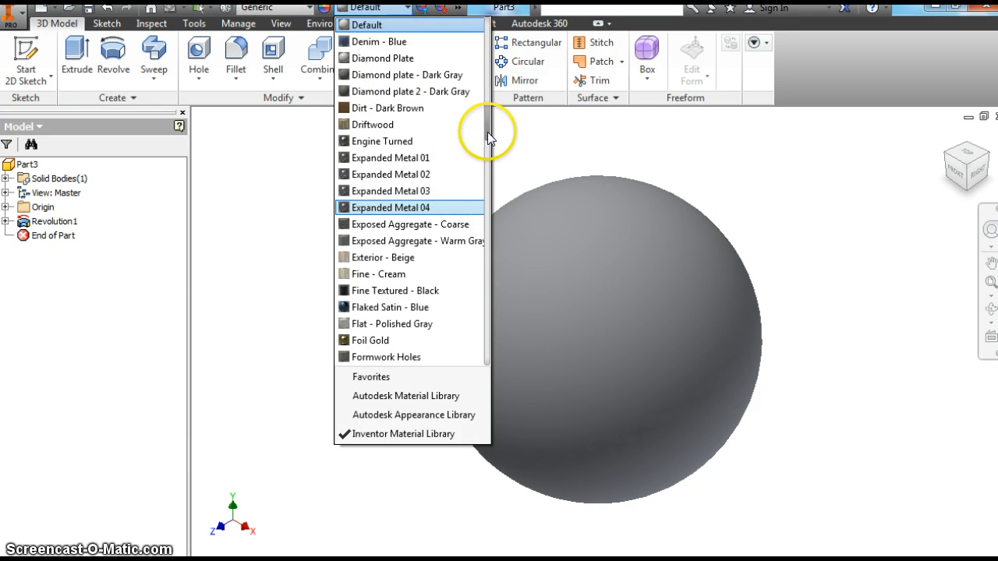
{"action": "left_click_drag", "start_coordinate": [488, 132], "coordinate": [483, 310]}
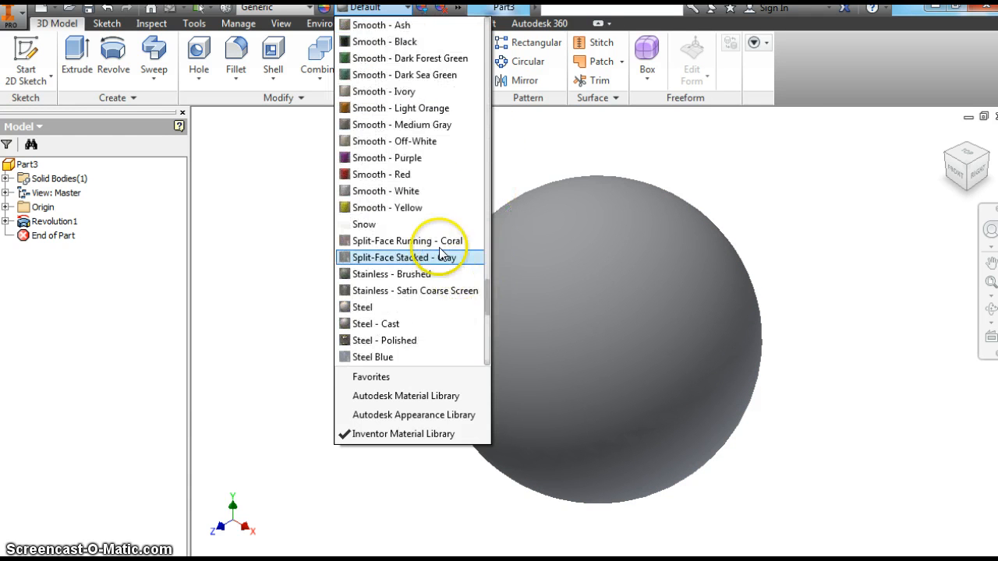
{"action": "left_click", "coordinate": [398, 158]}
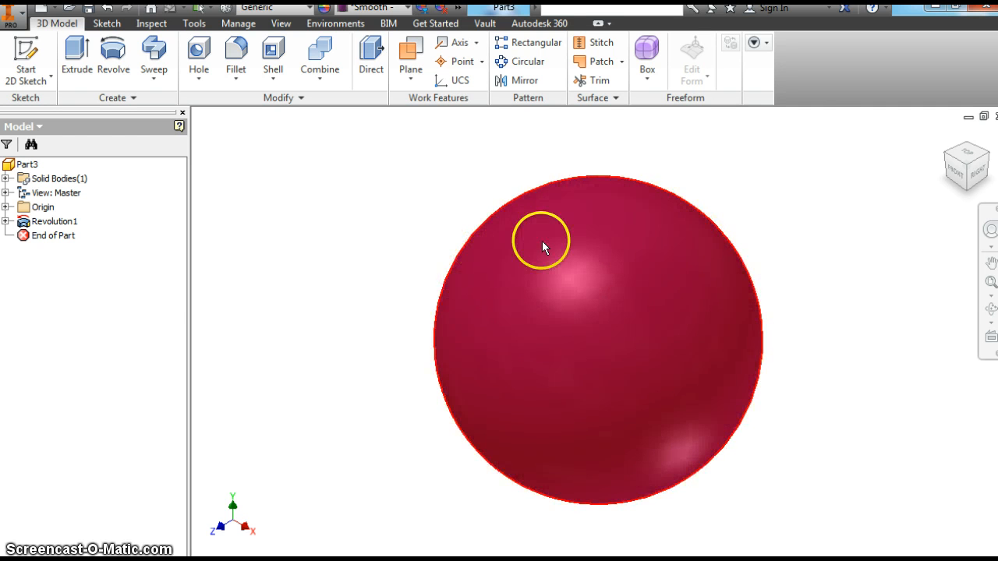
{"action": "right_click", "coordinate": [818, 293]}
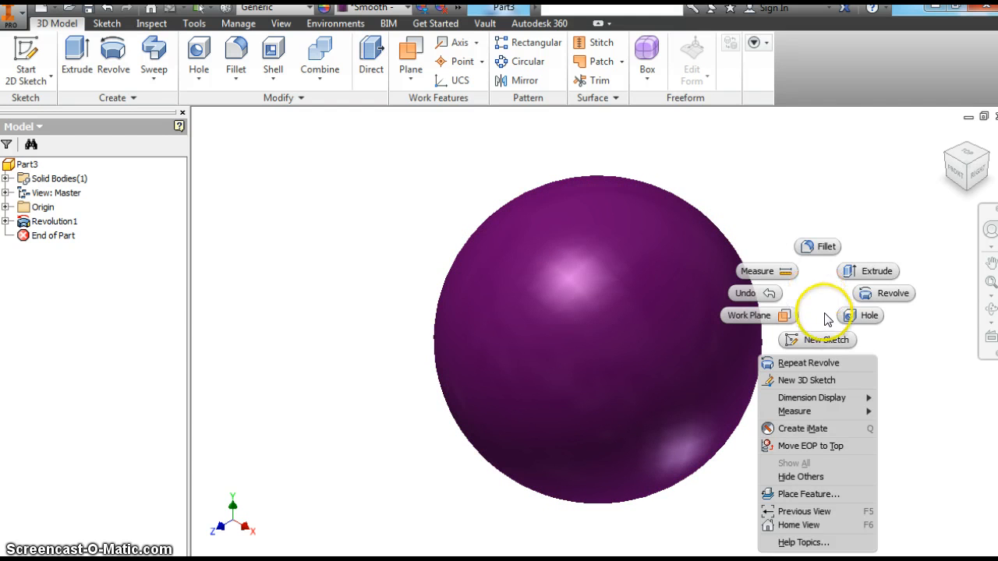
{"action": "left_click", "coordinate": [827, 338]}
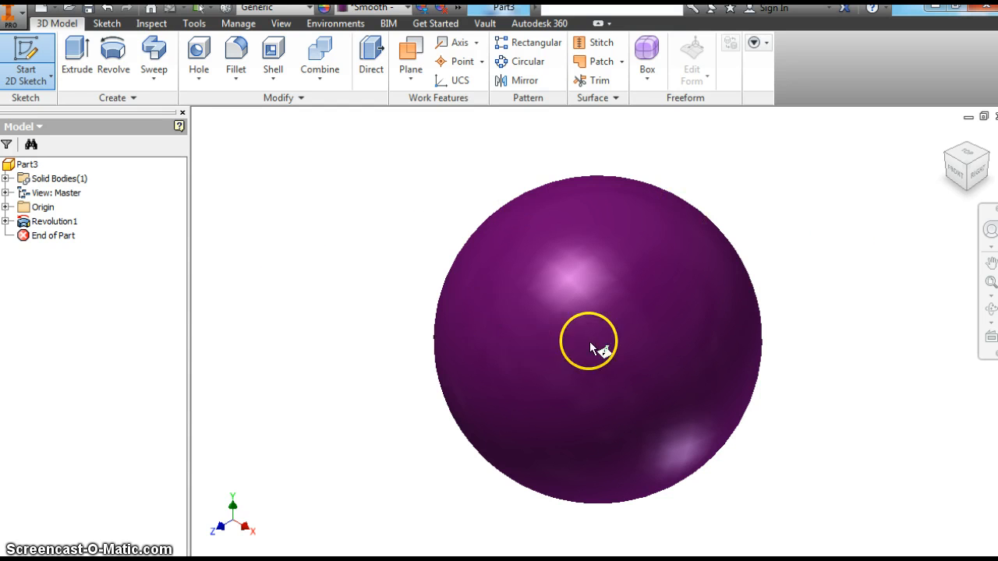
{"action": "right_click", "coordinate": [302, 272]}
{"action": "left_click", "coordinate": [341, 267]}
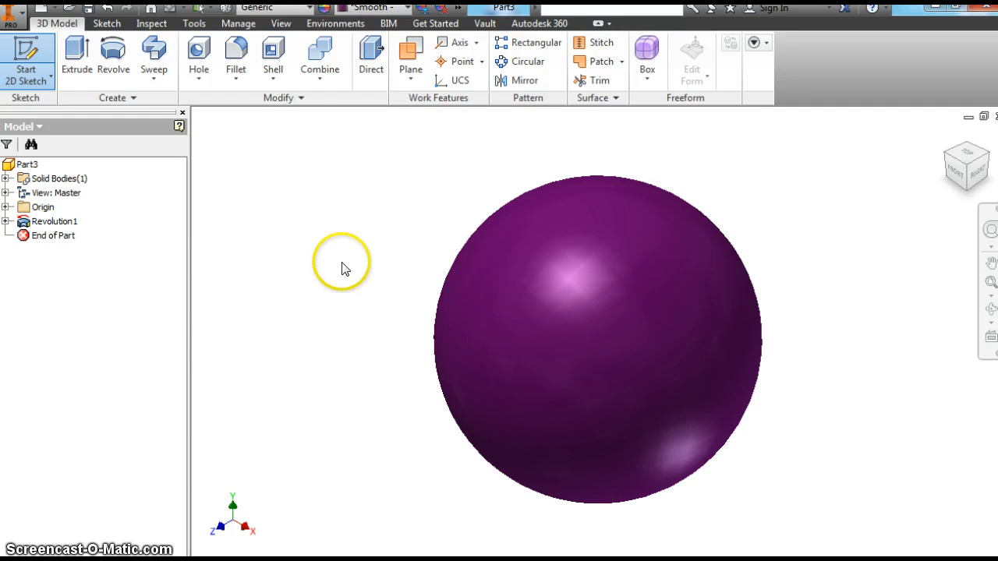
Start a new 2D sketch on the origin's XY plane, with empty space beside the sphere in view.
{"action": "left_click", "coordinate": [25, 55]}
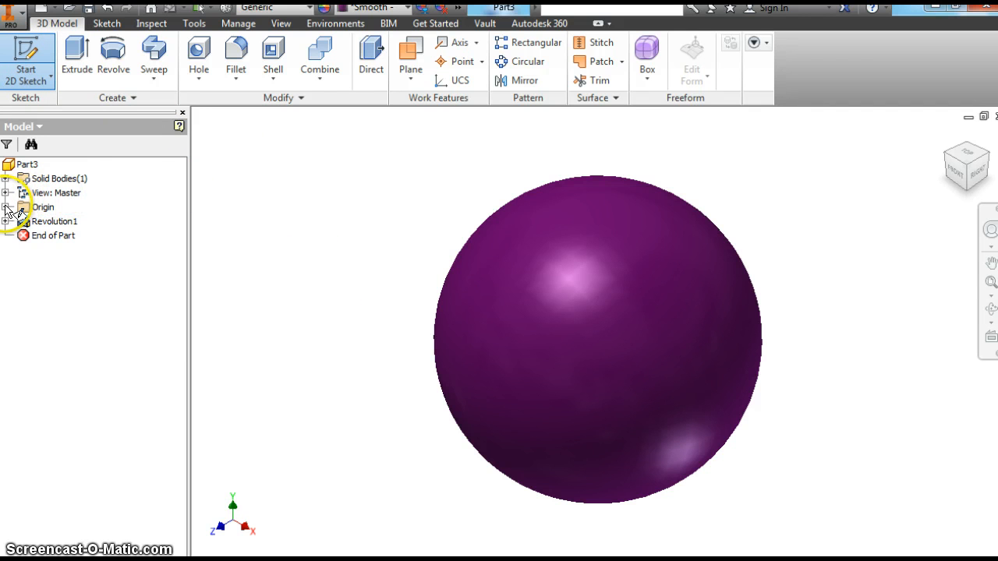
{"action": "left_click", "coordinate": [6, 208]}
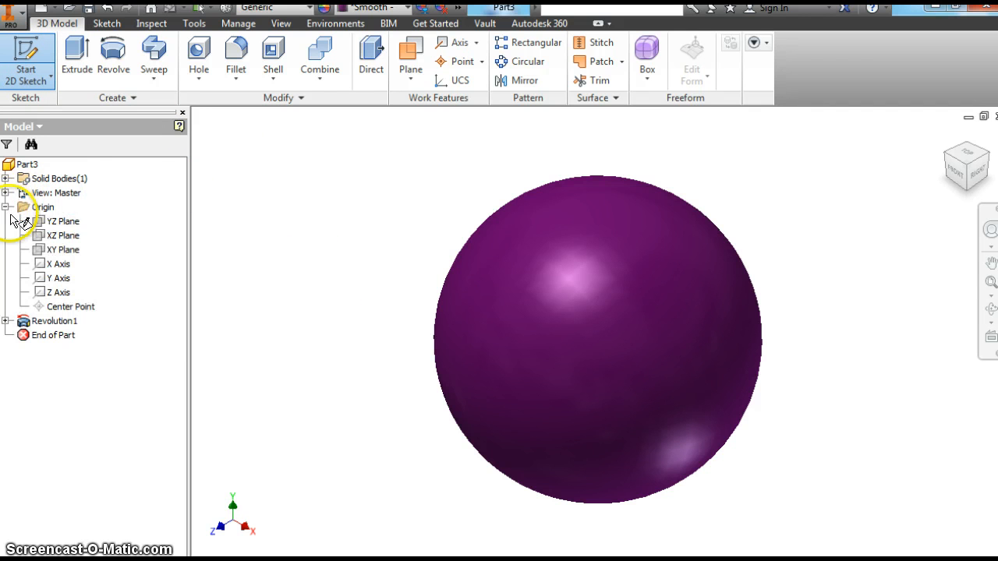
{"action": "left_click", "coordinate": [59, 251]}
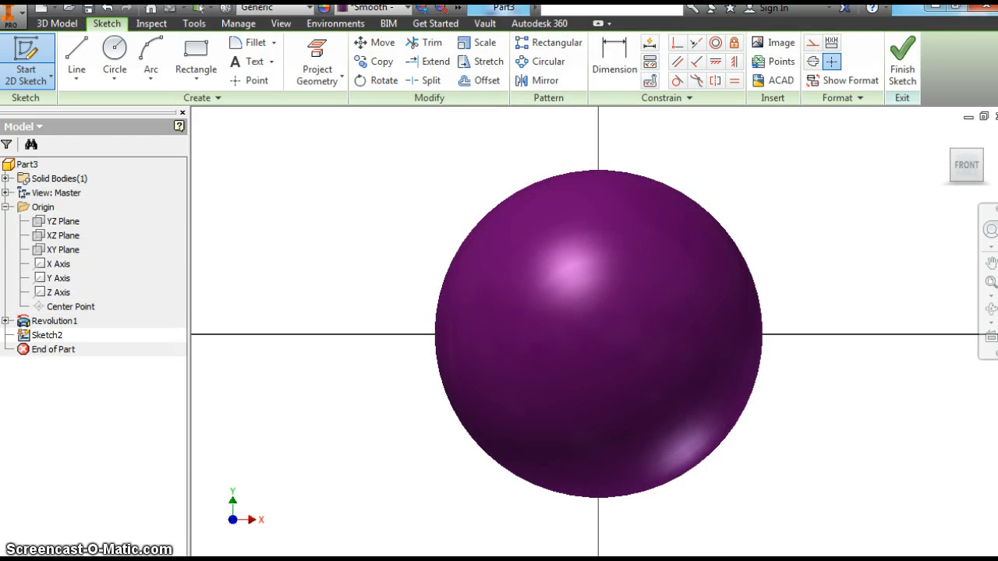
{"action": "left_click", "coordinate": [992, 263]}
{"action": "mouse_move", "coordinate": [370, 205]}
{"action": "left_mouse_down"}
{"action": "mouse_move", "coordinate": [791, 333]}
{"action": "mouse_move", "coordinate": [396, 180]}
{"action": "left_mouse_up"}
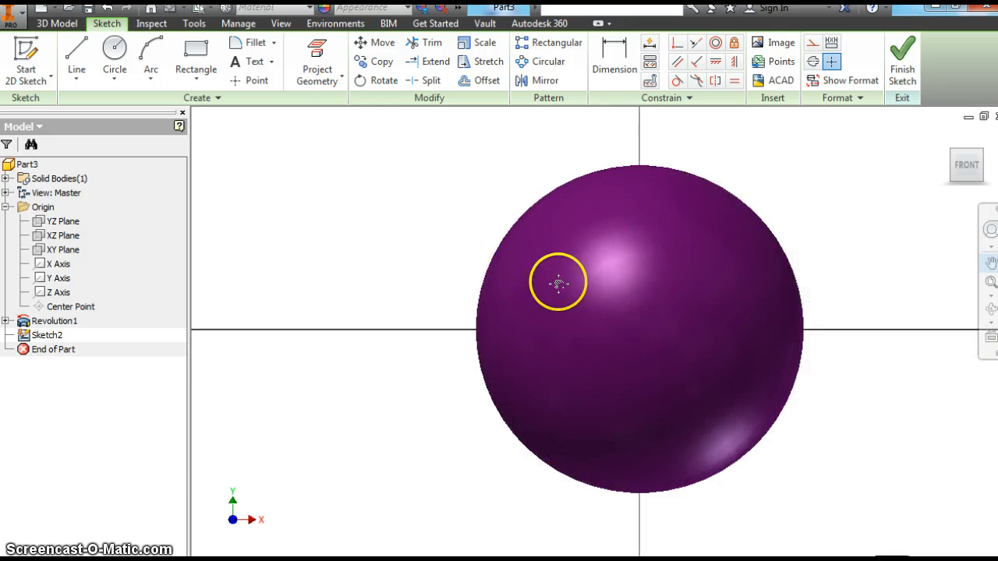
{"action": "left_click_drag", "start_coordinate": [558, 284], "coordinate": [838, 428]}
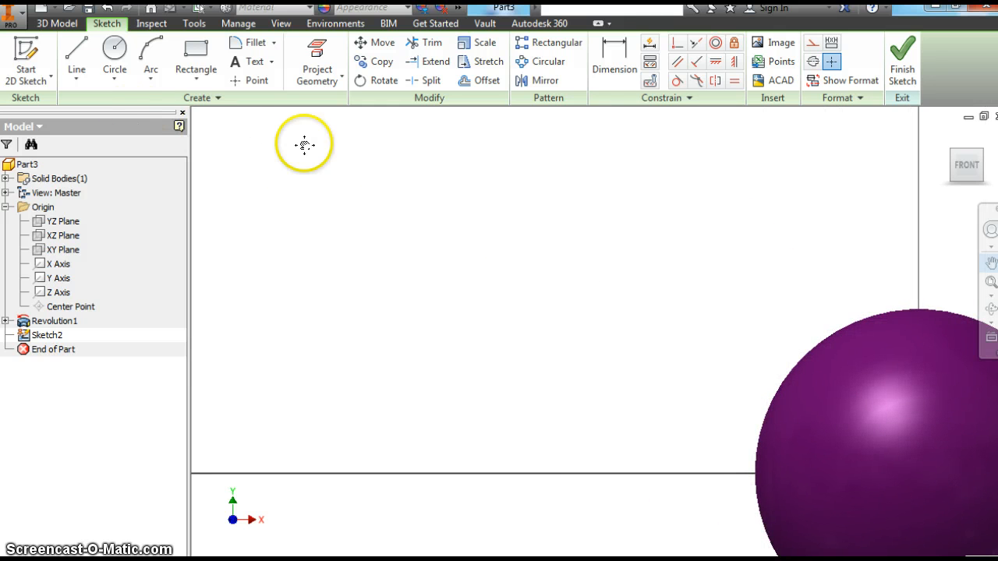
Sketch a two-point rectangle about 5.8 in wide and 2.5 in tall in the empty space up and left of the sphere.
{"action": "left_click", "coordinate": [197, 61]}
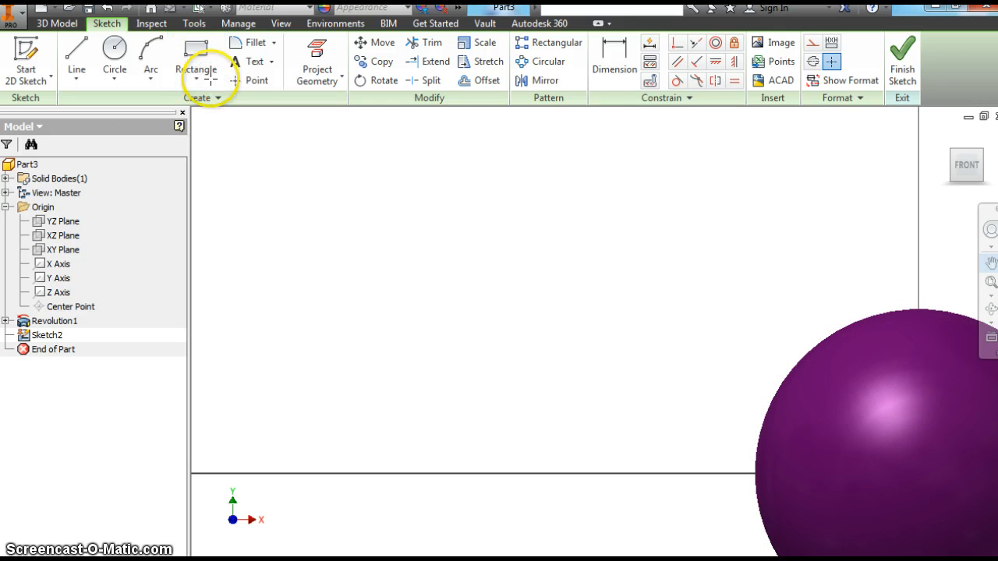
{"action": "left_click", "coordinate": [244, 132]}
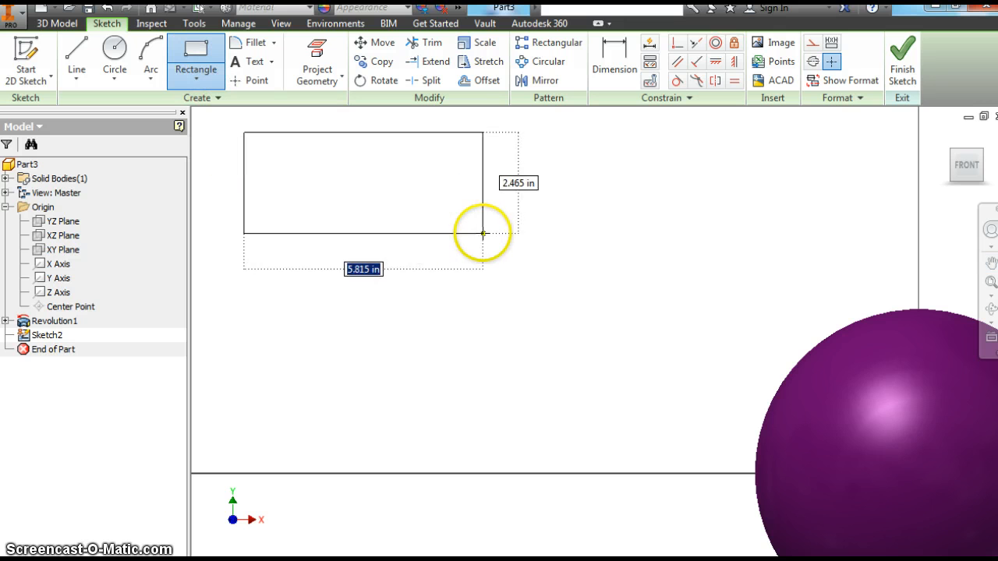
{"action": "left_click", "coordinate": [483, 234]}
{"action": "right_click", "coordinate": [484, 306]}
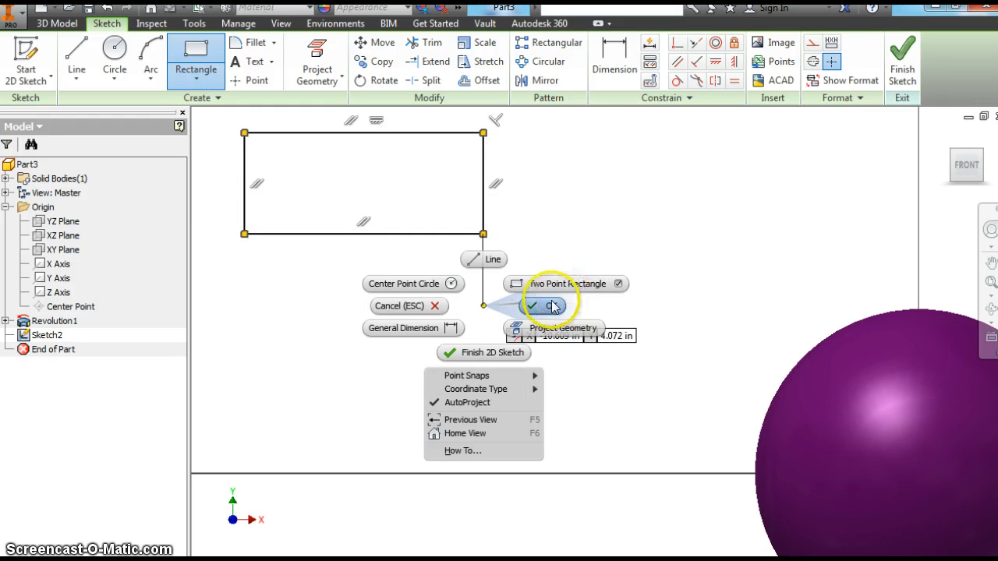
{"action": "left_click", "coordinate": [552, 306]}
Dimension the rectangle's width and height to 6 in each.
{"action": "left_click", "coordinate": [610, 68]}
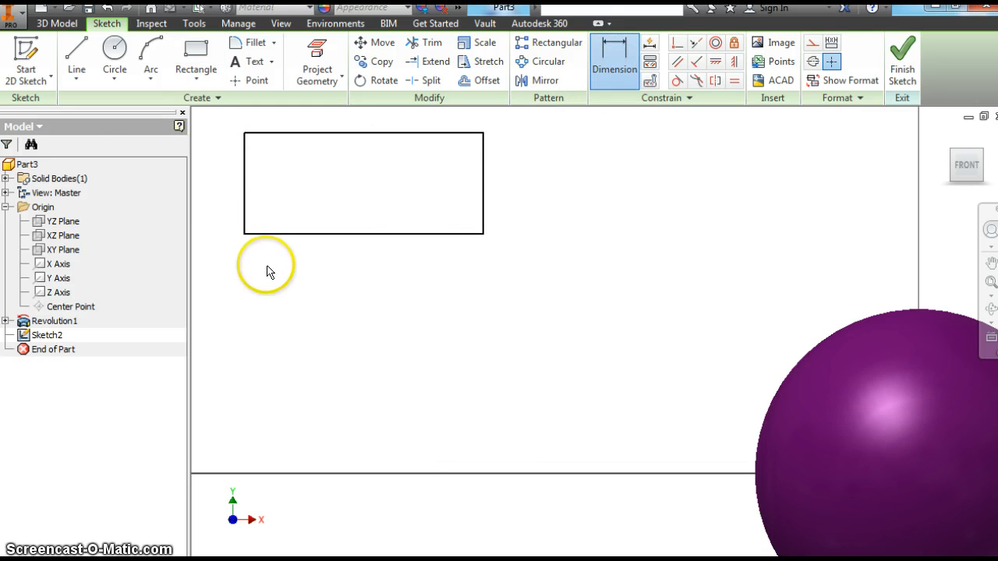
{"action": "left_click", "coordinate": [319, 234]}
{"action": "left_click", "coordinate": [328, 271]}
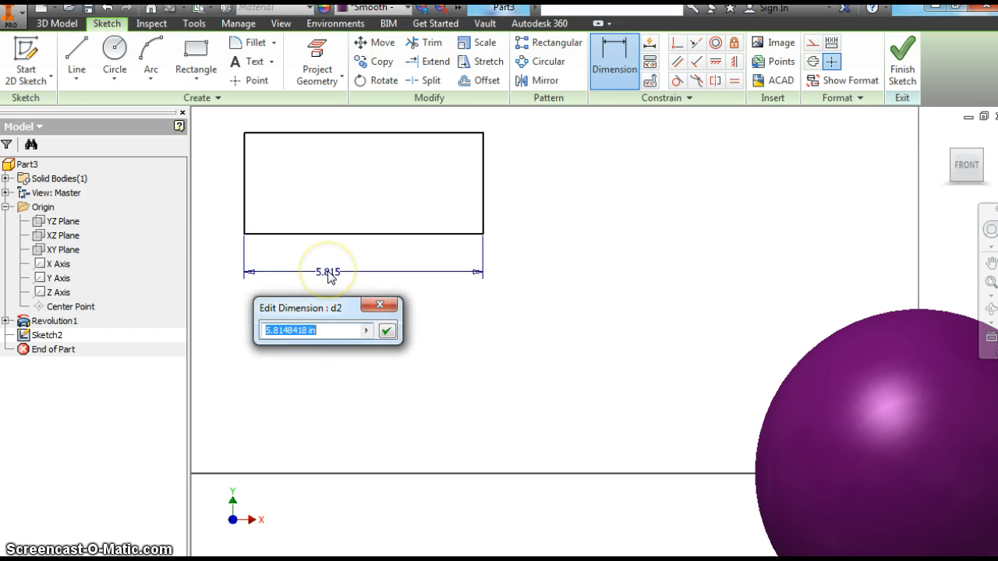
{"action": "left_click", "coordinate": [387, 330]}
{"action": "left_click", "coordinate": [470, 188]}
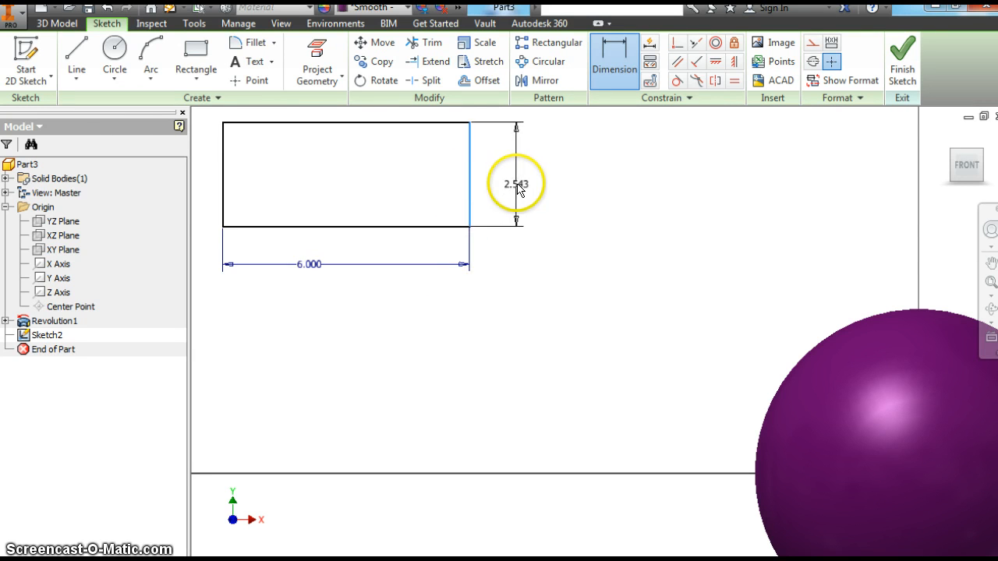
{"action": "left_click", "coordinate": [520, 188]}
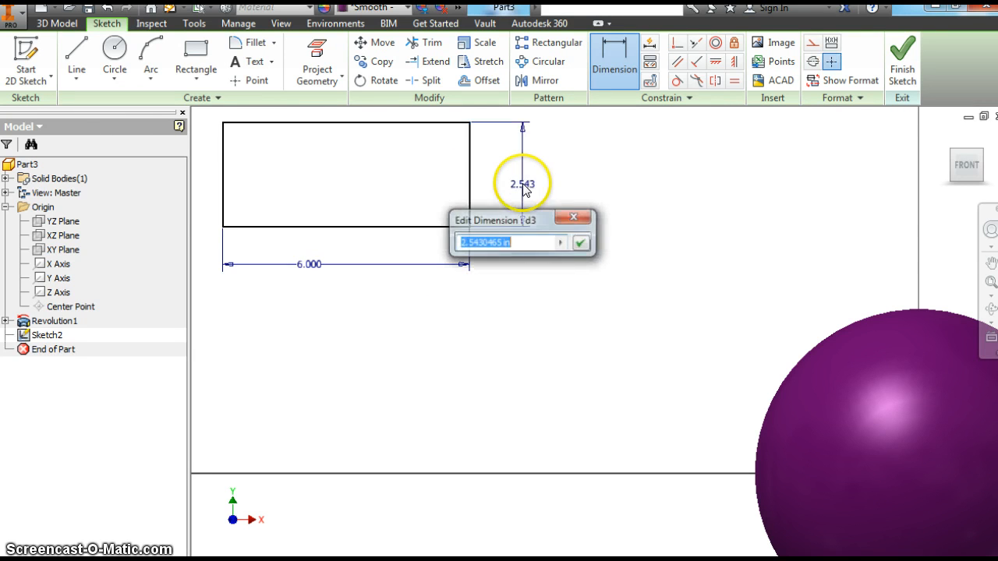
{"action": "left_click", "coordinate": [580, 244]}
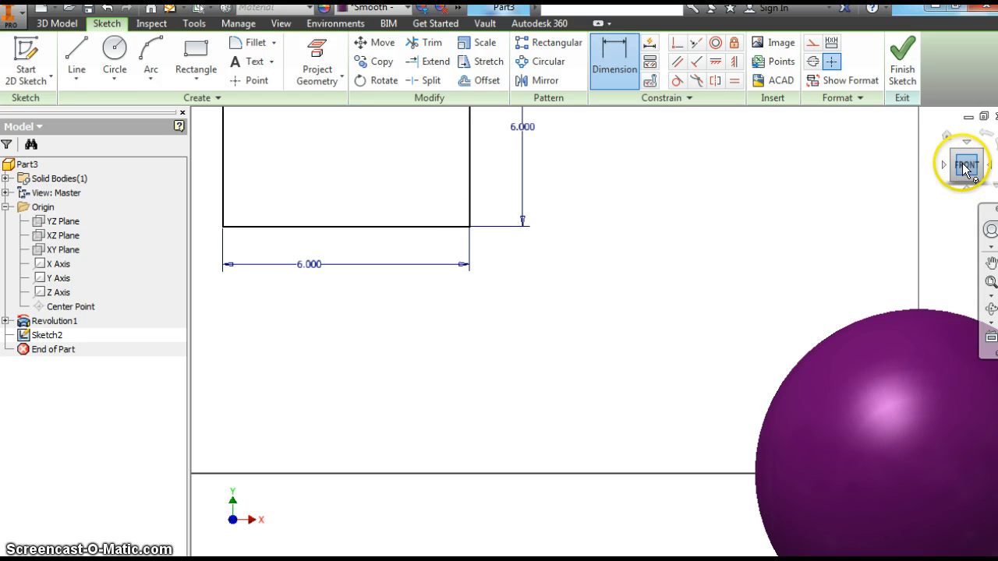
Sketch a circle about 5 in in diameter, centred inside the square and crossing its right edge.
{"action": "left_click", "coordinate": [989, 262]}
{"action": "mouse_move", "coordinate": [704, 158]}
{"action": "left_mouse_down"}
{"action": "mouse_move", "coordinate": [764, 299]}
{"action": "mouse_move", "coordinate": [758, 349]}
{"action": "left_mouse_up"}
{"action": "right_click", "coordinate": [733, 322]}
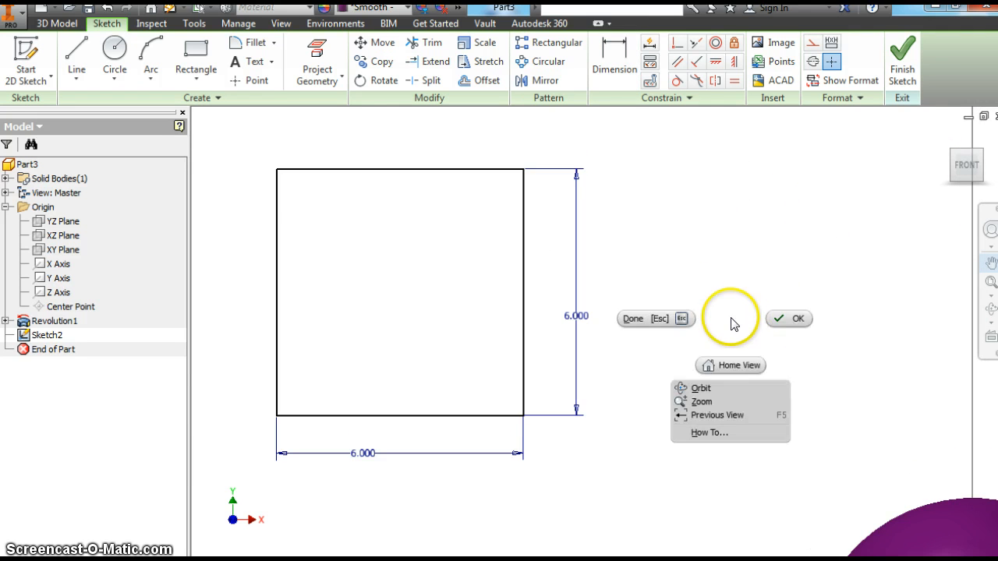
{"action": "left_click", "coordinate": [793, 319]}
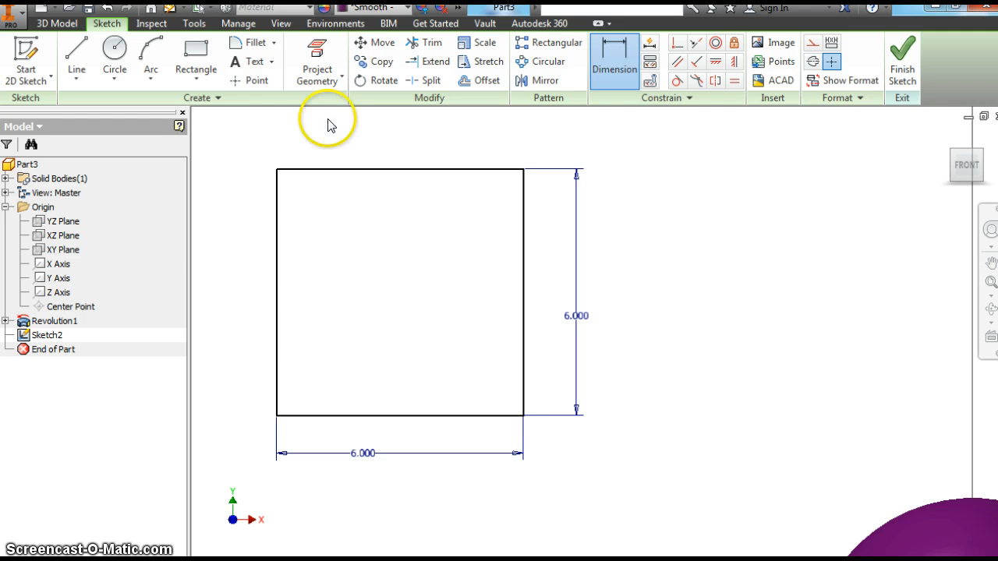
{"action": "left_click", "coordinate": [115, 52]}
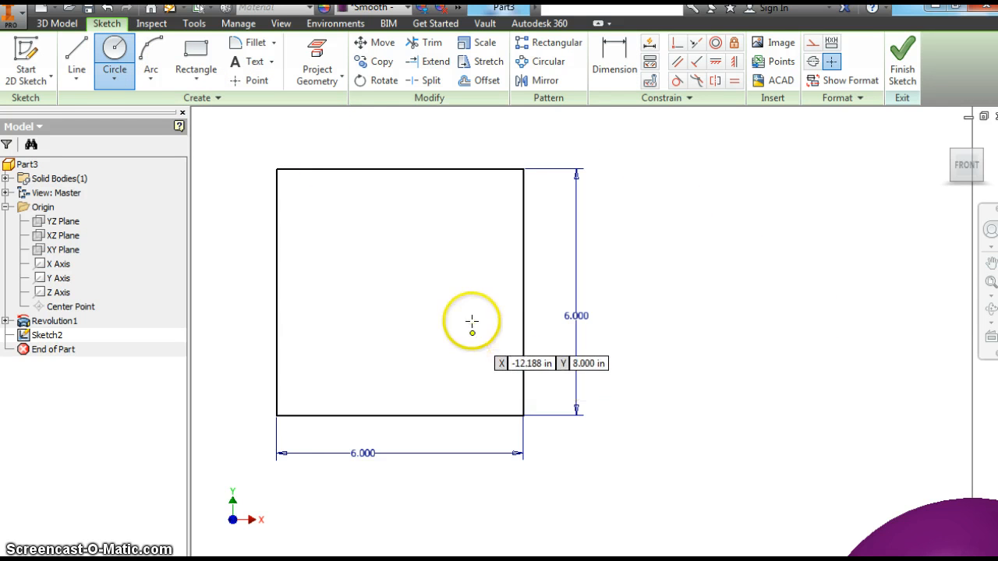
{"action": "left_click", "coordinate": [467, 285]}
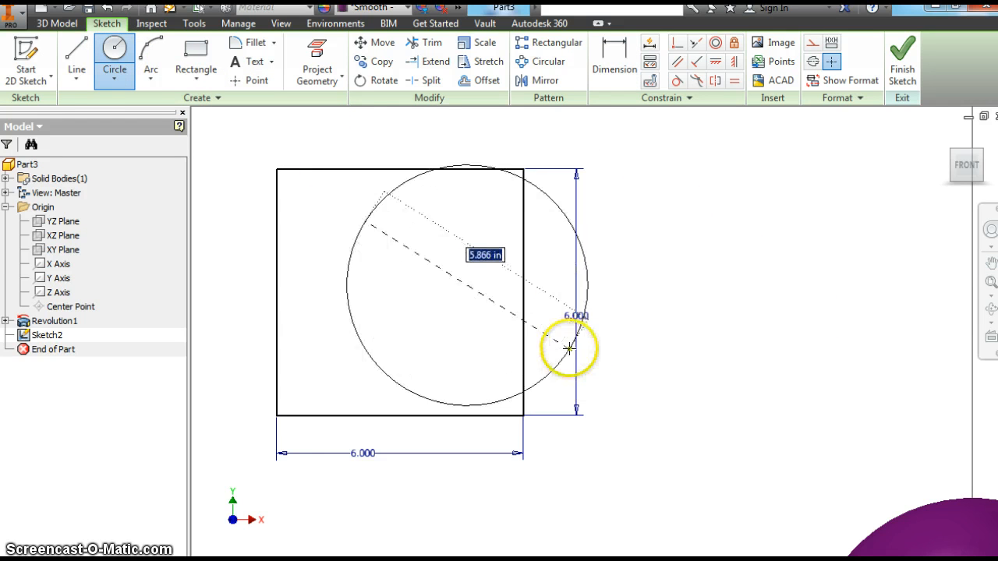
{"action": "left_click", "coordinate": [571, 295]}
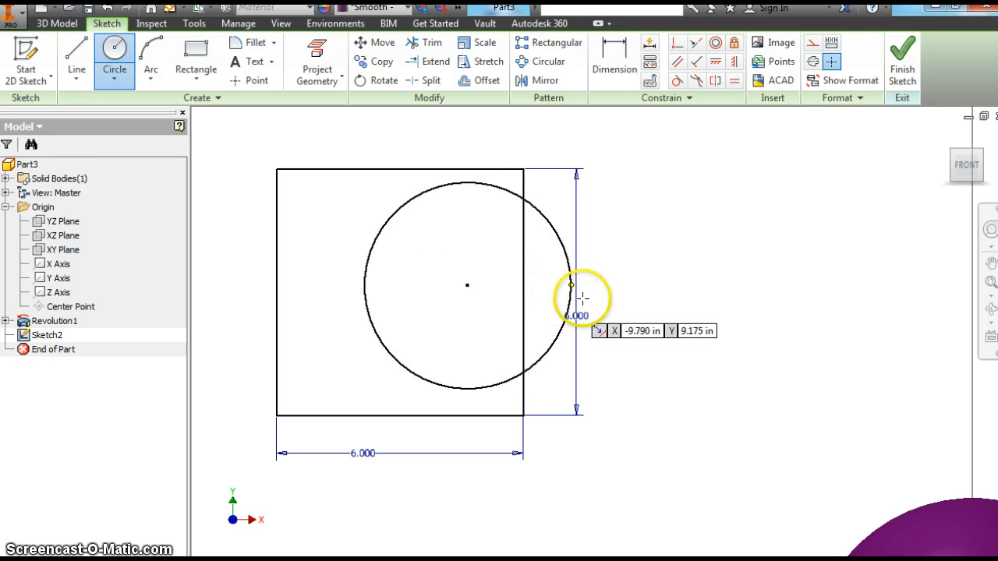
Dimension the circle's diameter to 4 in.
{"action": "left_click", "coordinate": [615, 59]}
{"action": "left_click", "coordinate": [537, 211]}
{"action": "left_click", "coordinate": [574, 205]}
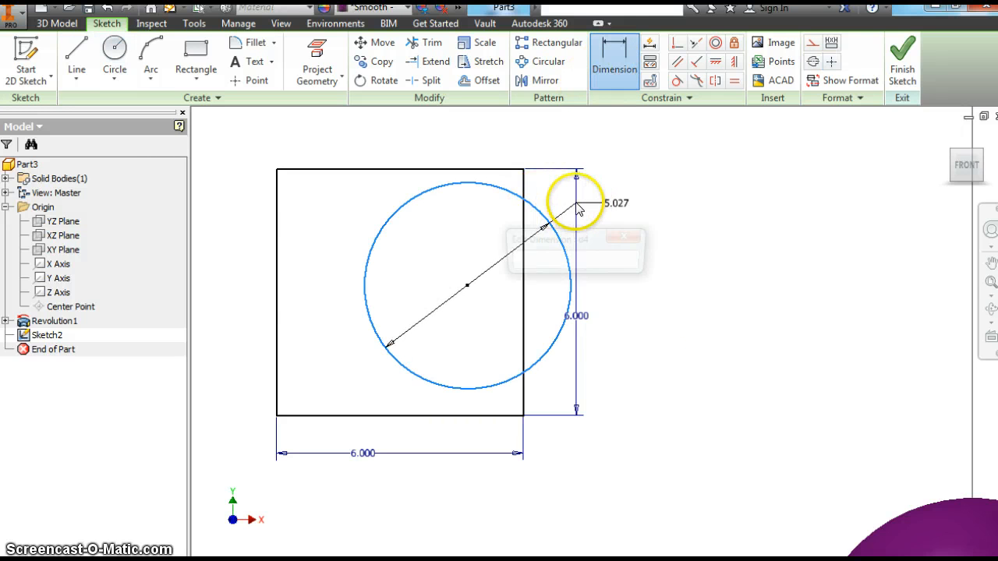
{"action": "type", "text": "4"}
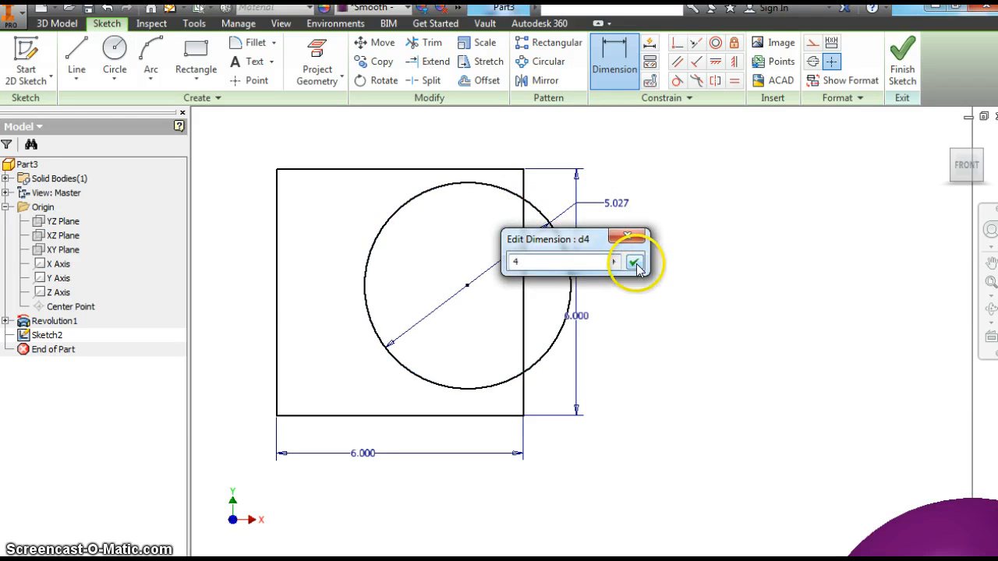
{"action": "left_click", "coordinate": [634, 263]}
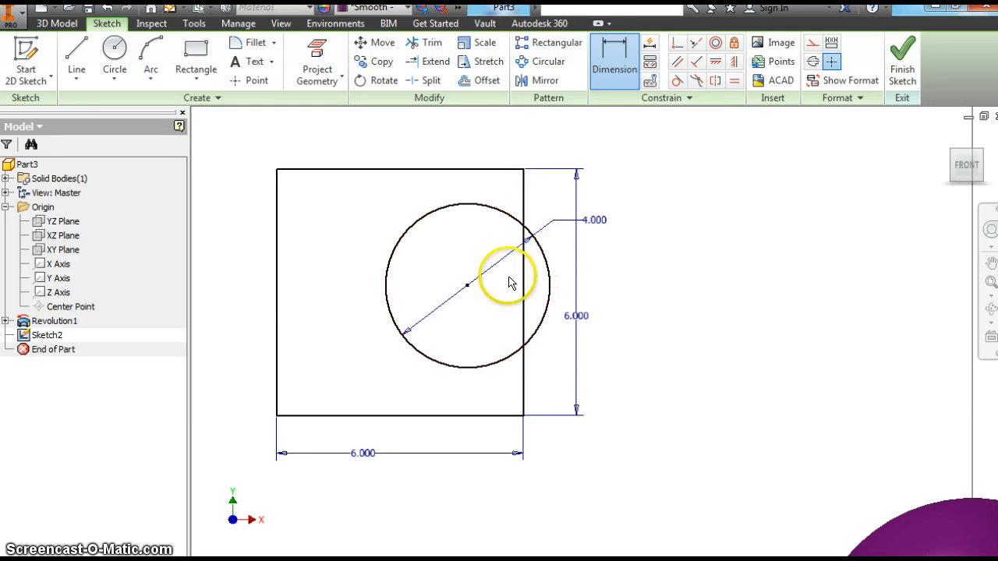
{"action": "right_click", "coordinate": [633, 289]}
{"action": "left_click", "coordinate": [666, 284]}
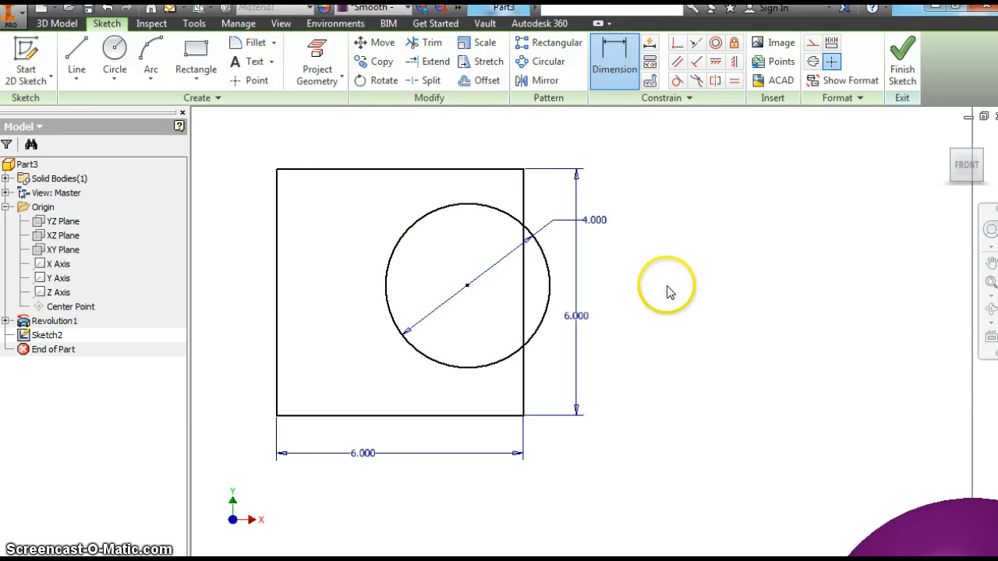
Move the circle so its centre lies just outside the square's right edge, near the lower-right corner.
{"action": "left_click_drag", "start_coordinate": [468, 285], "coordinate": [530, 325]}
{"action": "left_click_drag", "start_coordinate": [530, 300], "coordinate": [531, 383]}
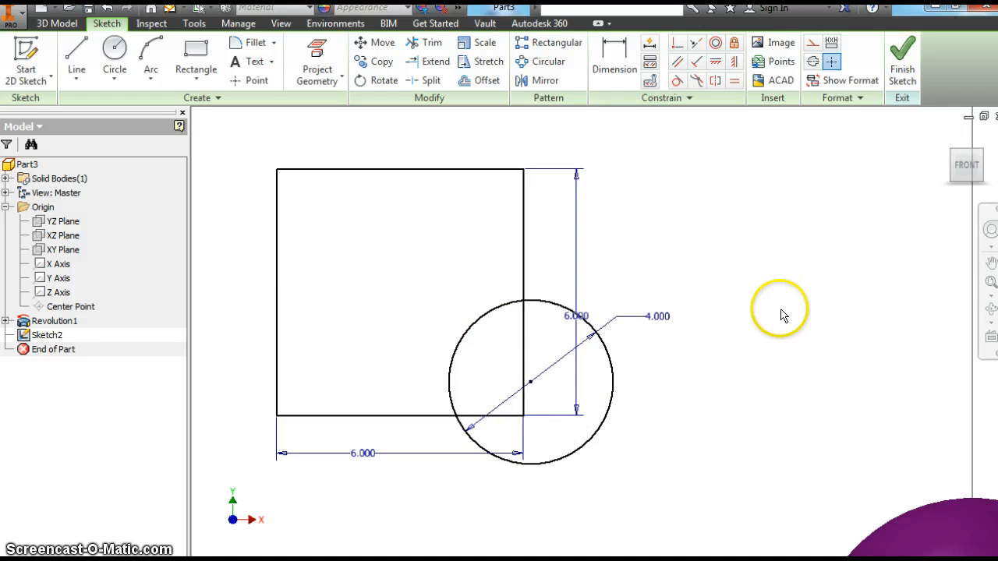
{"action": "left_click", "coordinate": [523, 311]}
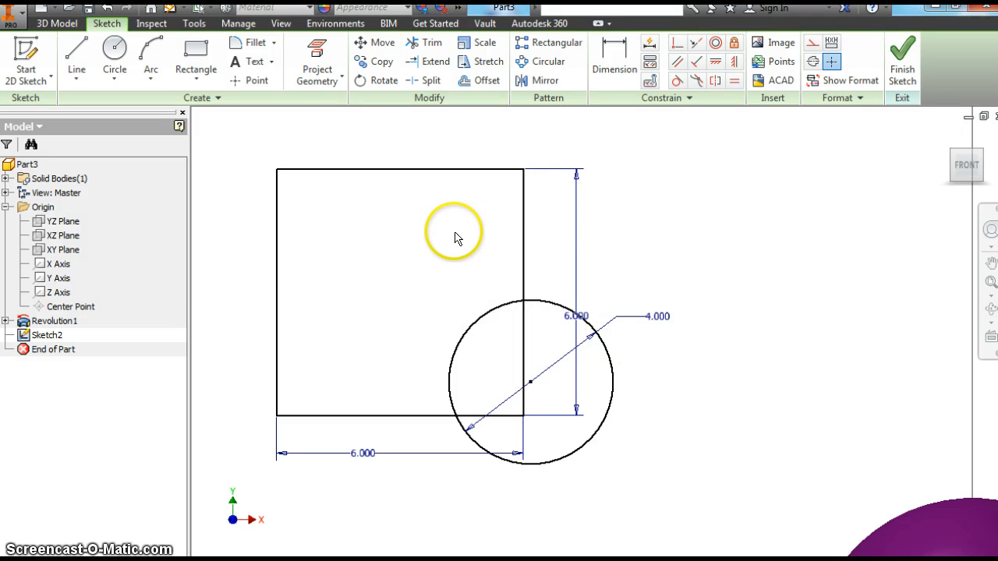
Dimension the vertical distance from the square's top edge to the circle's centre to 5 in.
{"action": "left_click", "coordinate": [612, 55]}
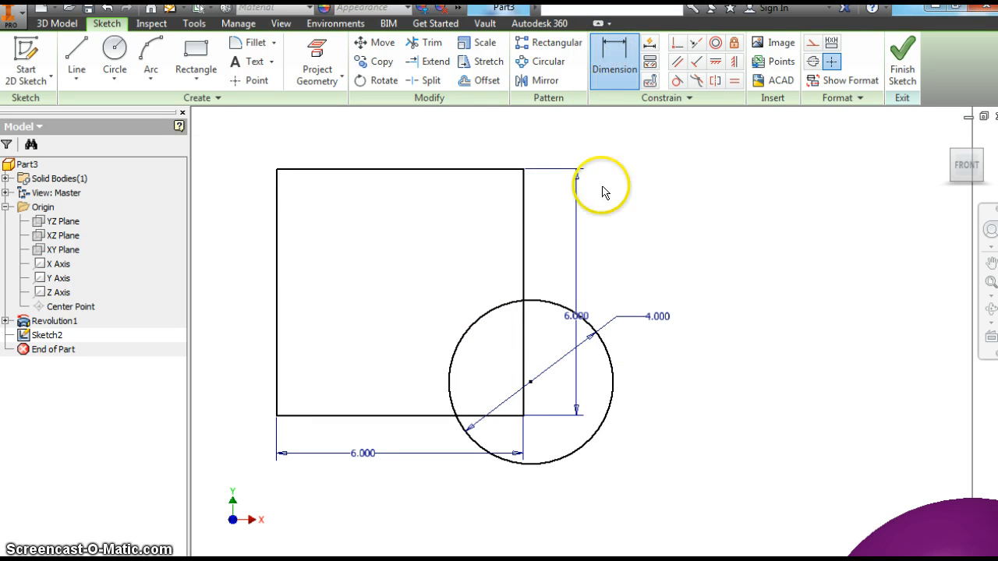
{"action": "left_click", "coordinate": [510, 169]}
{"action": "left_click", "coordinate": [530, 383]}
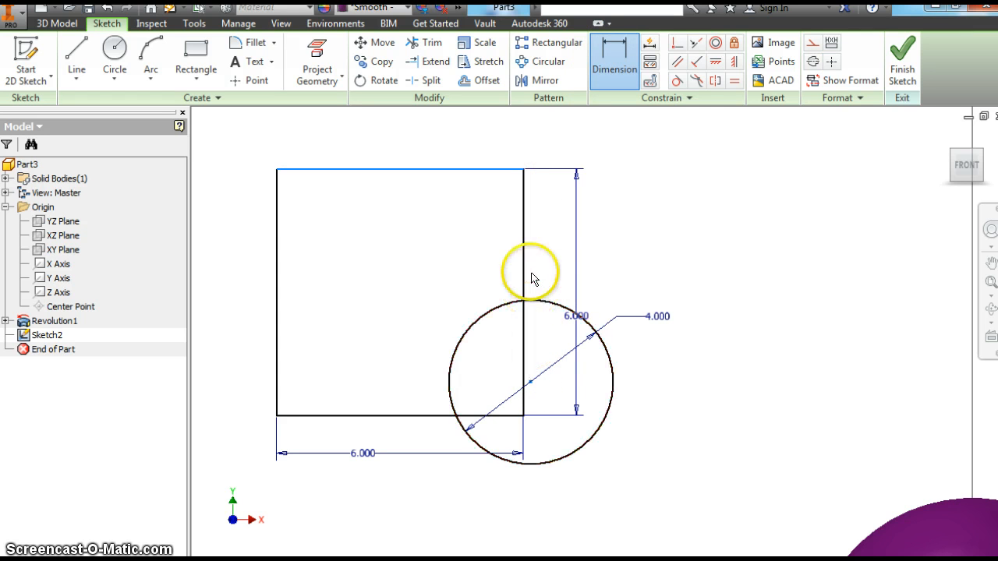
{"action": "left_click", "coordinate": [634, 254]}
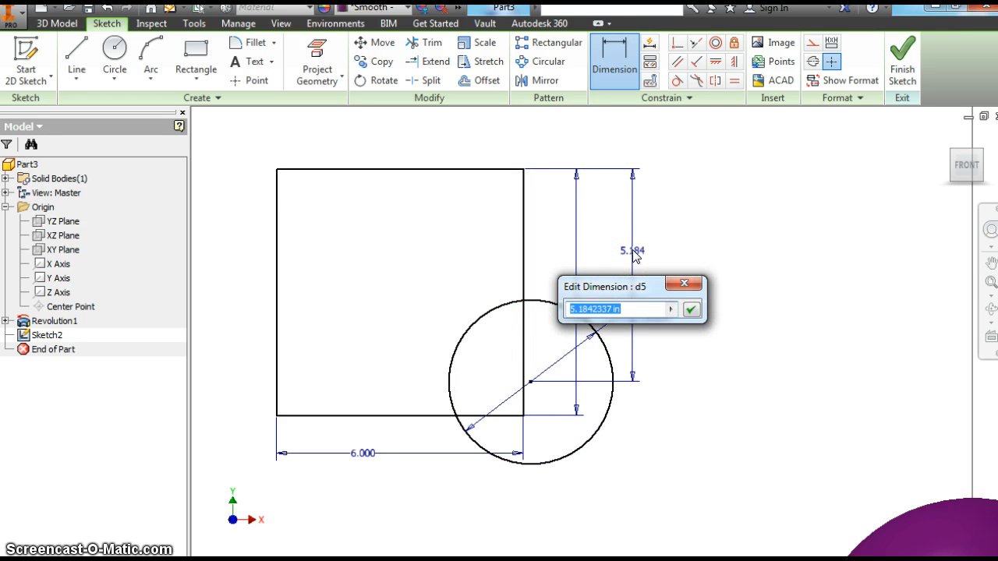
{"action": "left_click", "coordinate": [691, 311]}
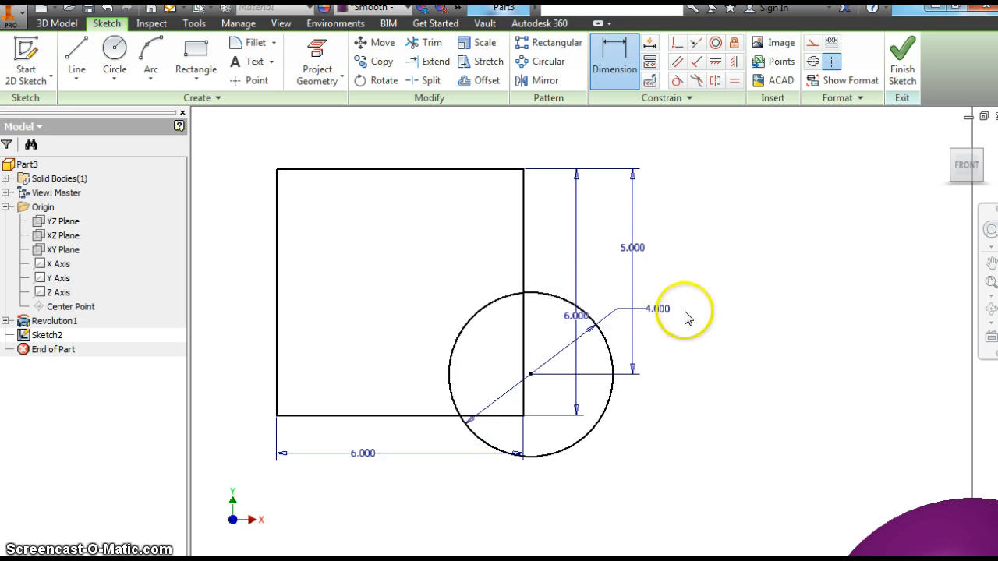
Dimension the horizontal distance from the square's left edge to the circle's centre to 6 in, placing it below the width dimension.
{"action": "left_click", "coordinate": [278, 382]}
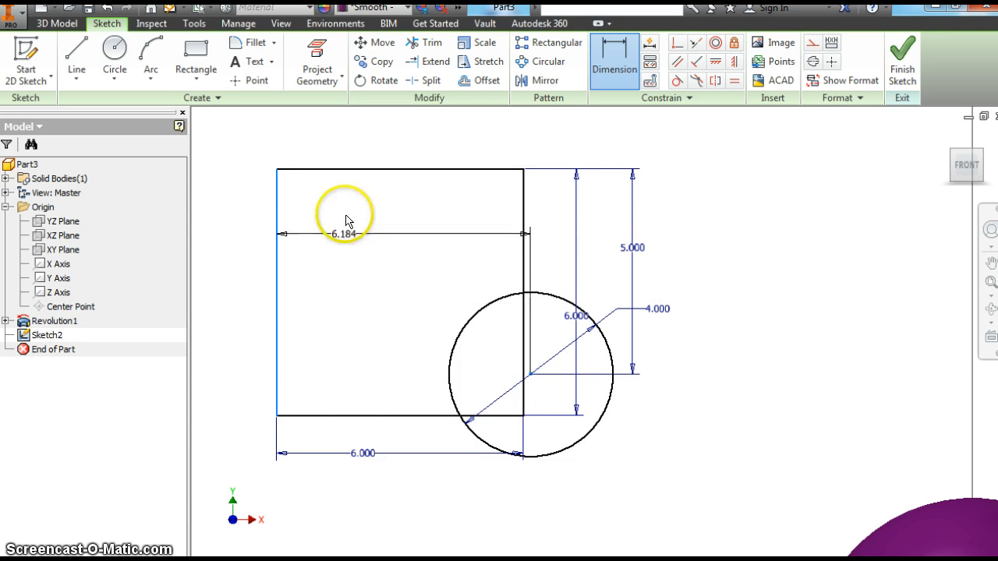
{"action": "left_click", "coordinate": [343, 499]}
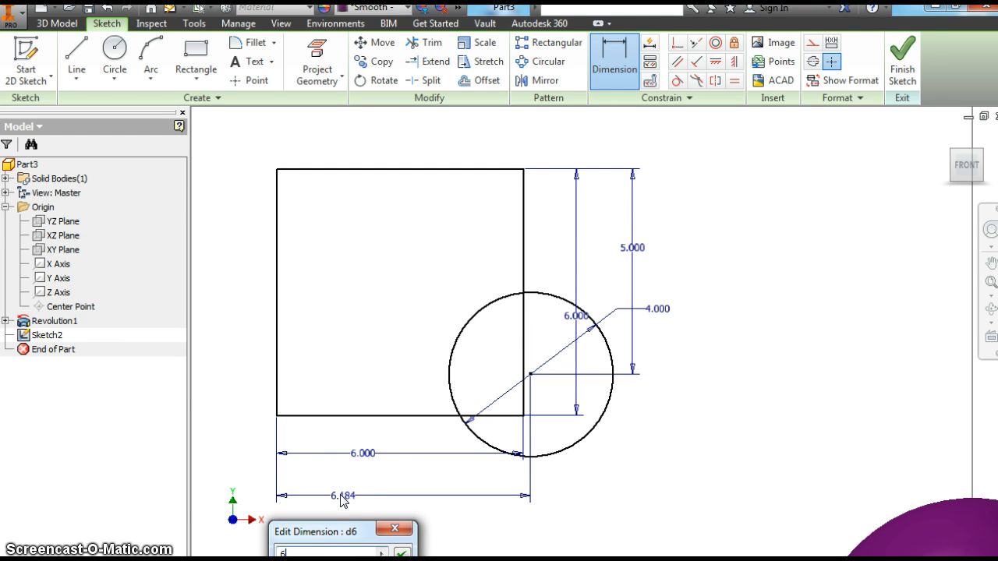
{"action": "type", "text": "6"}
{"action": "left_click_drag", "start_coordinate": [358, 532], "coordinate": [358, 504]}
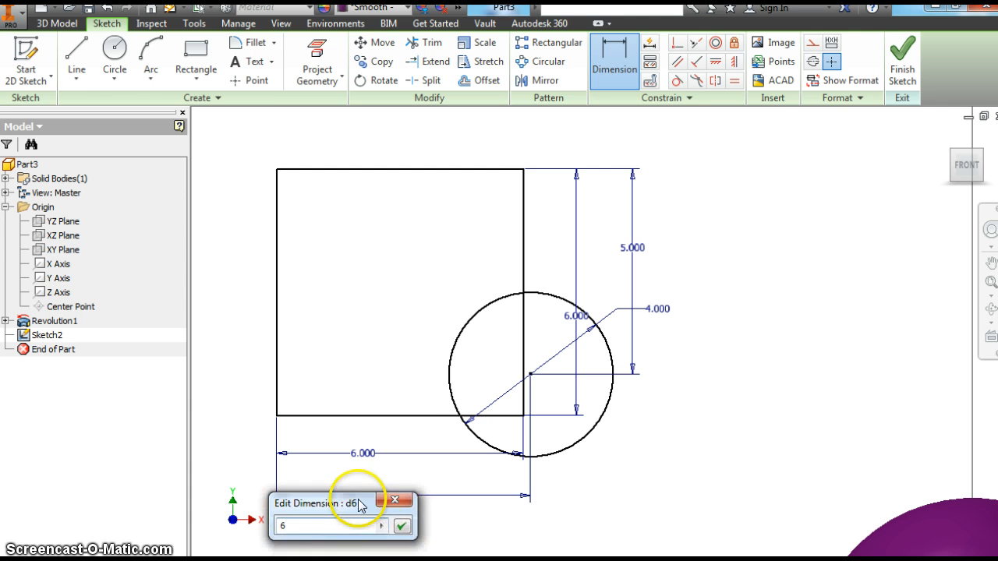
{"action": "left_click", "coordinate": [401, 527]}
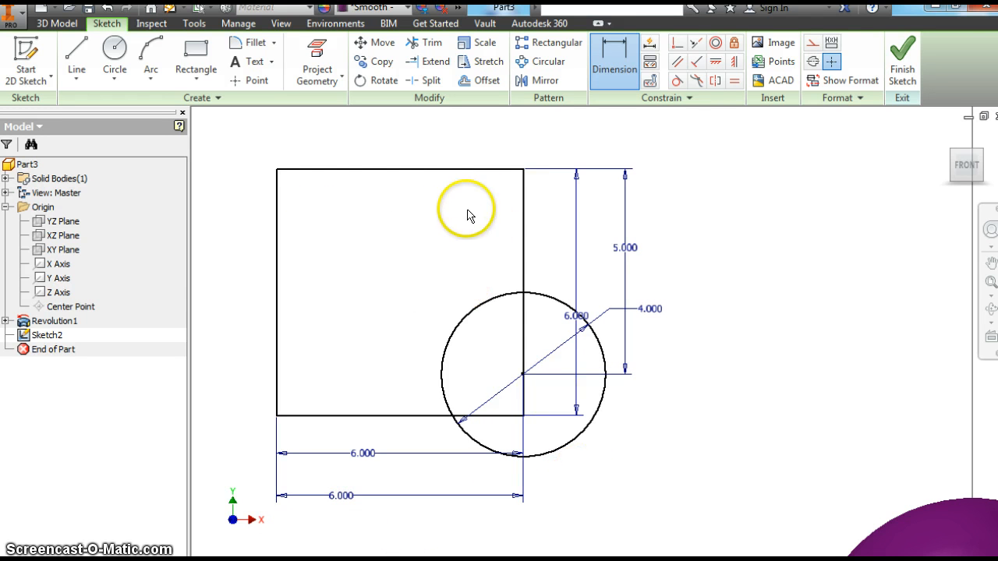
Trim the circle's arc outside the square and the right edge within the circle, and try to trim the bottom edge there.
{"action": "left_click", "coordinate": [425, 43]}
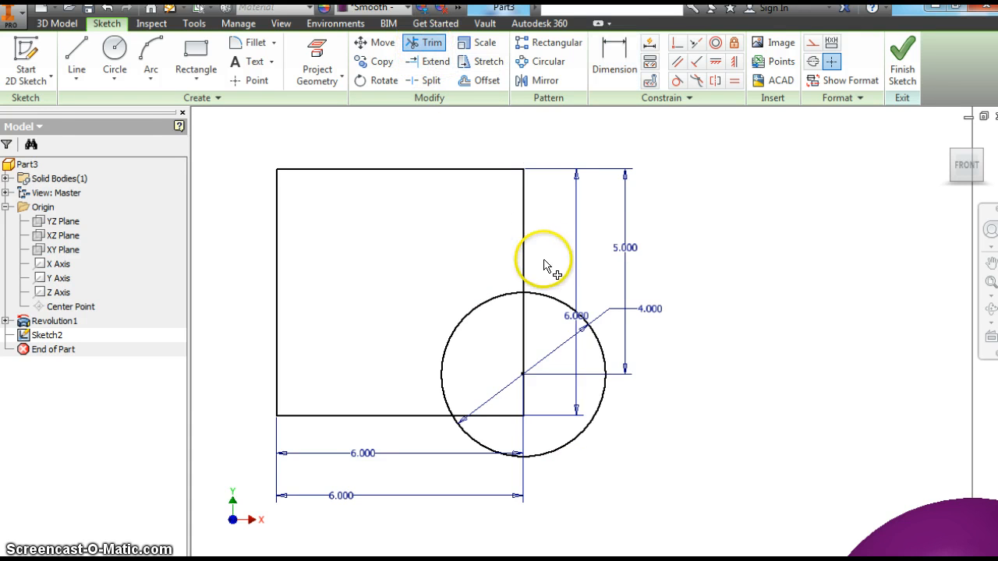
{"action": "left_click", "coordinate": [550, 296]}
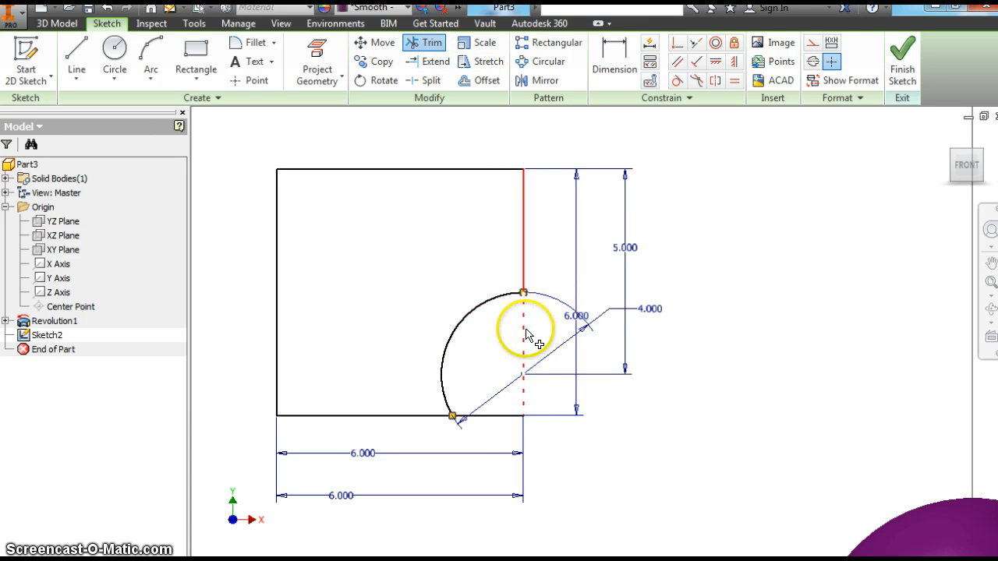
{"action": "left_click", "coordinate": [524, 334]}
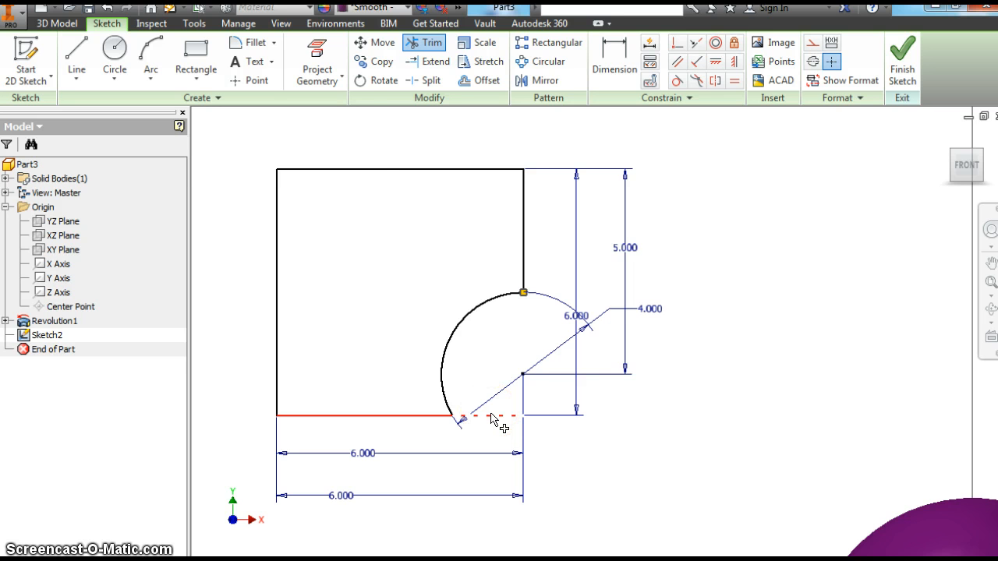
{"action": "left_click", "coordinate": [492, 415]}
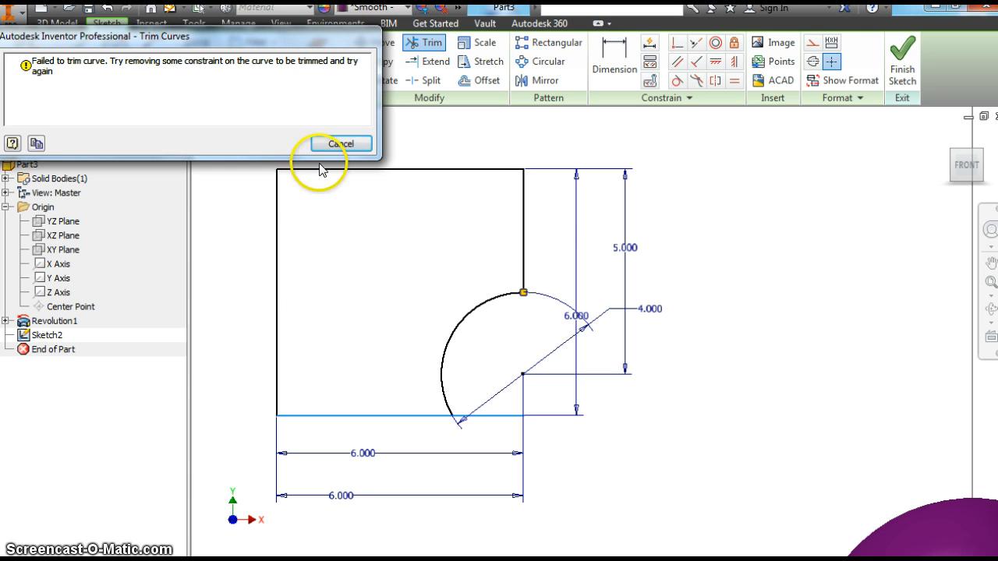
{"action": "left_click", "coordinate": [335, 145]}
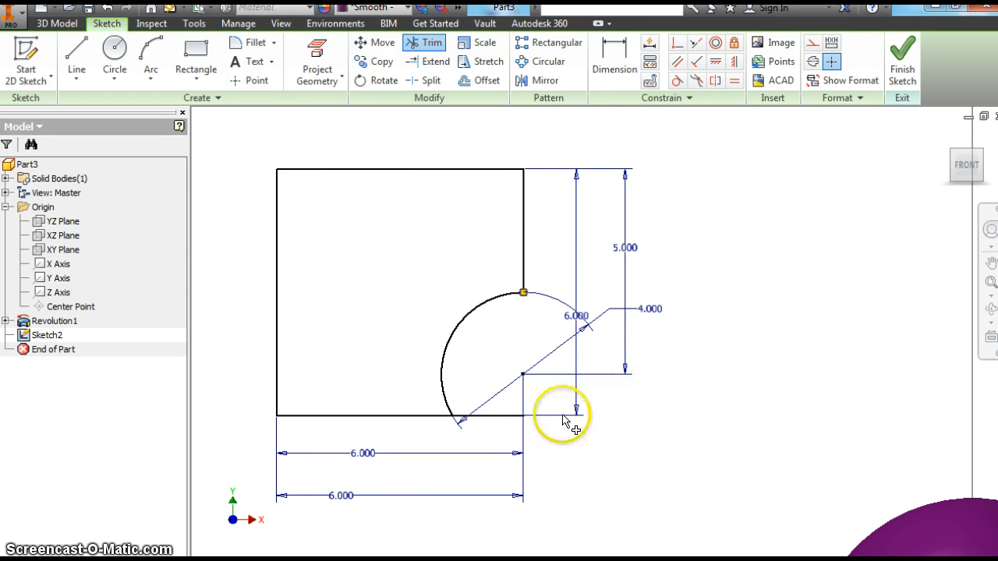
Leave the Trim command and delete both 6 in horizontal dimensions below the square.
{"action": "right_click", "coordinate": [456, 509]}
{"action": "left_click", "coordinate": [505, 511]}
{"action": "right_click", "coordinate": [341, 497]}
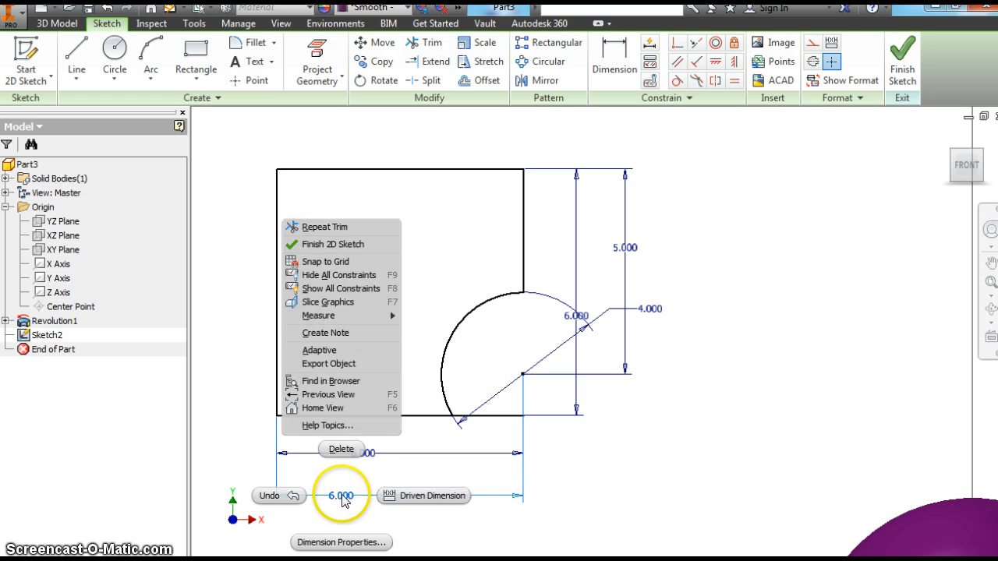
{"action": "left_click", "coordinate": [362, 459]}
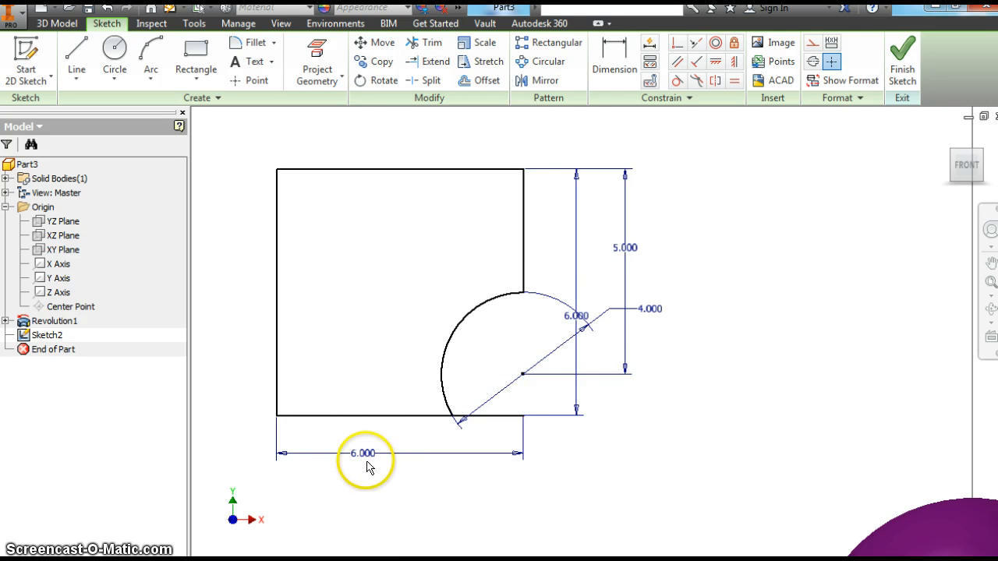
{"action": "right_click", "coordinate": [366, 460]}
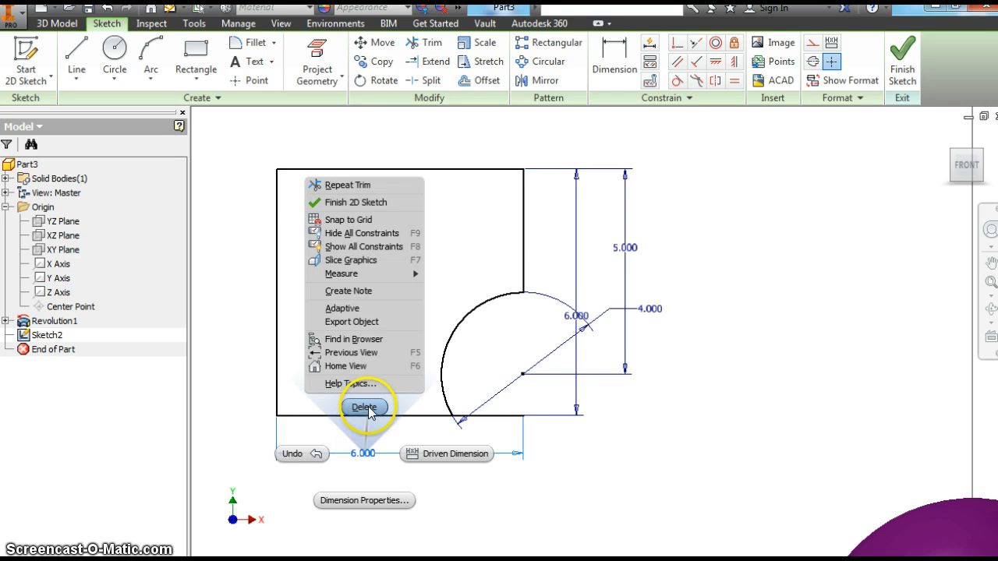
{"action": "left_click", "coordinate": [364, 408]}
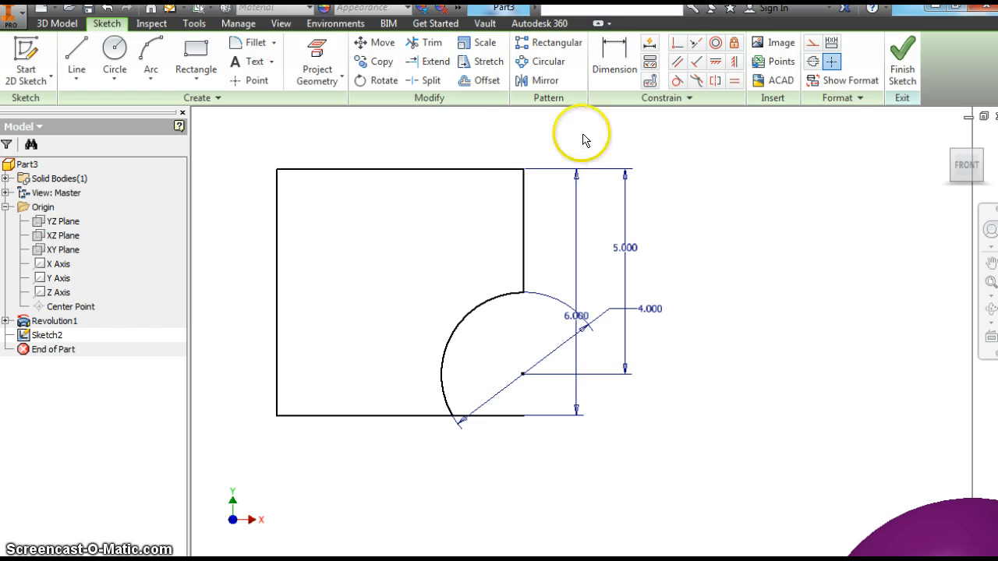
Trim the square's bottom edge inside the circular cutout and finish the sketch.
{"action": "left_click", "coordinate": [421, 45]}
{"action": "left_click", "coordinate": [481, 417]}
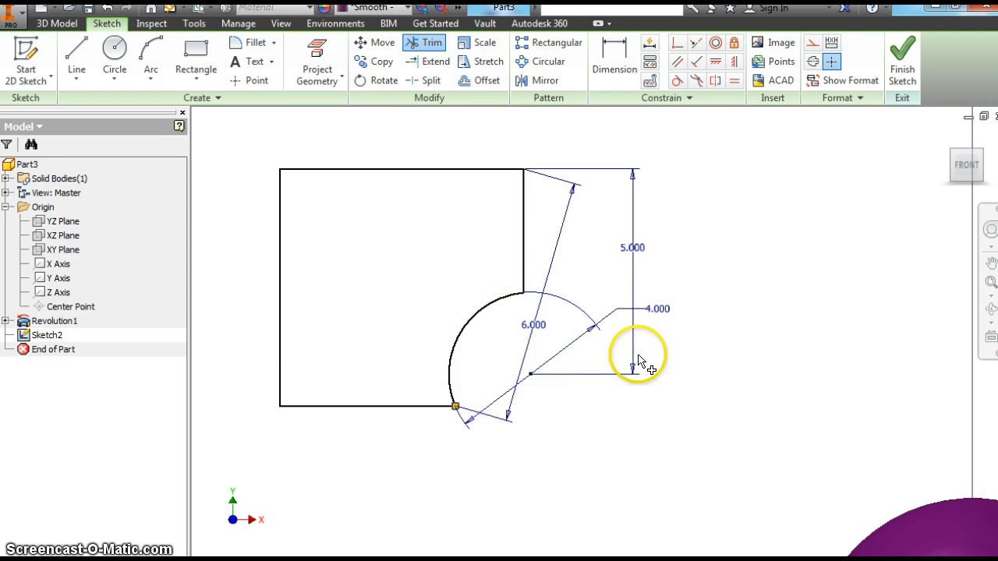
{"action": "right_click", "coordinate": [450, 277]}
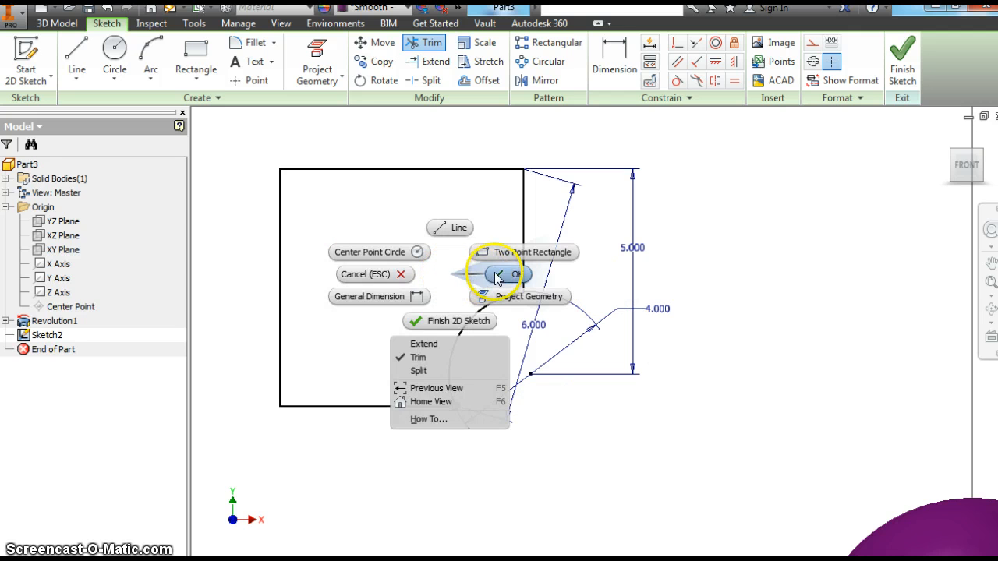
{"action": "left_click", "coordinate": [452, 319]}
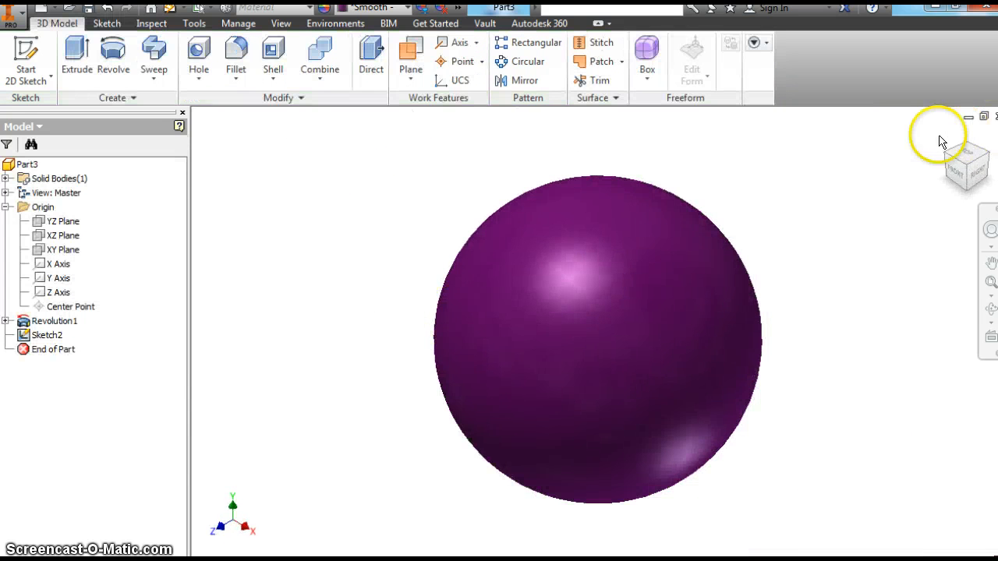
{"action": "left_click", "coordinate": [946, 138]}
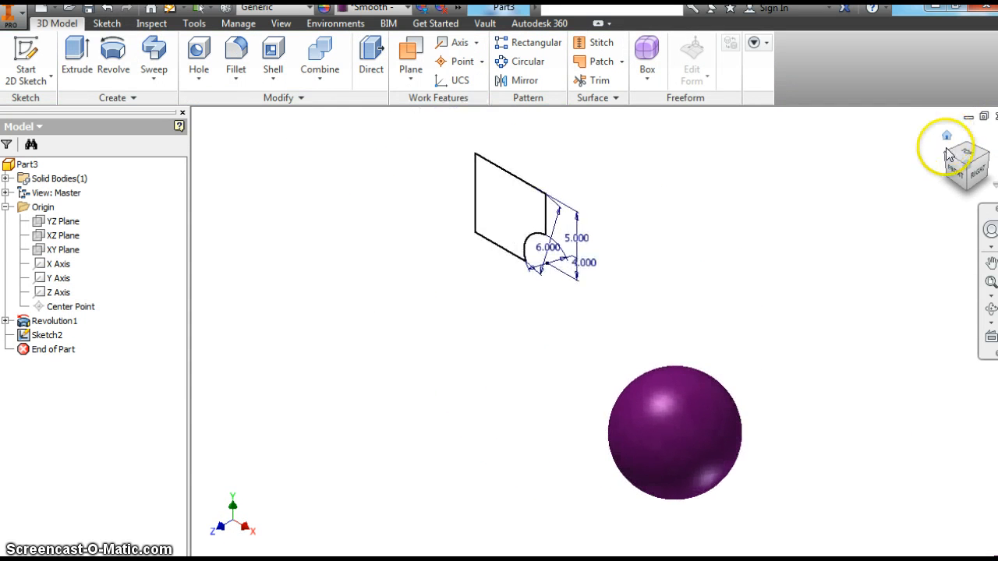
{"action": "left_click", "coordinate": [957, 171]}
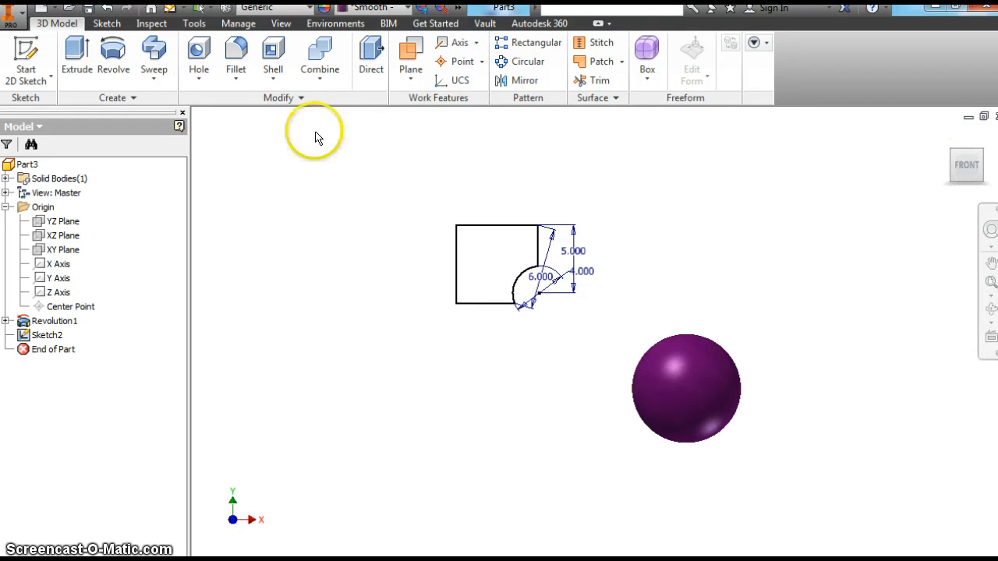
{"action": "left_click", "coordinate": [112, 56]}
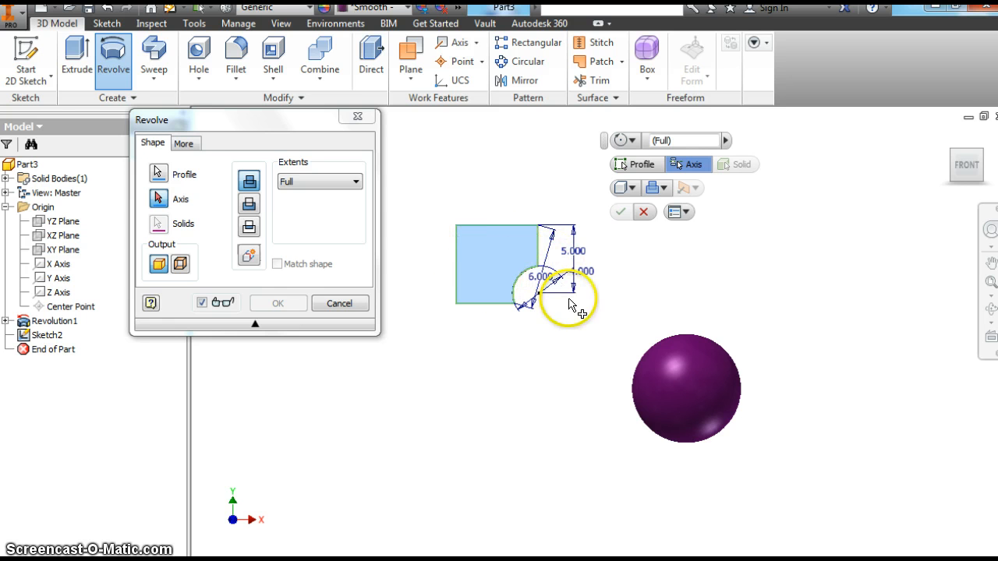
{"action": "left_click", "coordinate": [158, 198]}
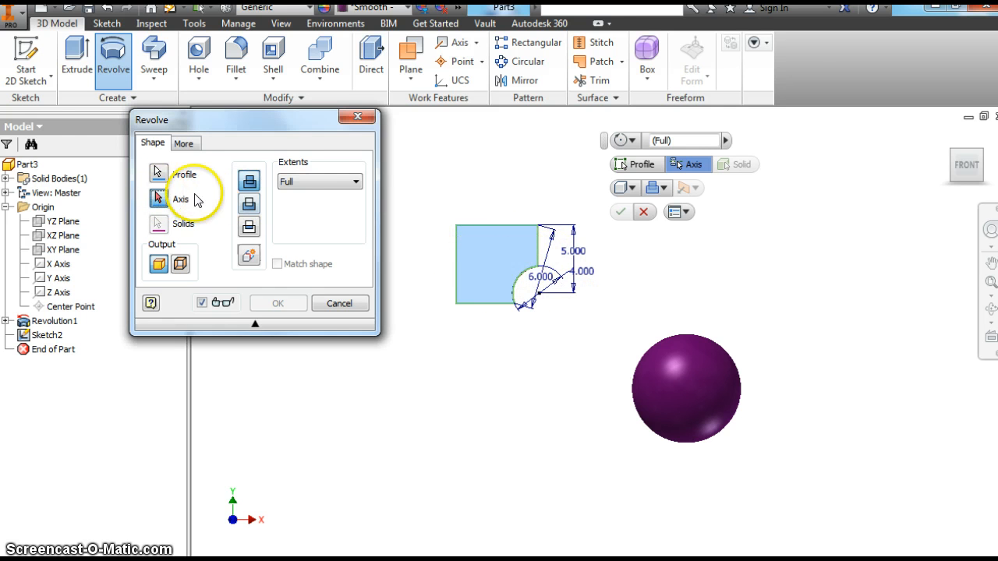
{"action": "left_click", "coordinate": [485, 226]}
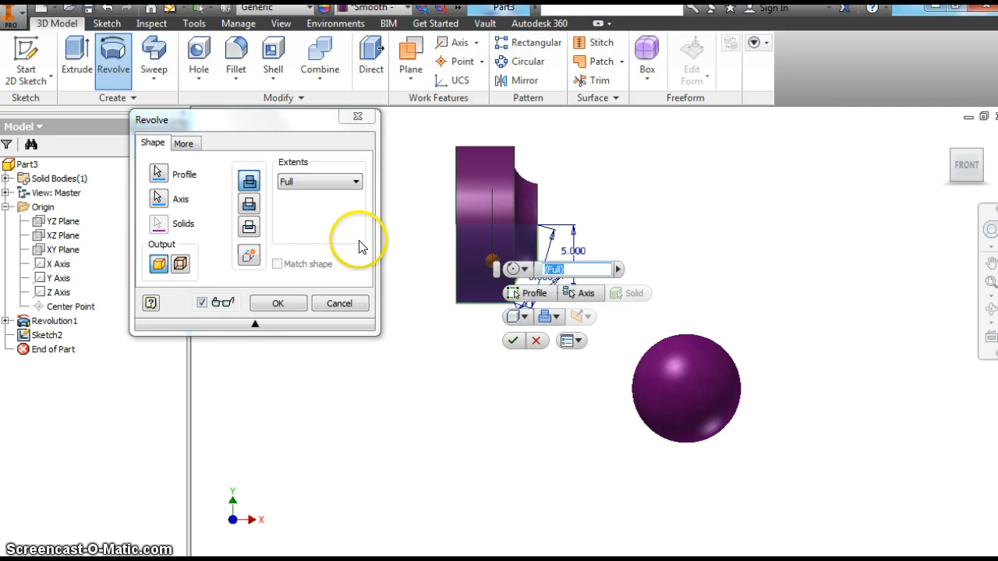
{"action": "left_click", "coordinate": [954, 171]}
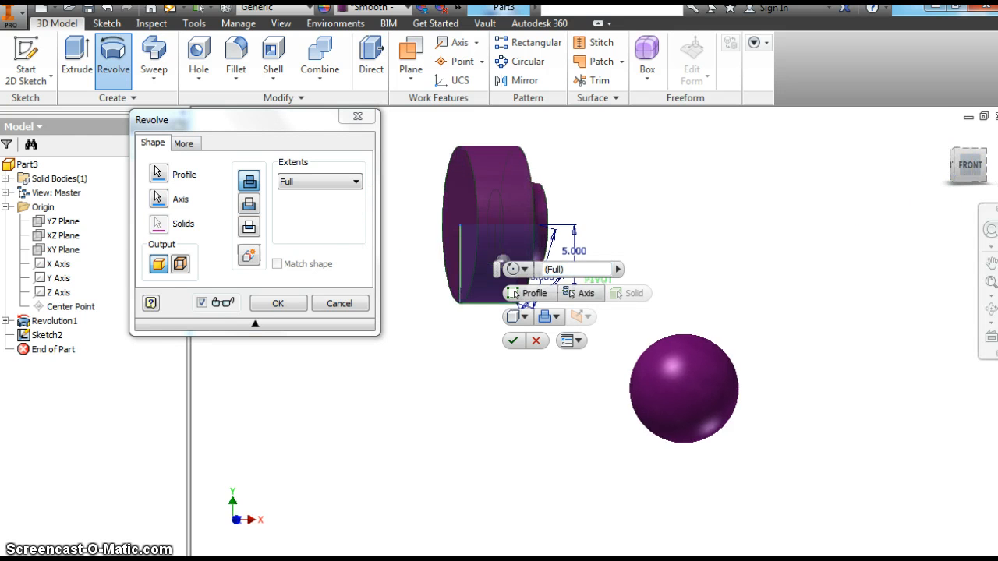
{"action": "left_click_drag", "start_coordinate": [960, 176], "coordinate": [847, 156]}
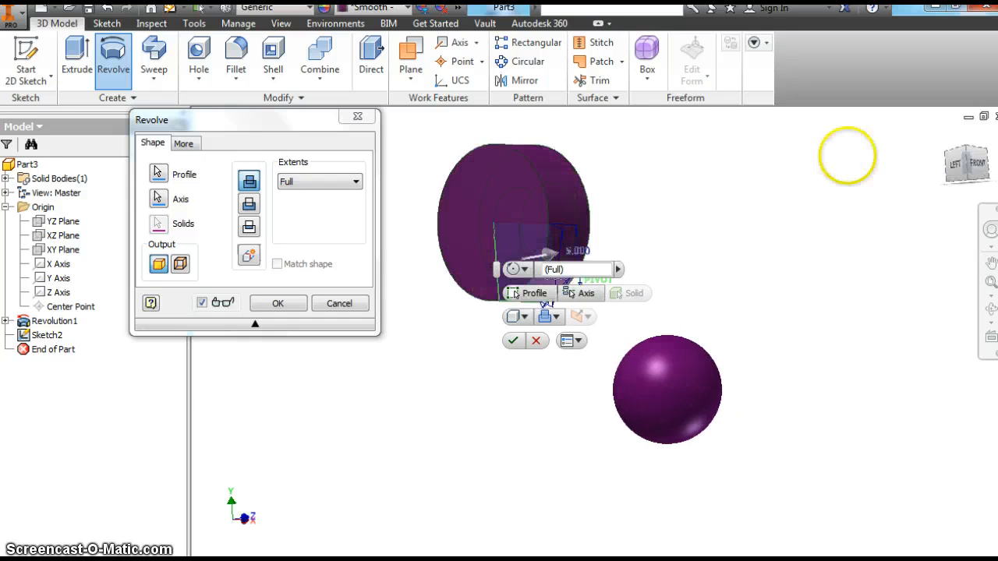
{"action": "left_click", "coordinate": [339, 303]}
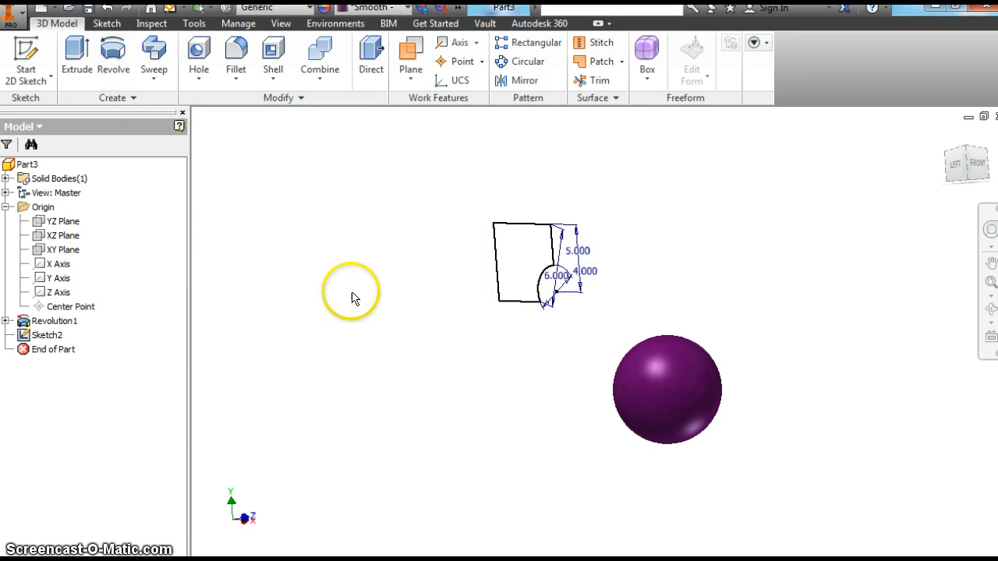
Revolve the notched square profile a full turn about its left vertical edge.
{"action": "left_click", "coordinate": [113, 54]}
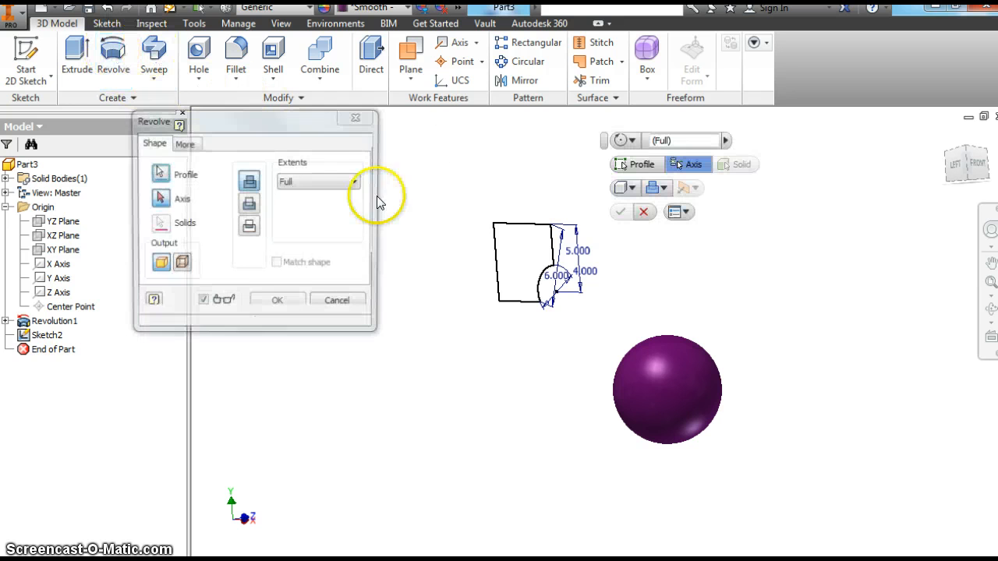
{"action": "left_click", "coordinate": [158, 199]}
{"action": "left_click", "coordinate": [502, 293]}
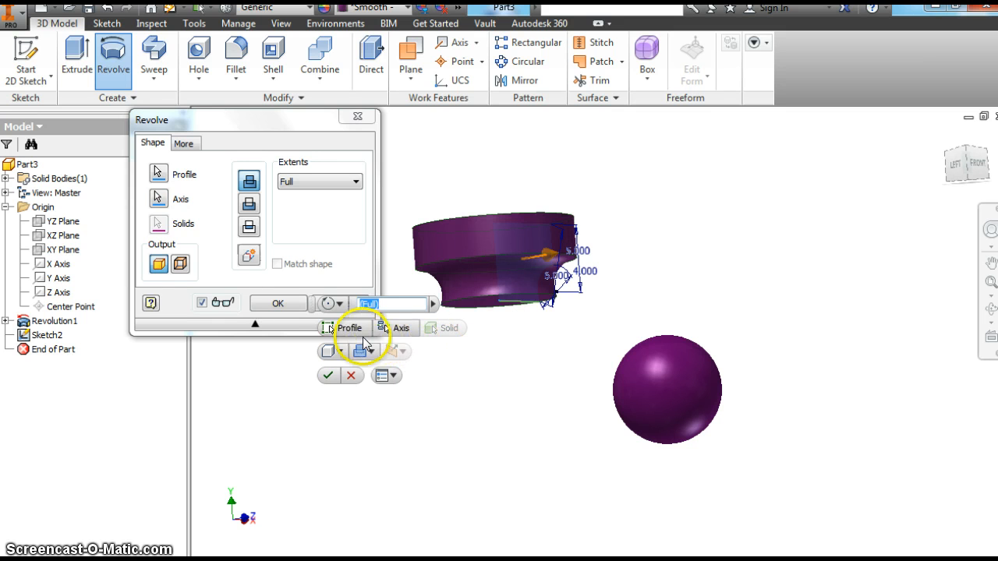
{"action": "left_click", "coordinate": [328, 375]}
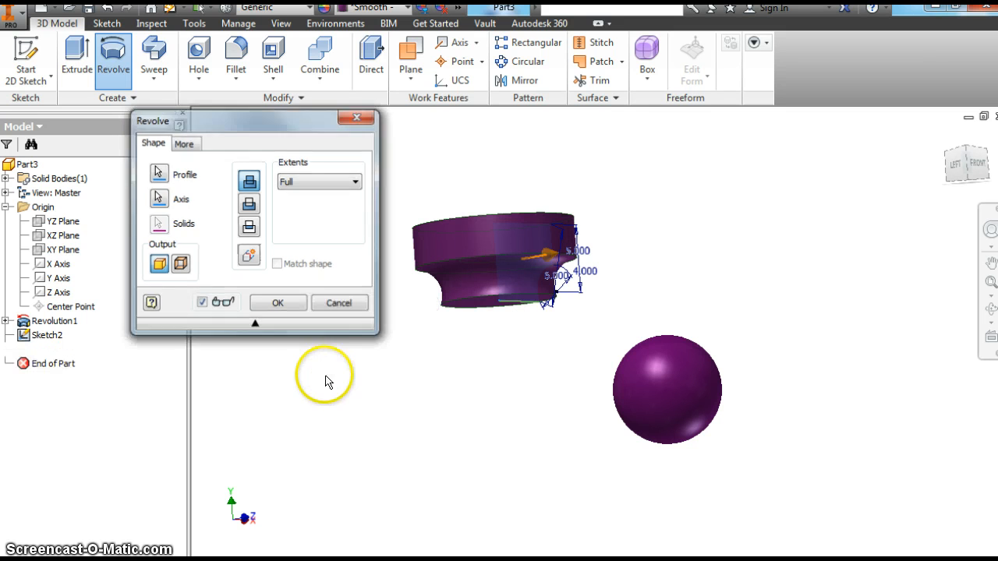
Try the Smooth - Yellow appearance on the whole part and replace it with Violet.
{"action": "left_click", "coordinate": [963, 161]}
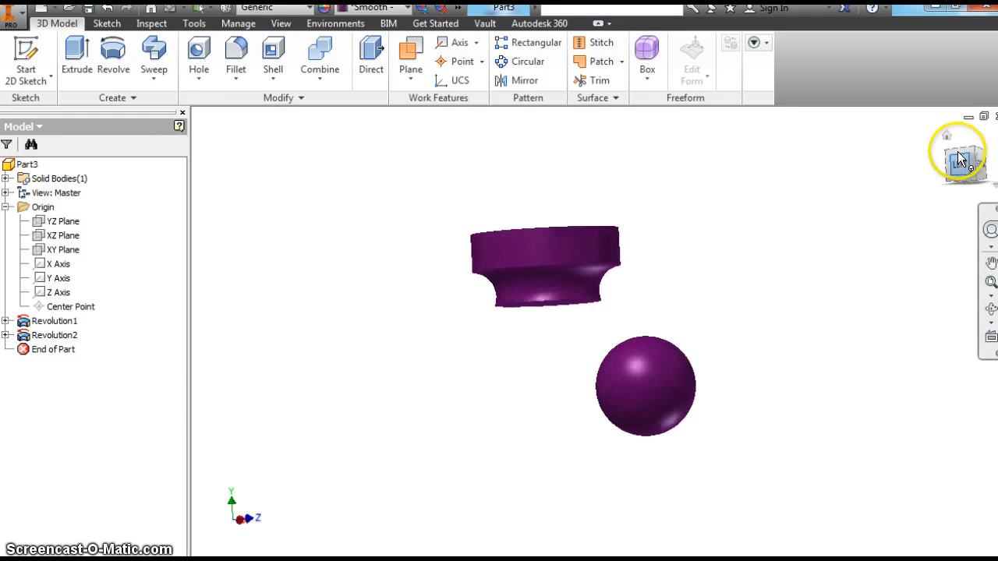
{"action": "left_click_drag", "start_coordinate": [973, 176], "coordinate": [391, 494]}
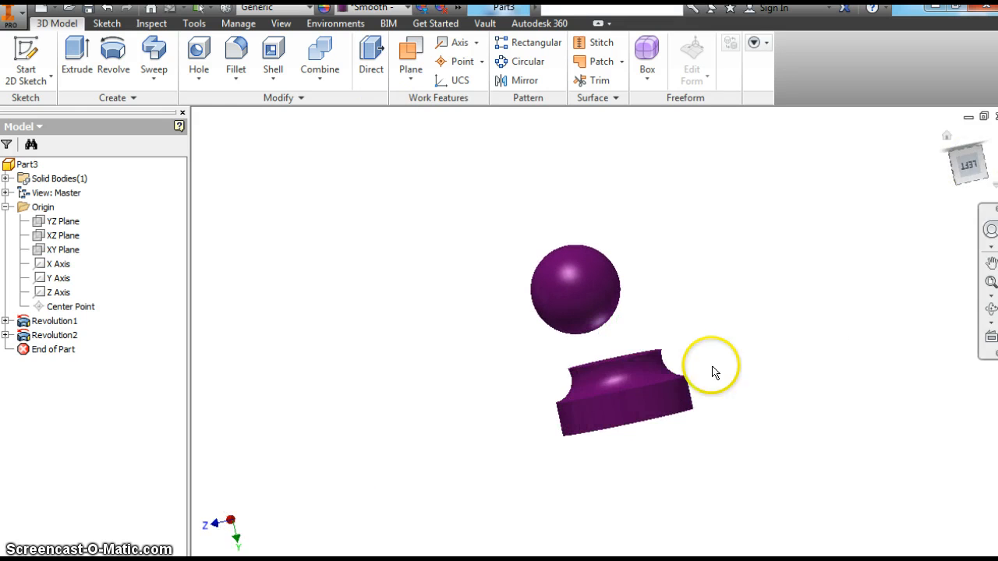
{"action": "left_click", "coordinate": [969, 164]}
{"action": "left_click", "coordinate": [944, 135]}
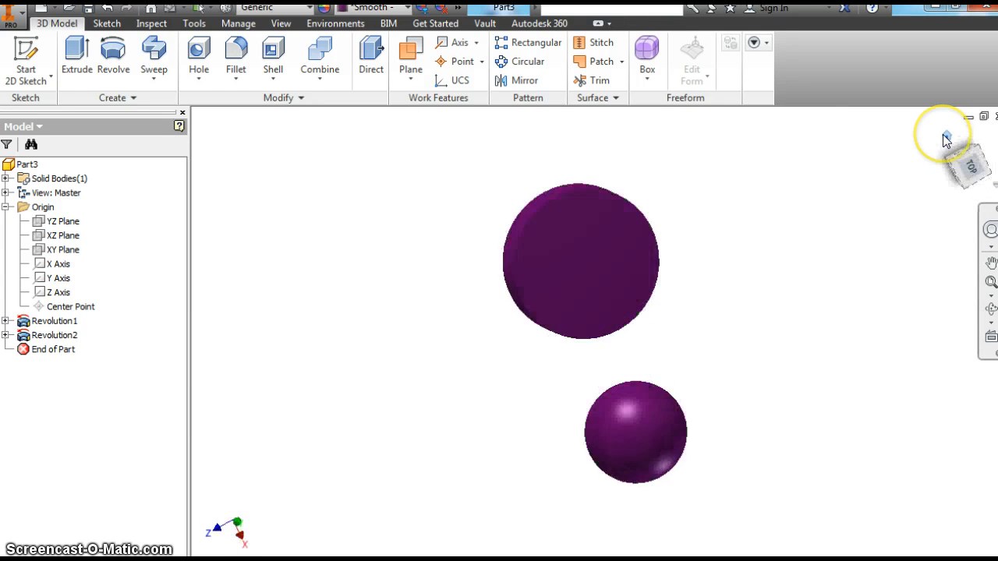
{"action": "left_click", "coordinate": [408, 10]}
{"action": "left_click", "coordinate": [363, 73]}
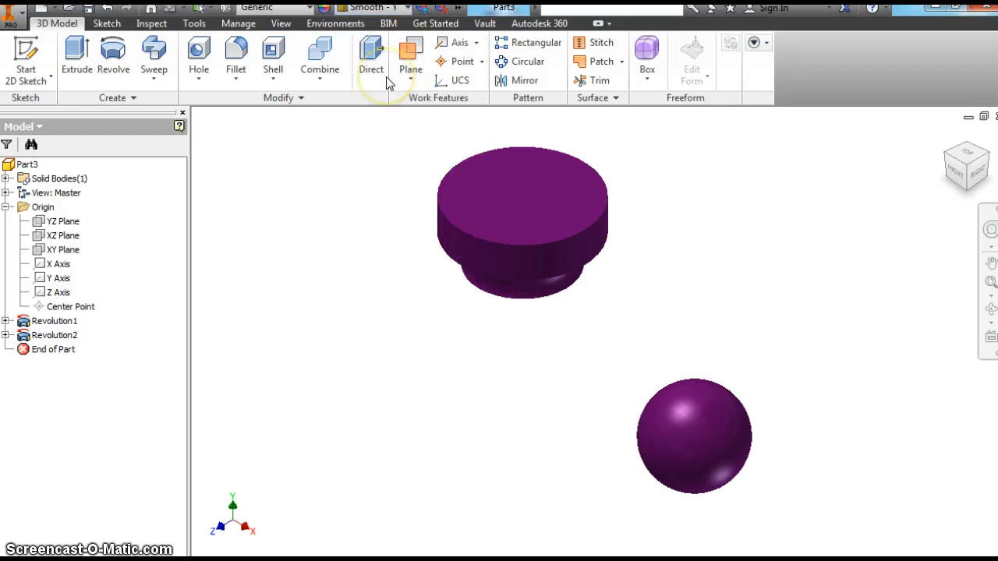
{"action": "left_click", "coordinate": [409, 10]}
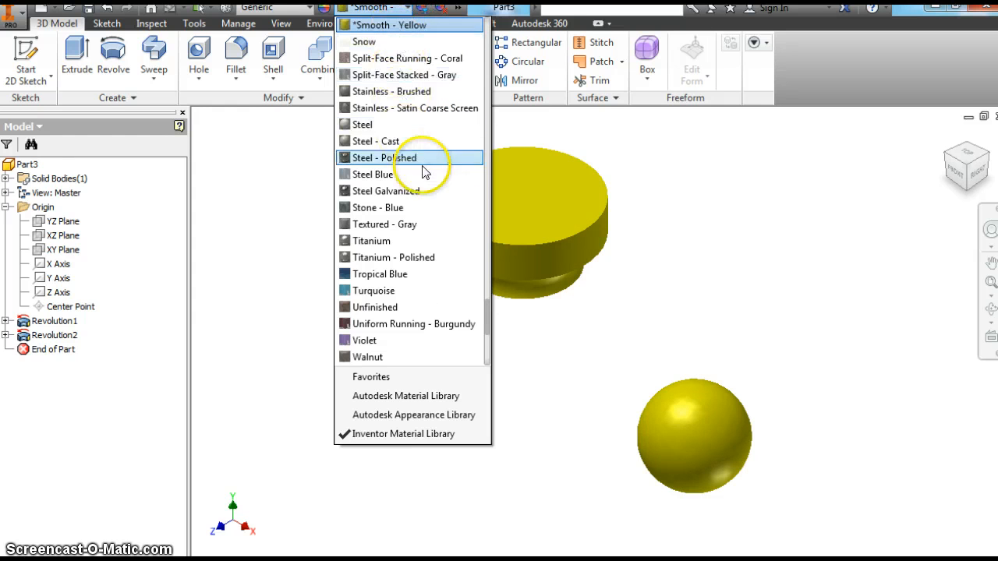
{"action": "left_click", "coordinate": [407, 340]}
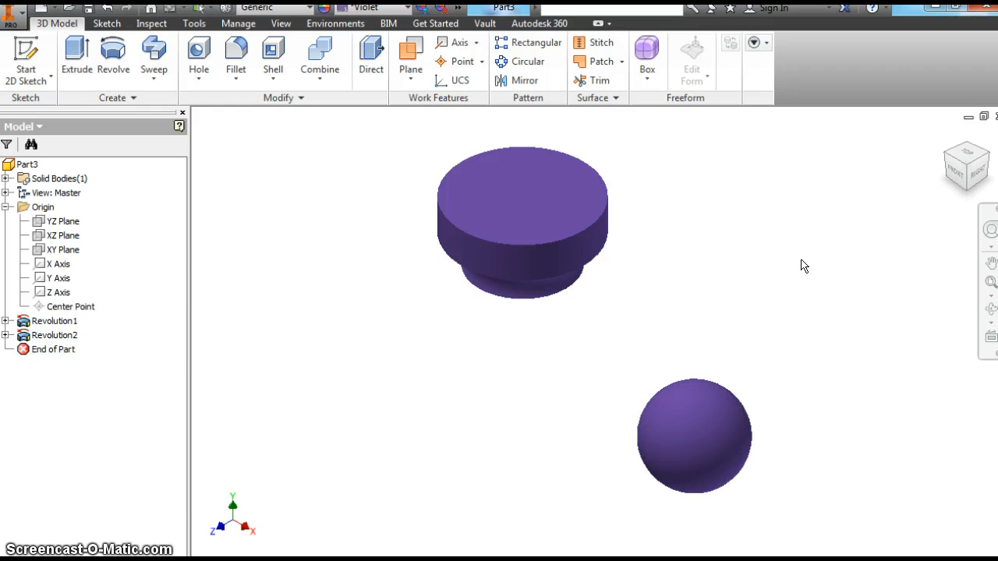
Fillet the circular edge of the revolved body's small bottom face with a 0.25 in radius.
{"action": "left_click", "coordinate": [965, 159]}
{"action": "left_click", "coordinate": [946, 137]}
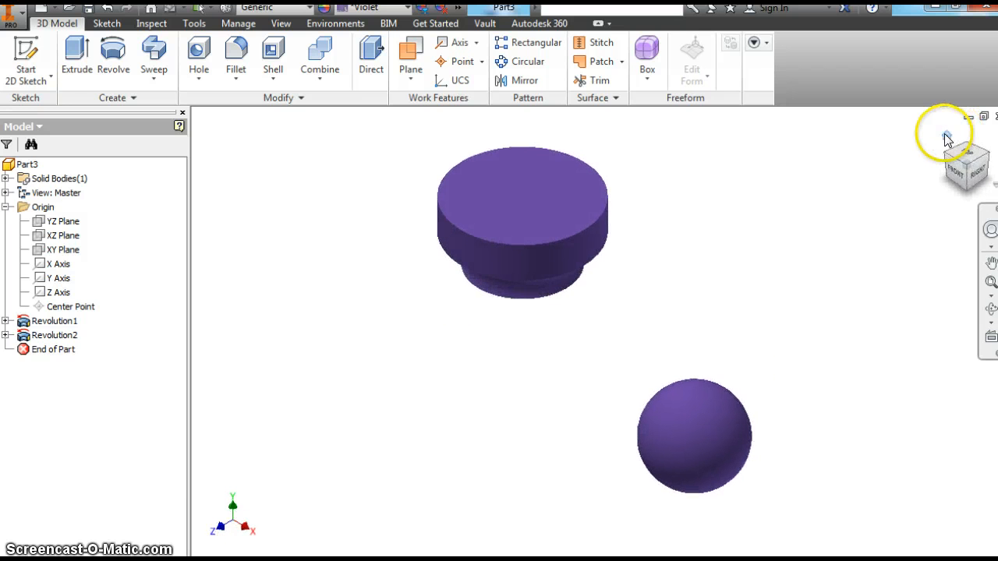
{"action": "mouse_move", "coordinate": [969, 159]}
{"action": "left_mouse_down"}
{"action": "mouse_move", "coordinate": [913, 190]}
{"action": "mouse_move", "coordinate": [840, 256]}
{"action": "mouse_move", "coordinate": [728, 291]}
{"action": "mouse_move", "coordinate": [505, 247]}
{"action": "mouse_move", "coordinate": [506, 239]}
{"action": "mouse_move", "coordinate": [507, 309]}
{"action": "left_mouse_up"}
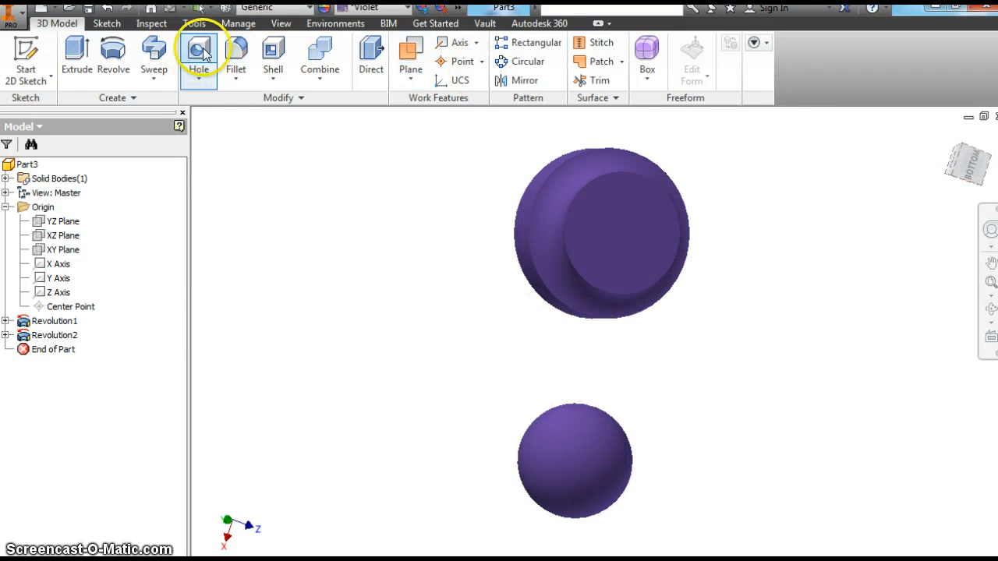
{"action": "left_click", "coordinate": [235, 55]}
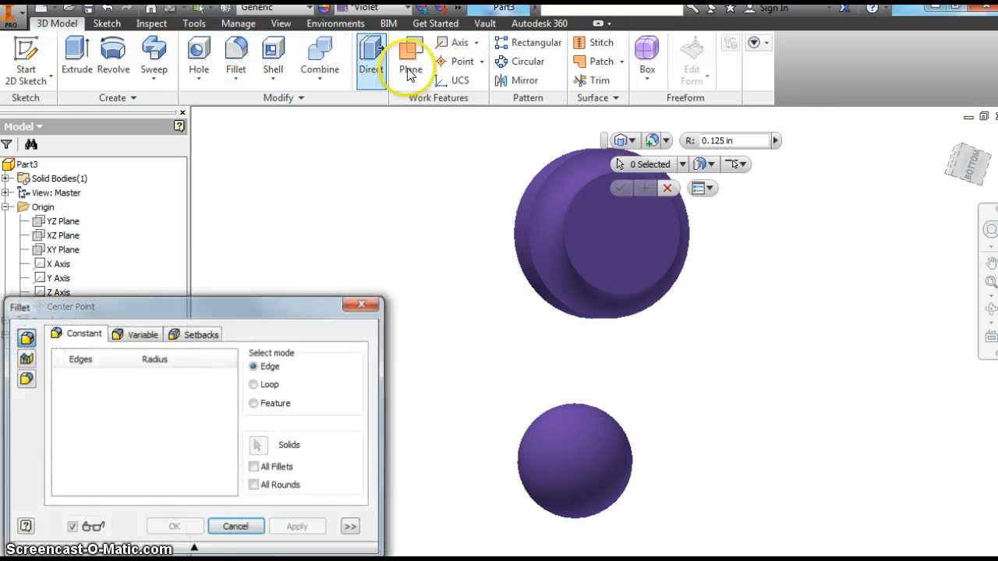
{"action": "left_click", "coordinate": [572, 209]}
{"action": "left_click_drag", "start_coordinate": [263, 307], "coordinate": [322, 200]}
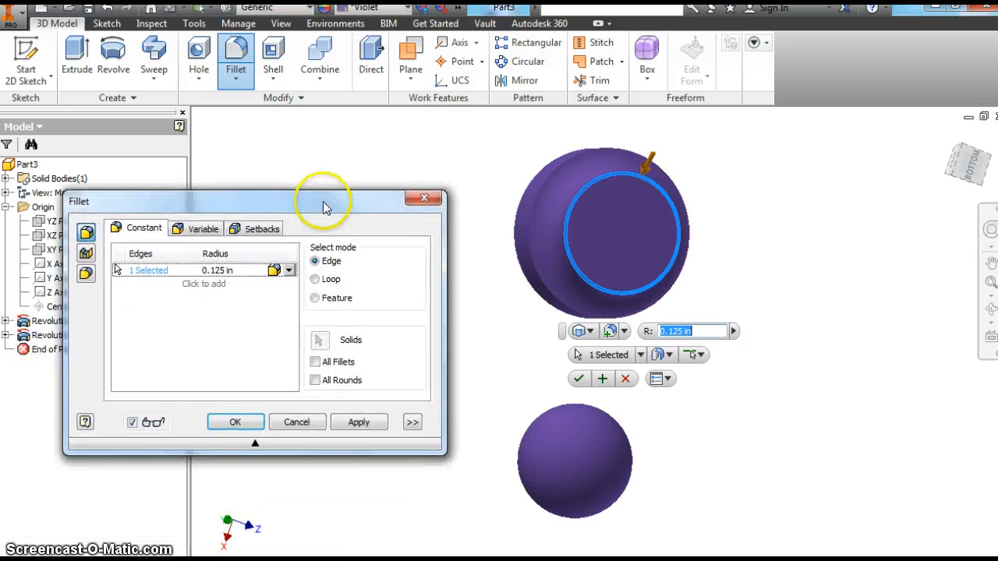
{"action": "left_click", "coordinate": [686, 330]}
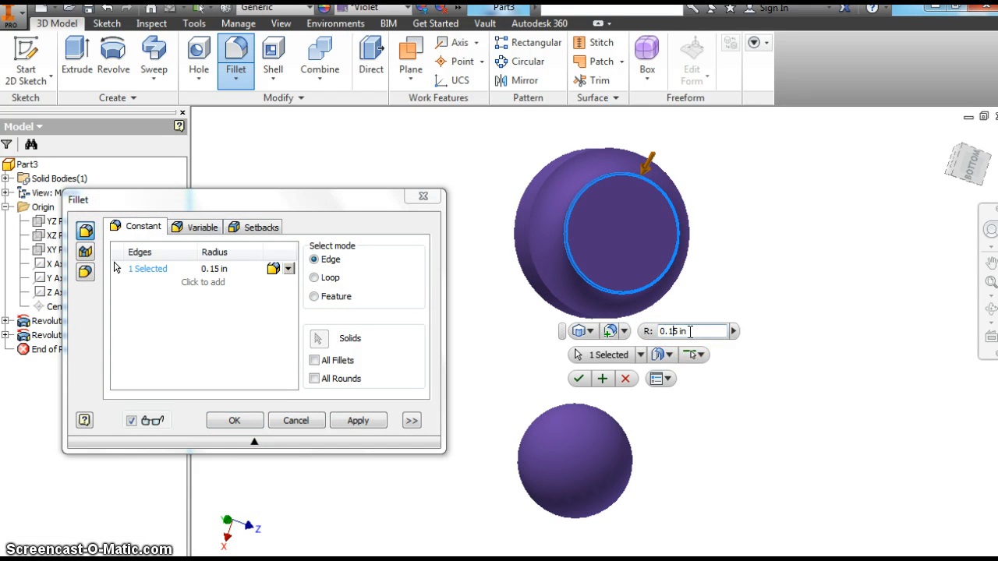
{"action": "type", "text": "2"}
{"action": "key", "text": "Right"}
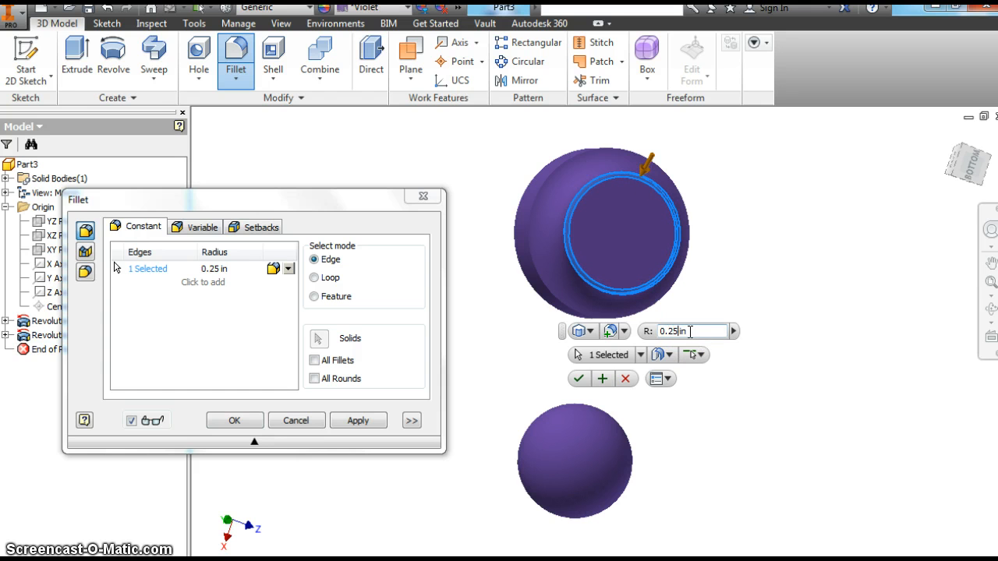
{"action": "left_click", "coordinate": [577, 378]}
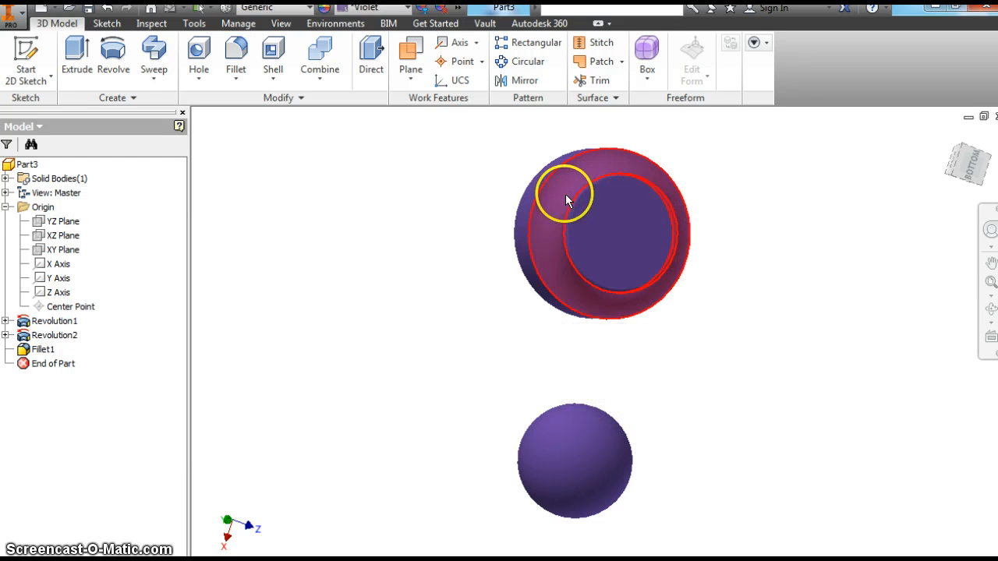
{"action": "left_click", "coordinate": [967, 164]}
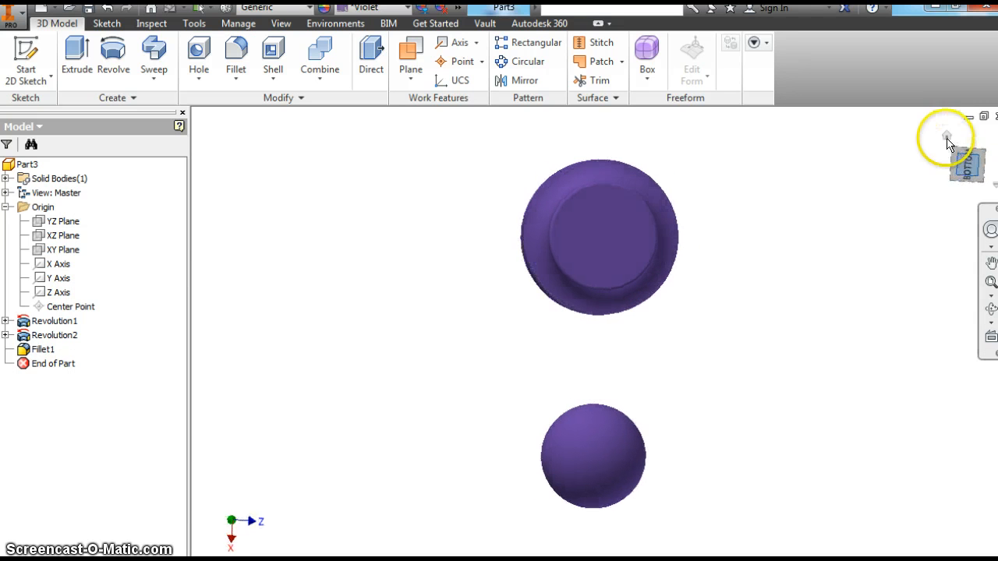
{"action": "left_click", "coordinate": [947, 136]}
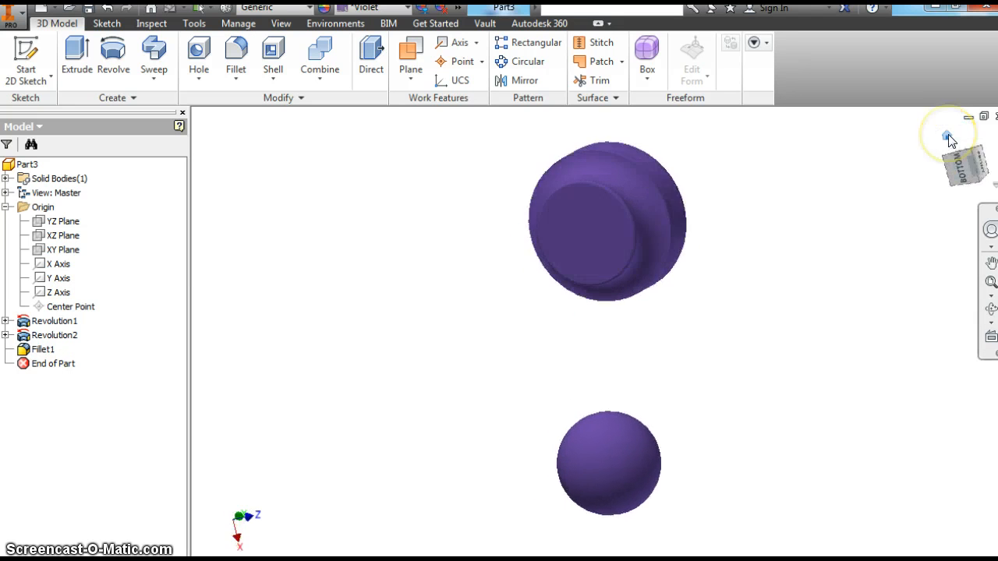
{"action": "left_click", "coordinate": [958, 150]}
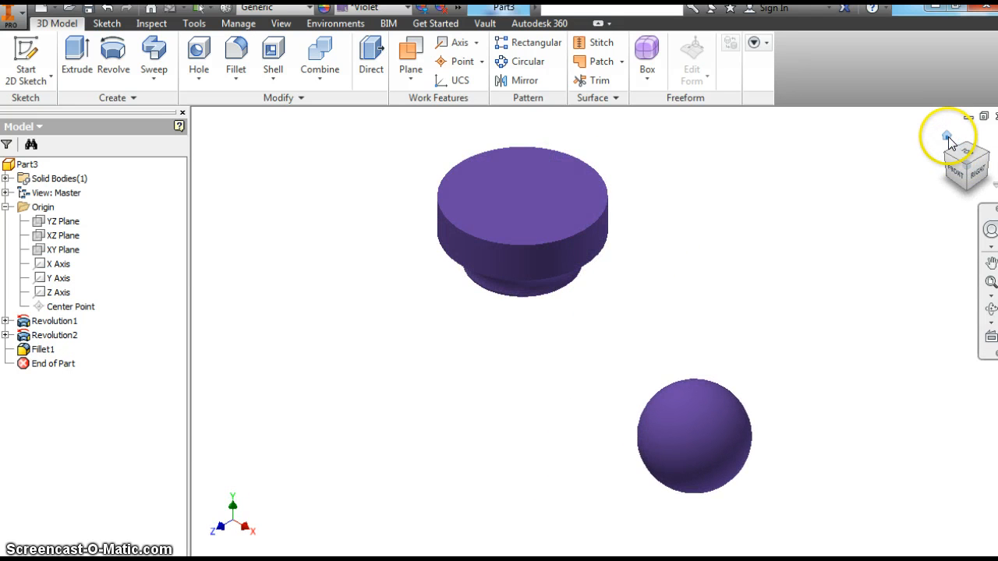
{"action": "left_click", "coordinate": [963, 152]}
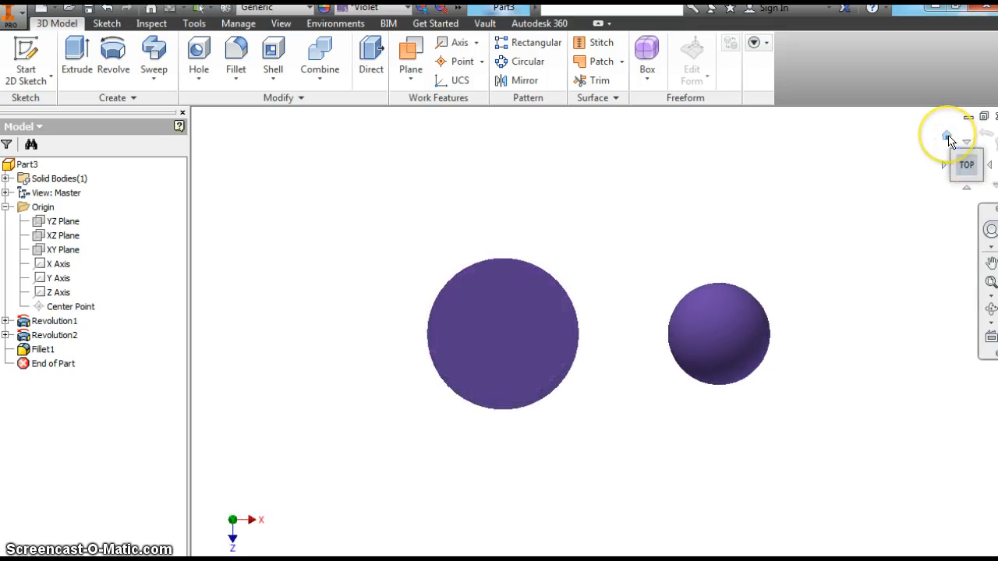
Save the part in the GVCInventor for SCOM folder as Lesson9Revolve, with the author's name in front.
{"action": "left_click", "coordinate": [947, 137]}
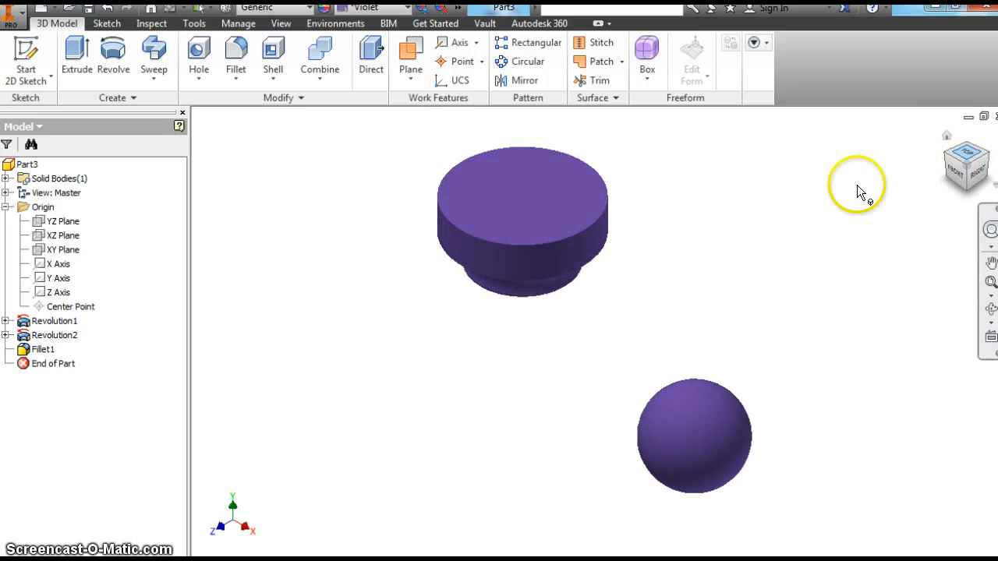
{"action": "mouse_move", "coordinate": [857, 185]}
{"action": "middle_mouse_down", "text": "shift"}
{"action": "mouse_move", "coordinate": [735, 241]}
{"action": "mouse_move", "coordinate": [579, 234]}
{"action": "mouse_move", "coordinate": [323, 167]}
{"action": "mouse_move", "coordinate": [317, 139]}
{"action": "mouse_move", "coordinate": [285, 548]}
{"action": "mouse_move", "coordinate": [258, 515]}
{"action": "mouse_move", "coordinate": [995, 461]}
{"action": "middle_mouse_up", "text": "shift"}
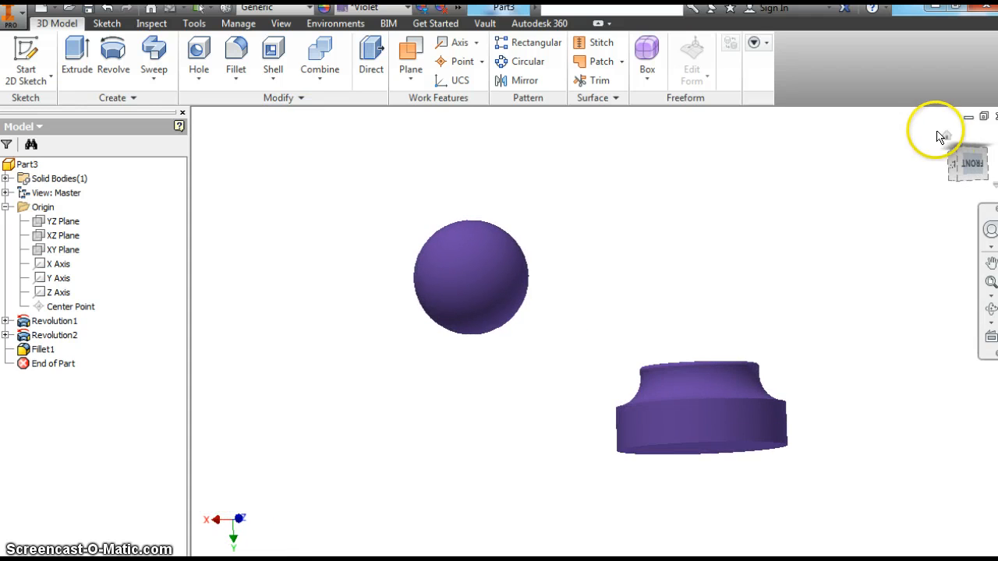
{"action": "left_click", "coordinate": [947, 138]}
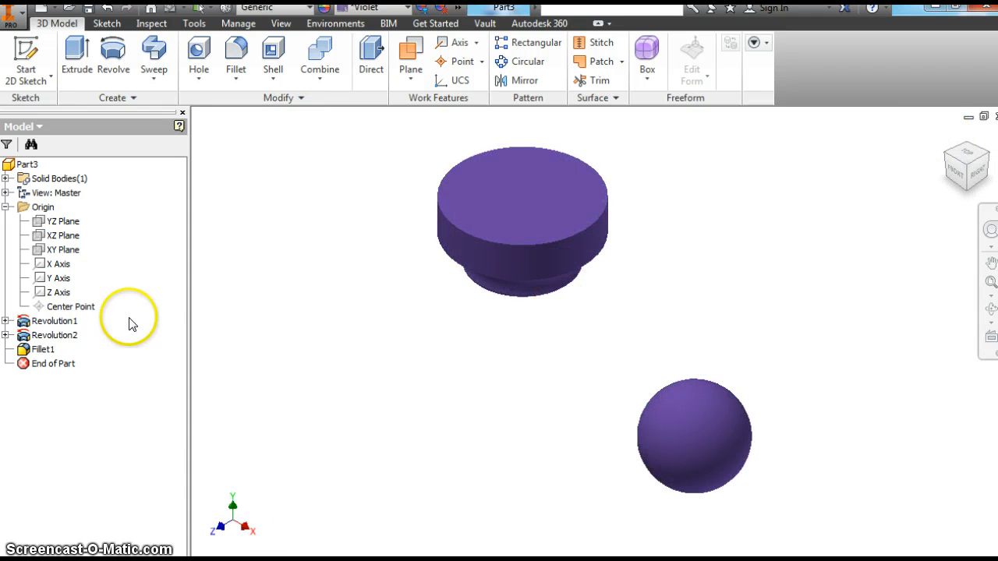
{"action": "left_click", "coordinate": [11, 11]}
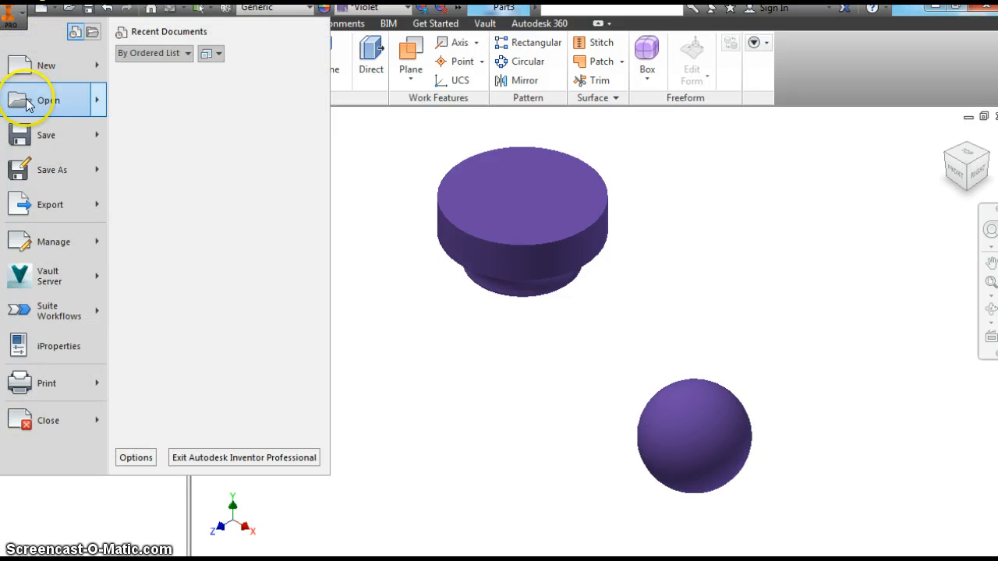
{"action": "left_click", "coordinate": [31, 168]}
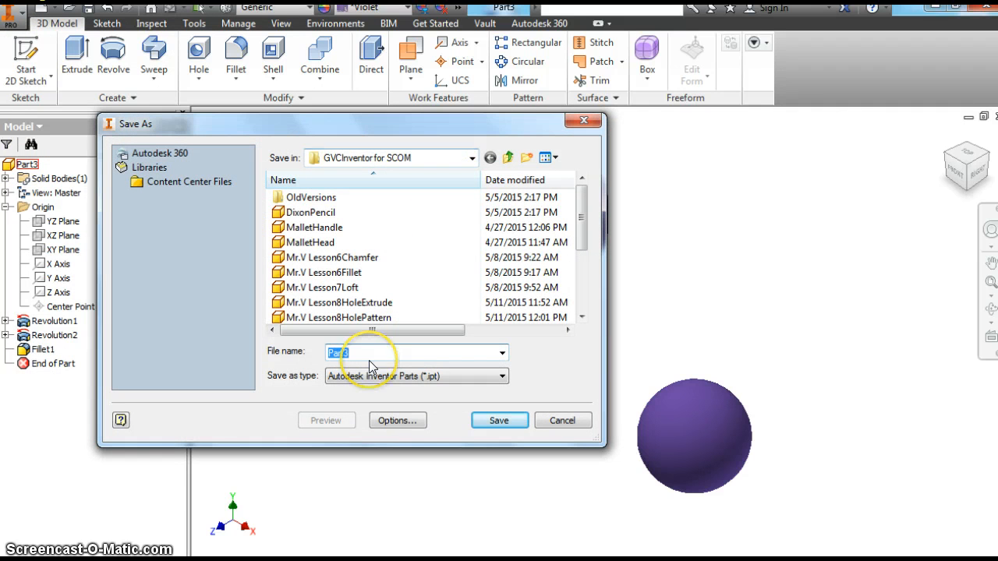
{"action": "type", "text": "Lesson9Revolve"}
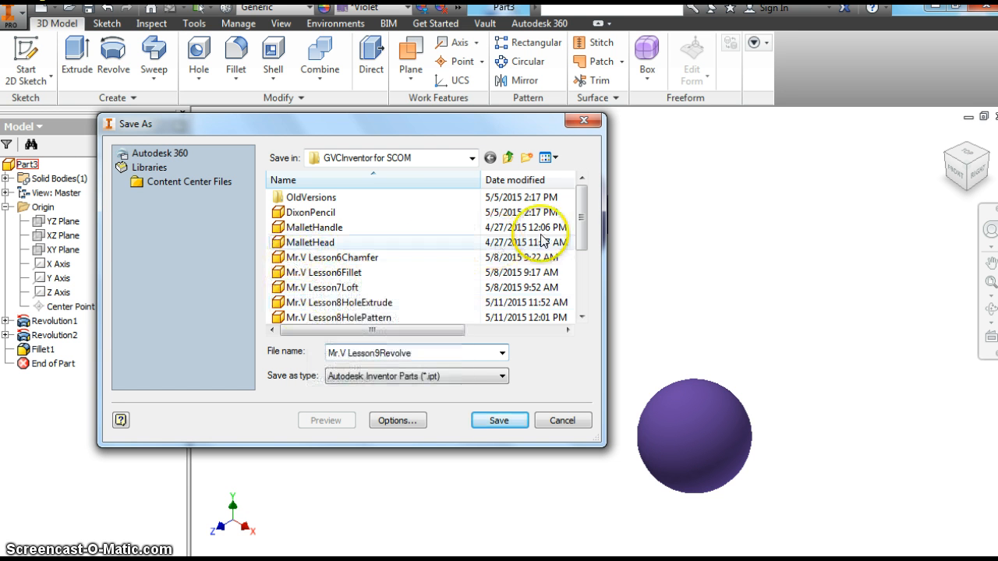
{"action": "left_click_drag", "start_coordinate": [582, 215], "coordinate": [580, 195]}
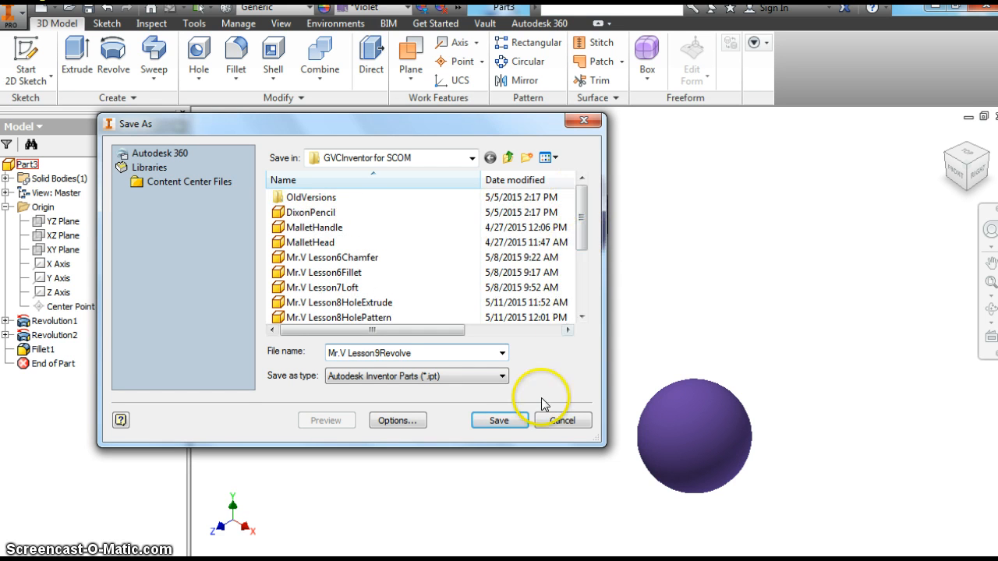
{"action": "left_click", "coordinate": [499, 420]}
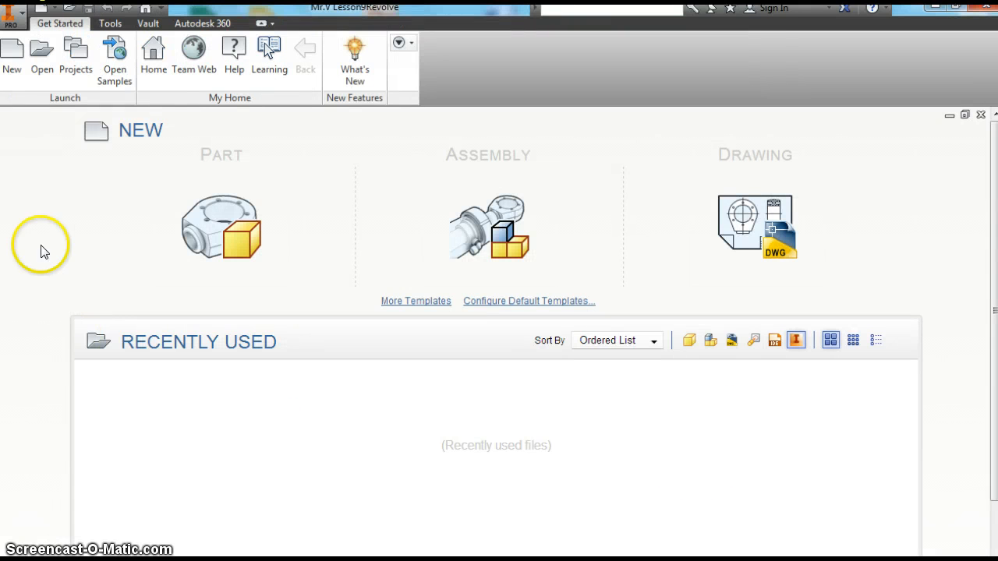
Create a new part from the English Standard (in).ipt template and start a sketch on the XY plane.
{"action": "left_click", "coordinate": [18, 56]}
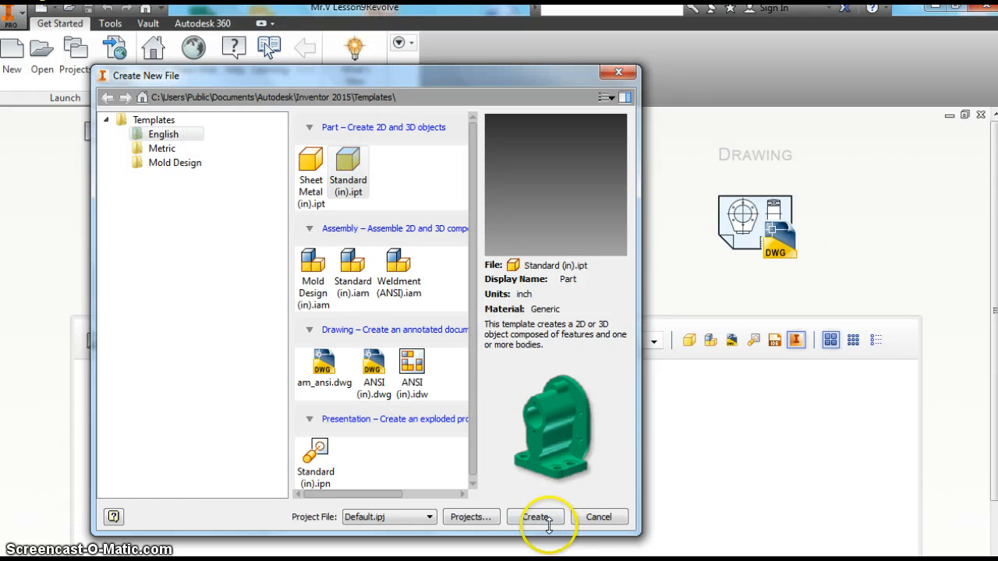
{"action": "left_click", "coordinate": [537, 518]}
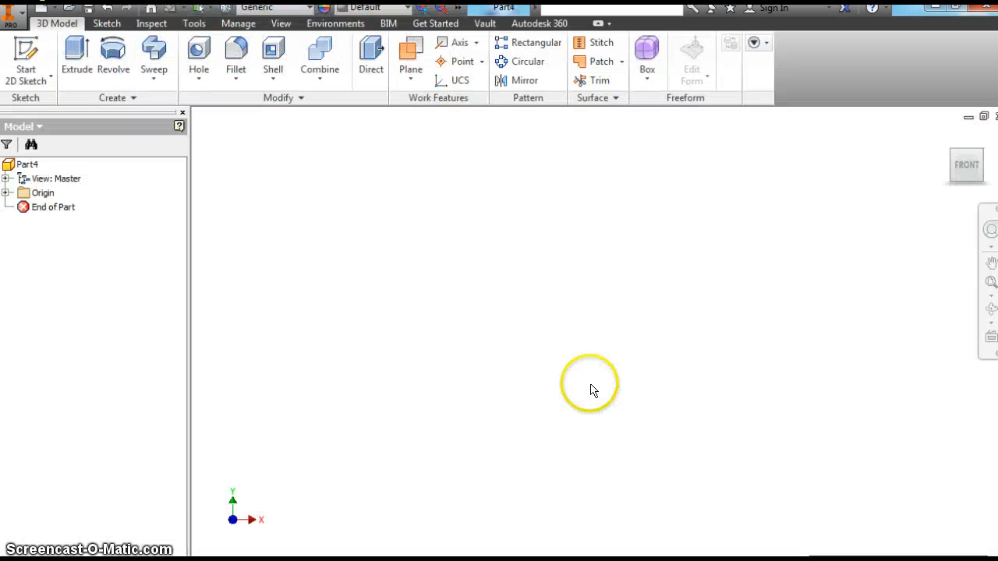
{"action": "left_click", "coordinate": [26, 52]}
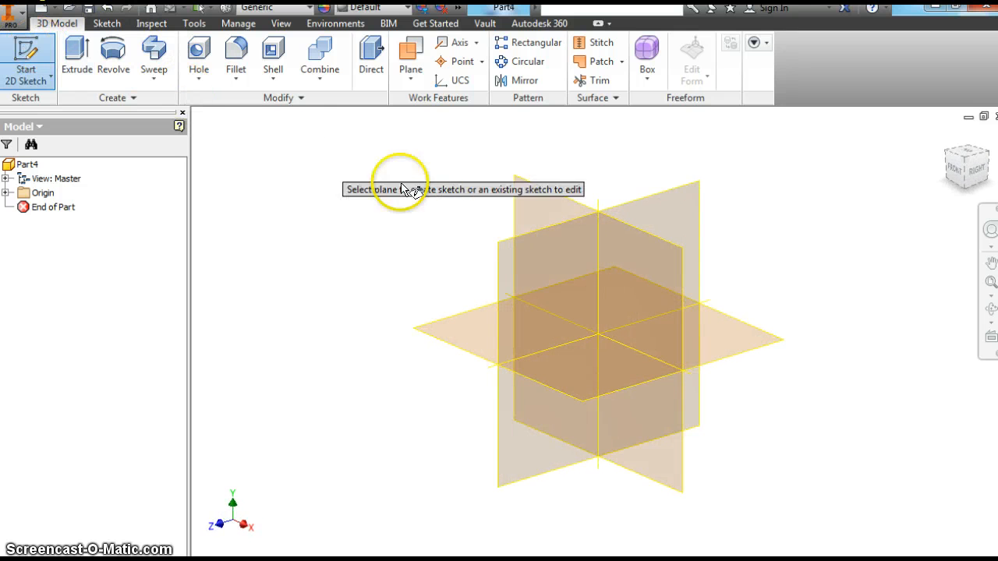
{"action": "left_click", "coordinate": [541, 211]}
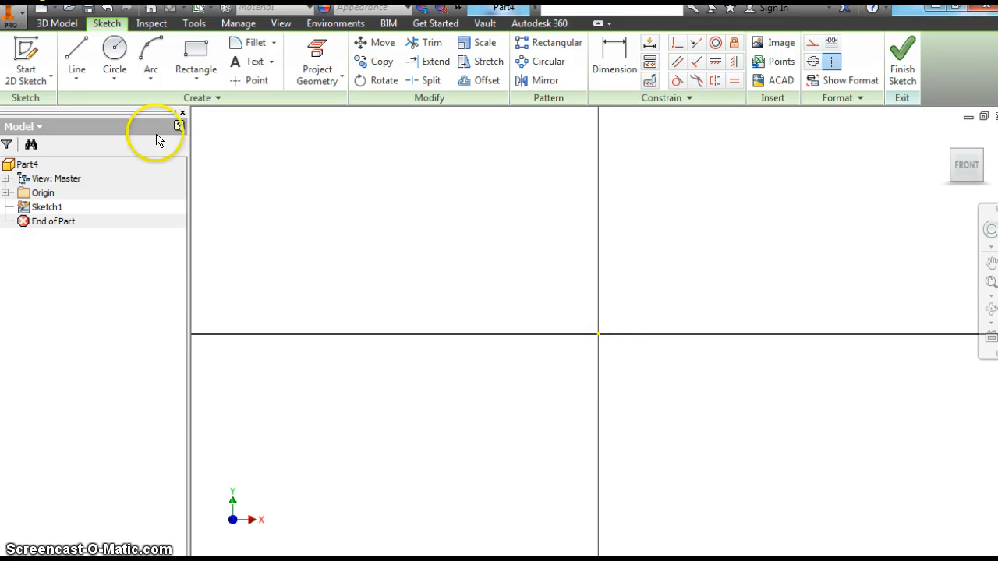
Sketch a vertical line about 0.39 in long upward from the origin.
{"action": "left_click", "coordinate": [76, 48]}
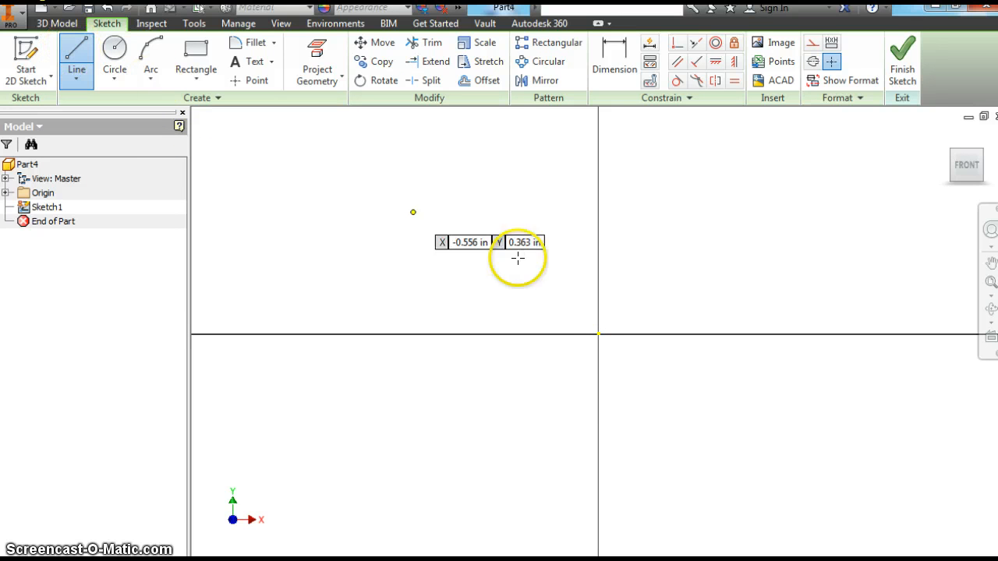
{"action": "left_click", "coordinate": [598, 335]}
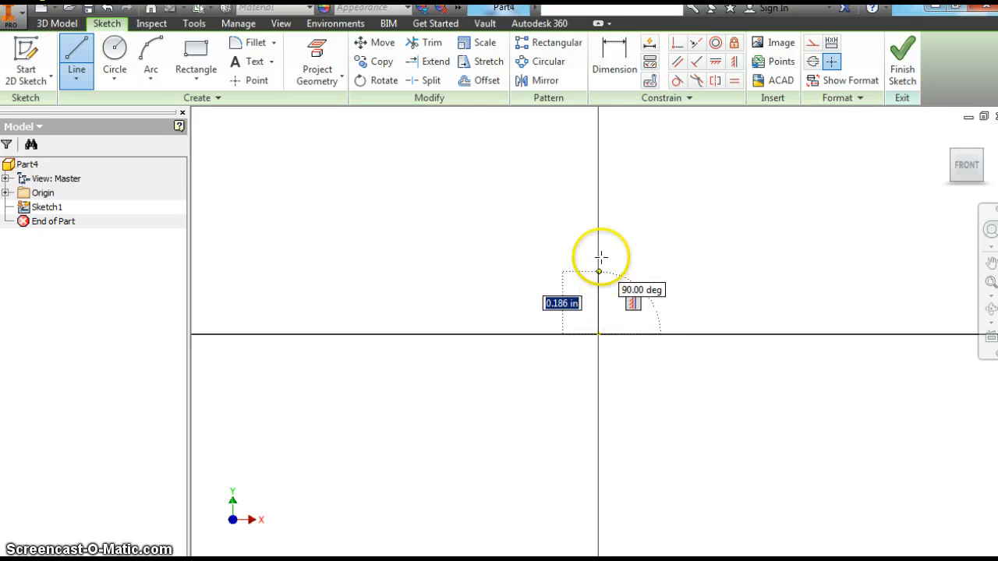
{"action": "left_click", "coordinate": [598, 202]}
{"action": "right_click", "coordinate": [663, 203]}
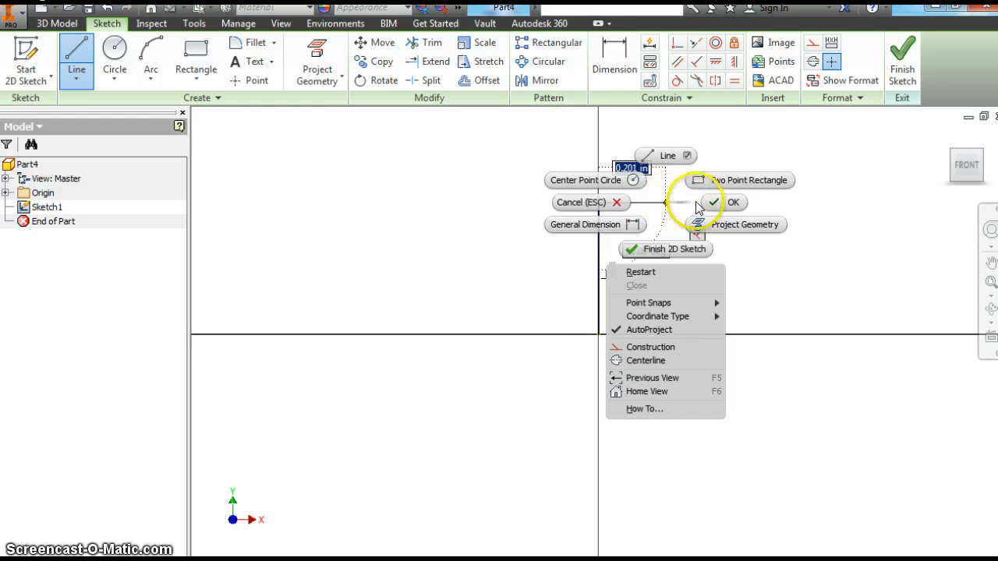
{"action": "left_click", "coordinate": [700, 201]}
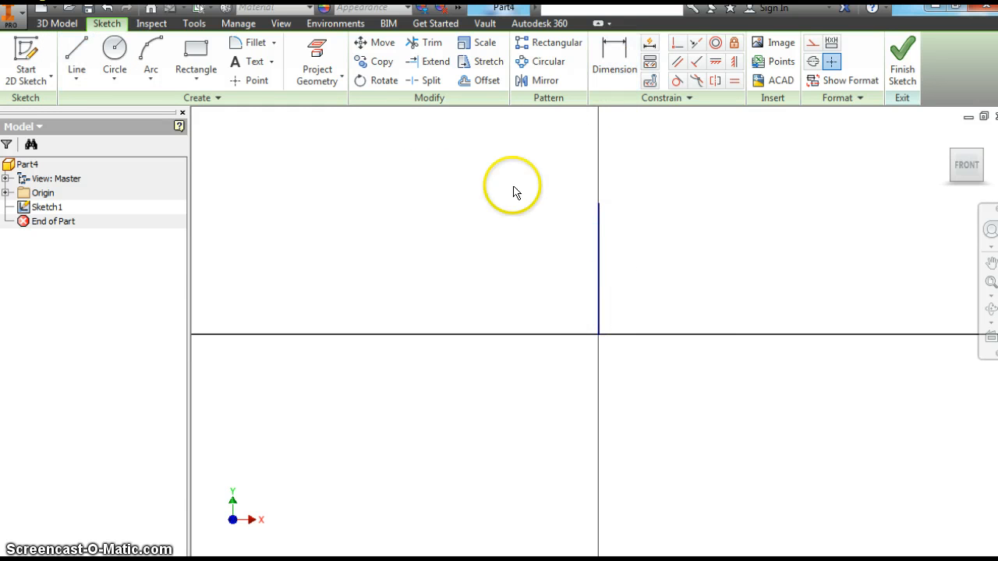
Sketch a horizontal line about 0.16 in long from the origin in the positive X direction.
{"action": "left_click", "coordinate": [75, 68]}
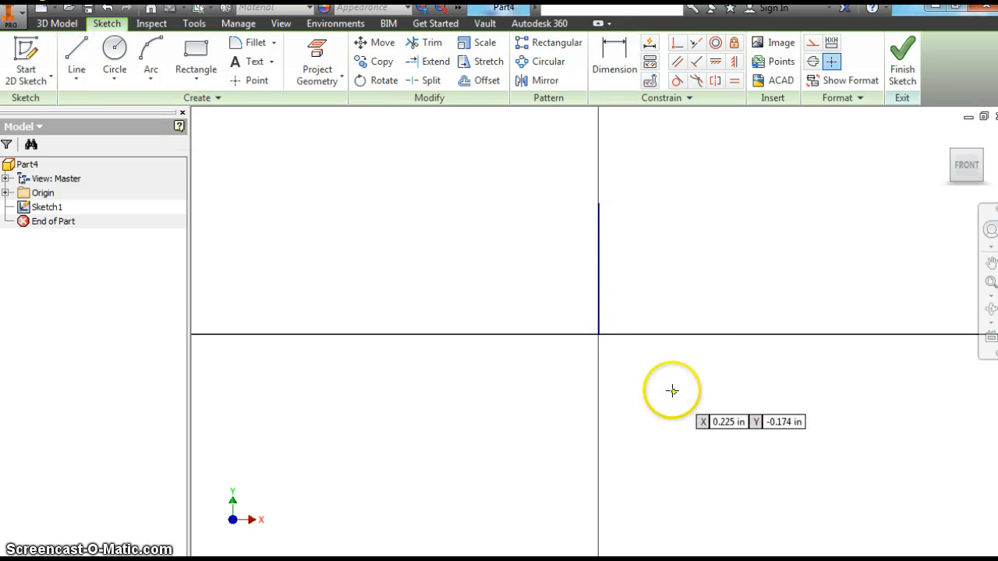
{"action": "left_click", "coordinate": [598, 334]}
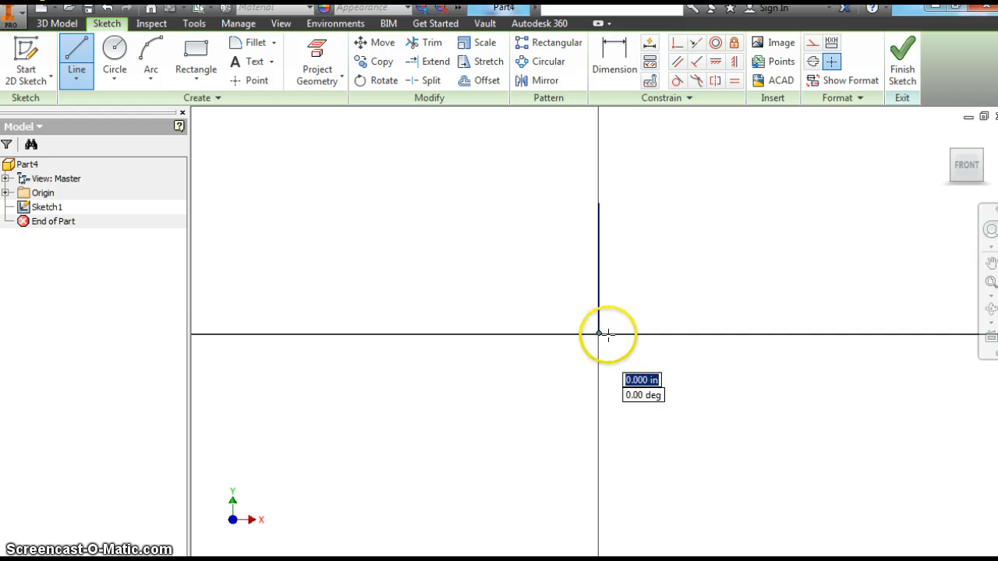
{"action": "left_click", "coordinate": [653, 335]}
{"action": "right_click", "coordinate": [671, 384]}
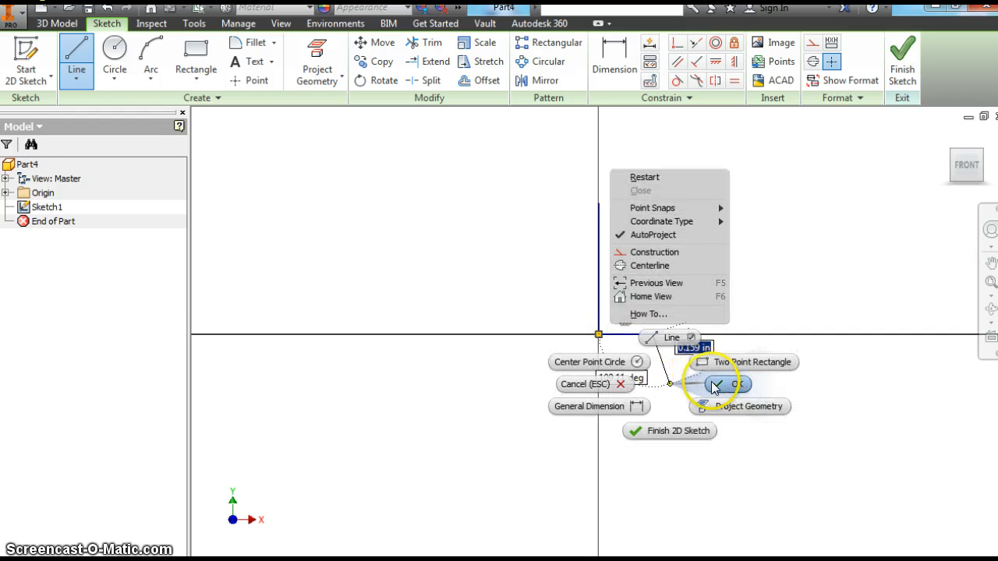
{"action": "left_click", "coordinate": [715, 385]}
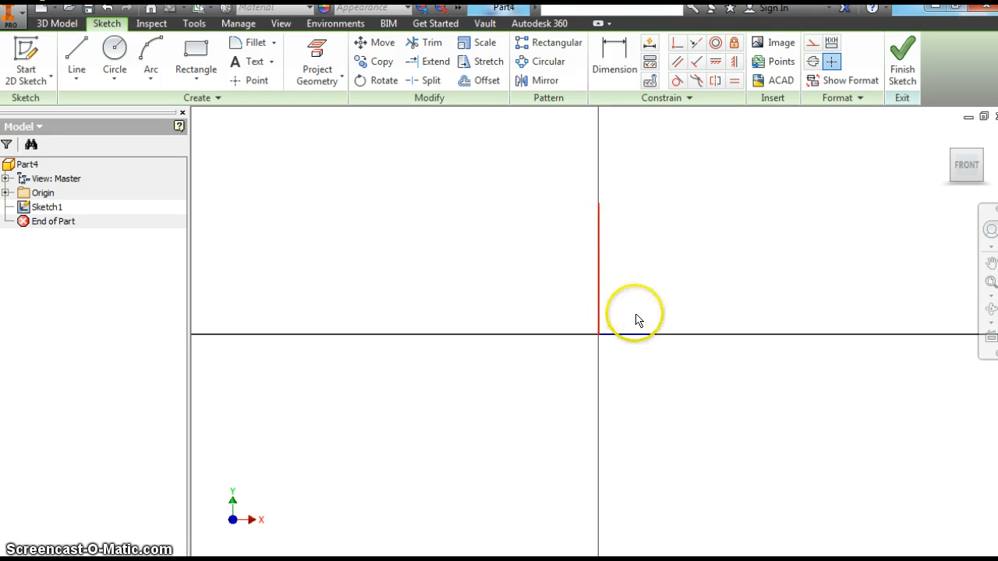
Dimension the vertical line's length as 1 in.
{"action": "key", "text": "d"}
{"action": "left_click", "coordinate": [598, 259]}
{"action": "left_click", "coordinate": [568, 259]}
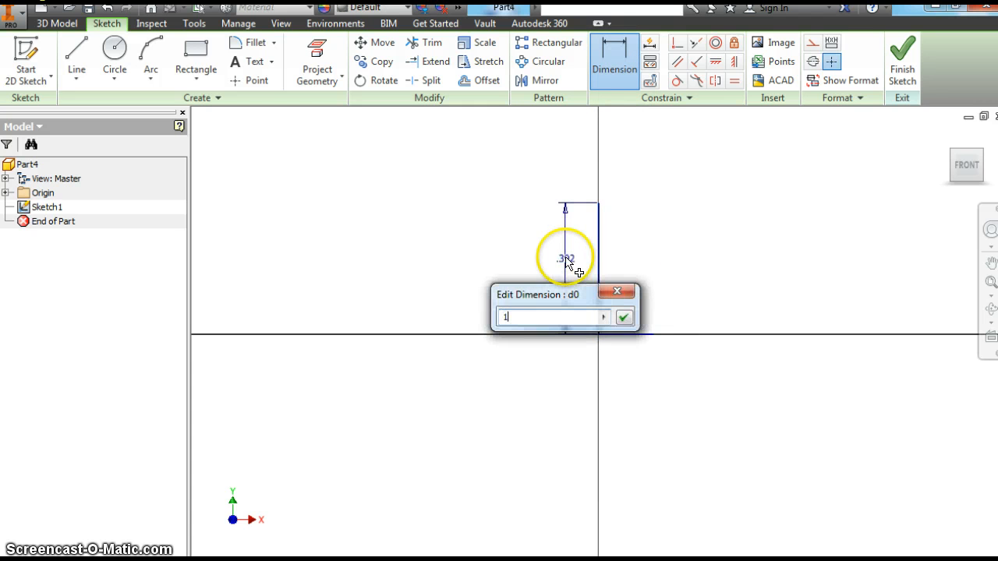
{"action": "left_click", "coordinate": [624, 318]}
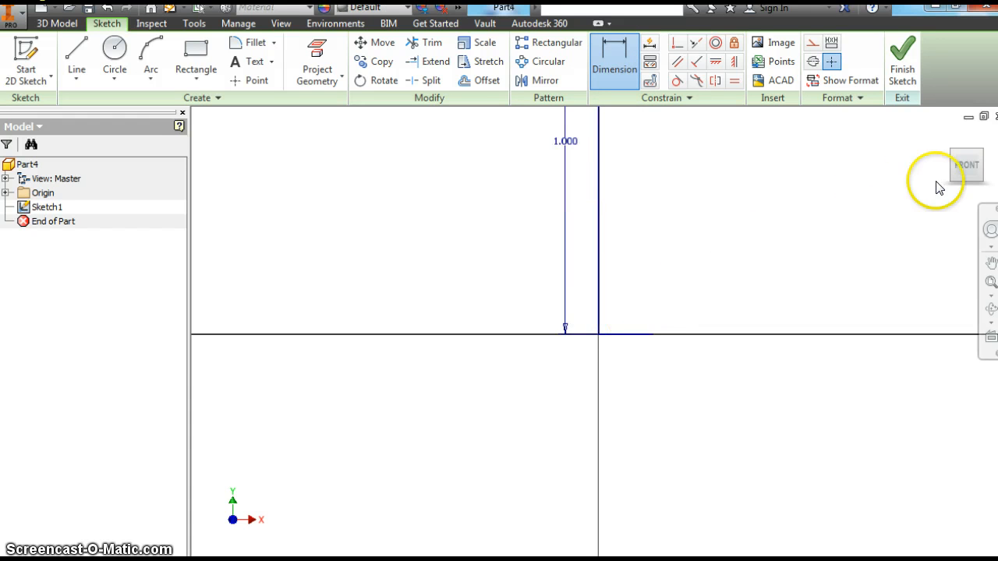
Dimension the horizontal base line's length as 0.25 in, placing the dimension below the line.
{"action": "left_click", "coordinate": [965, 165]}
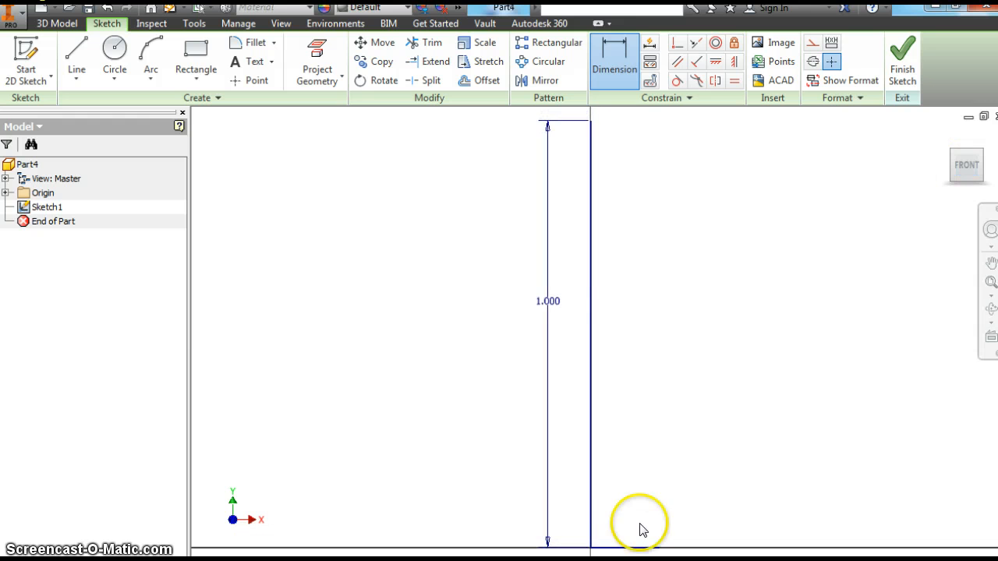
{"action": "left_click", "coordinate": [990, 264]}
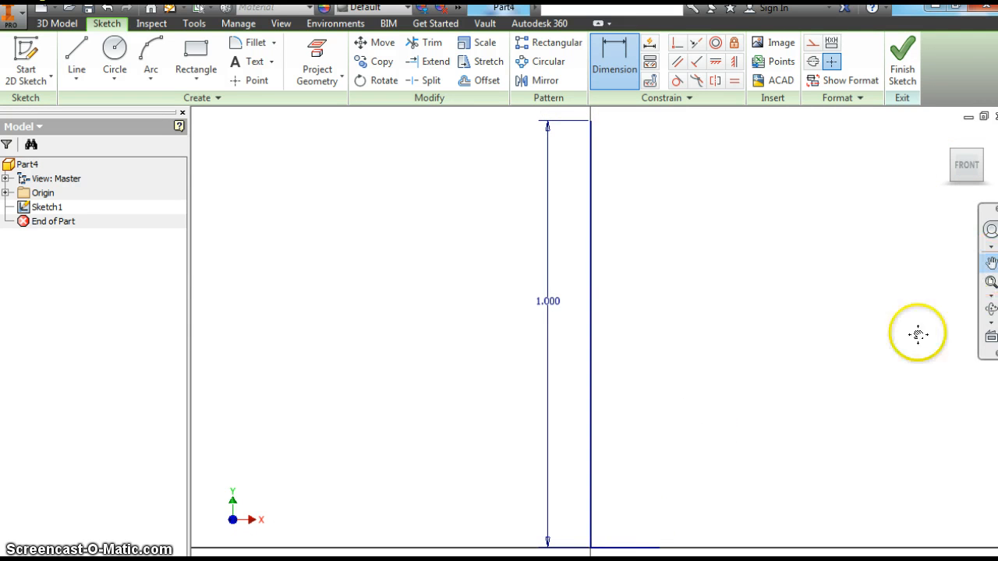
{"action": "mouse_move", "coordinate": [830, 399]}
{"action": "left_mouse_down"}
{"action": "mouse_move", "coordinate": [829, 330]}
{"action": "mouse_move", "coordinate": [808, 269]}
{"action": "left_mouse_up"}
{"action": "right_click", "coordinate": [791, 306]}
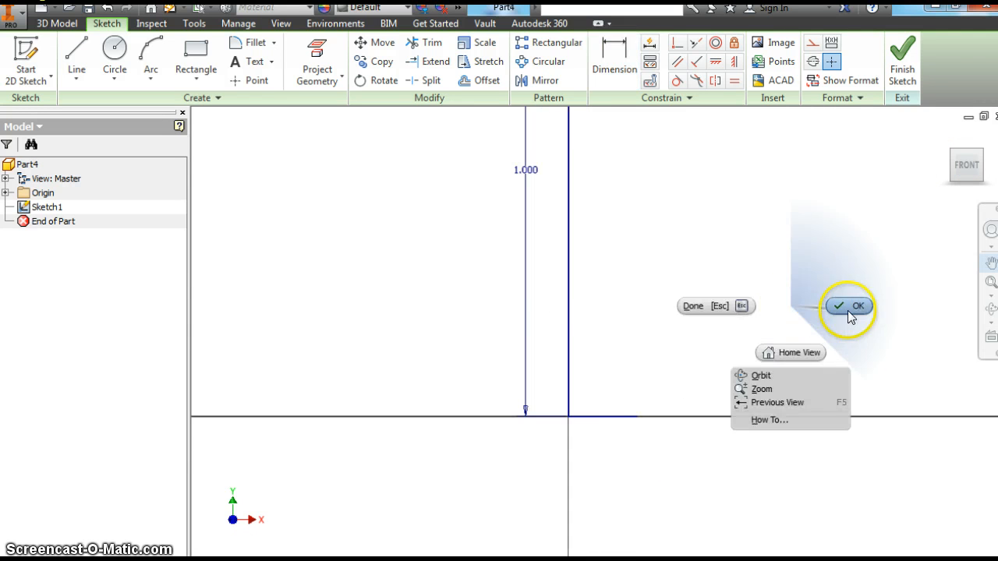
{"action": "left_click", "coordinate": [856, 307]}
{"action": "key", "text": "d"}
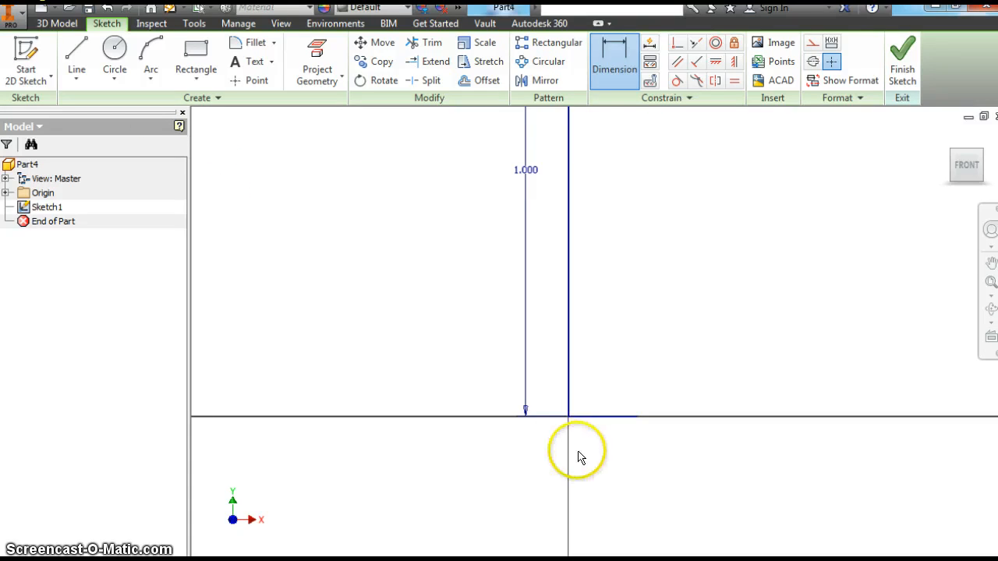
{"action": "left_click", "coordinate": [585, 421]}
{"action": "left_click", "coordinate": [598, 446]}
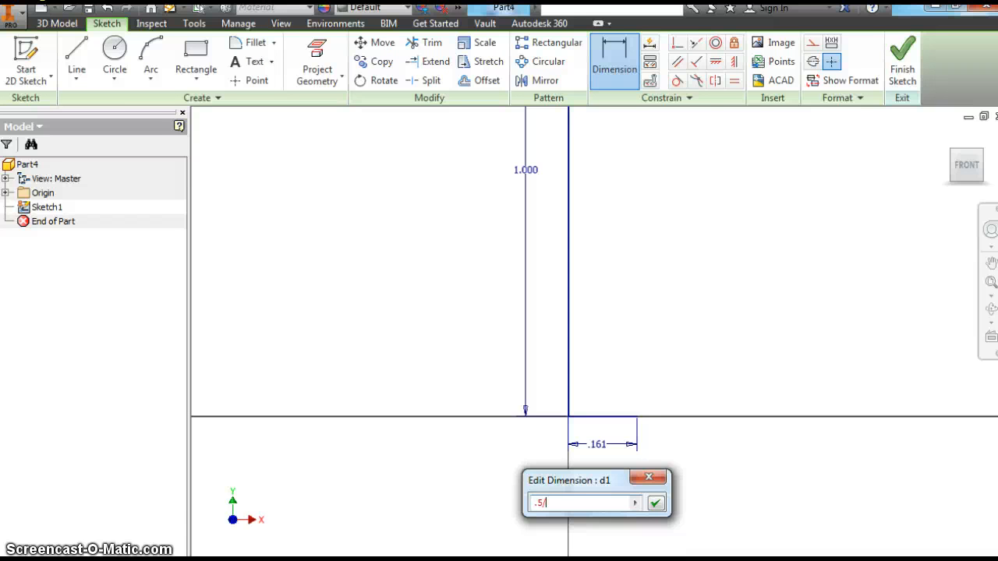
{"action": "left_click", "coordinate": [655, 503]}
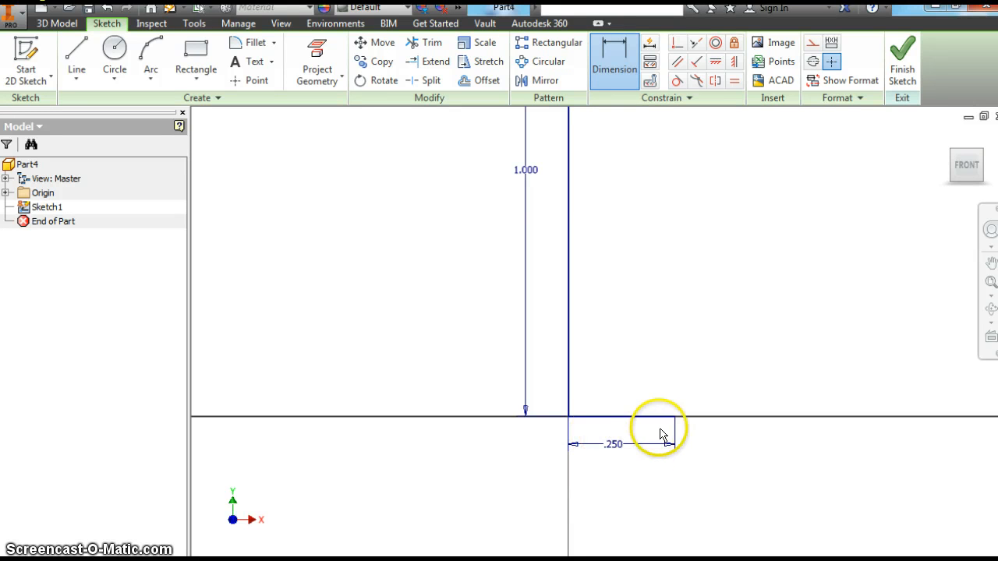
Sketch a second vertical line about 0.93 in long upward from the base line's free end.
{"action": "left_click", "coordinate": [964, 172]}
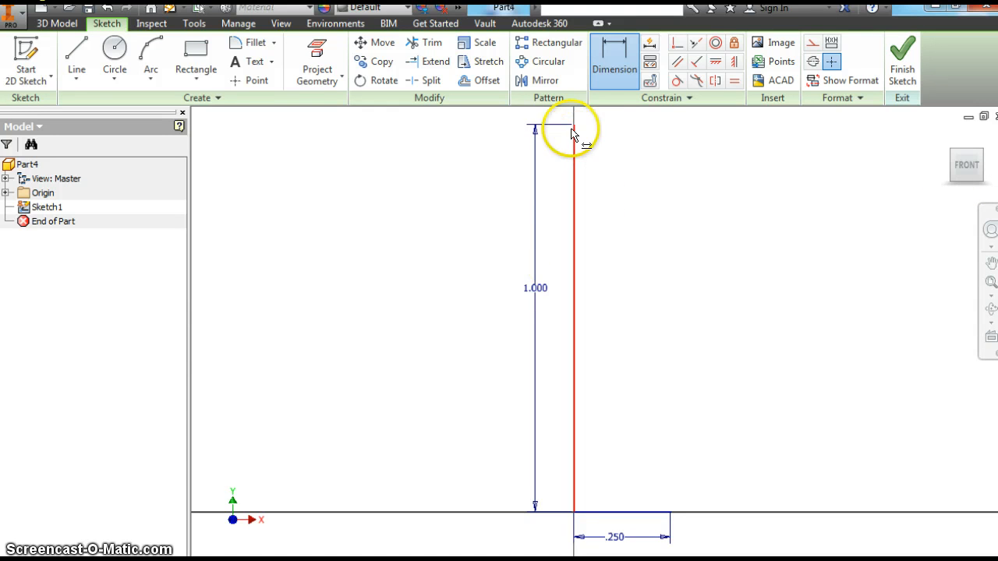
{"action": "left_click", "coordinate": [76, 51]}
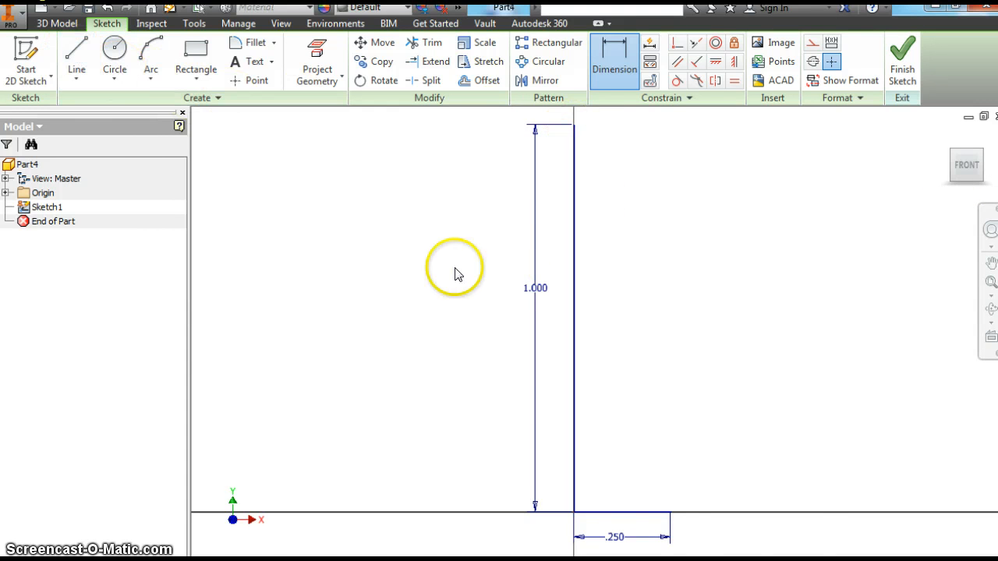
{"action": "left_click", "coordinate": [670, 513]}
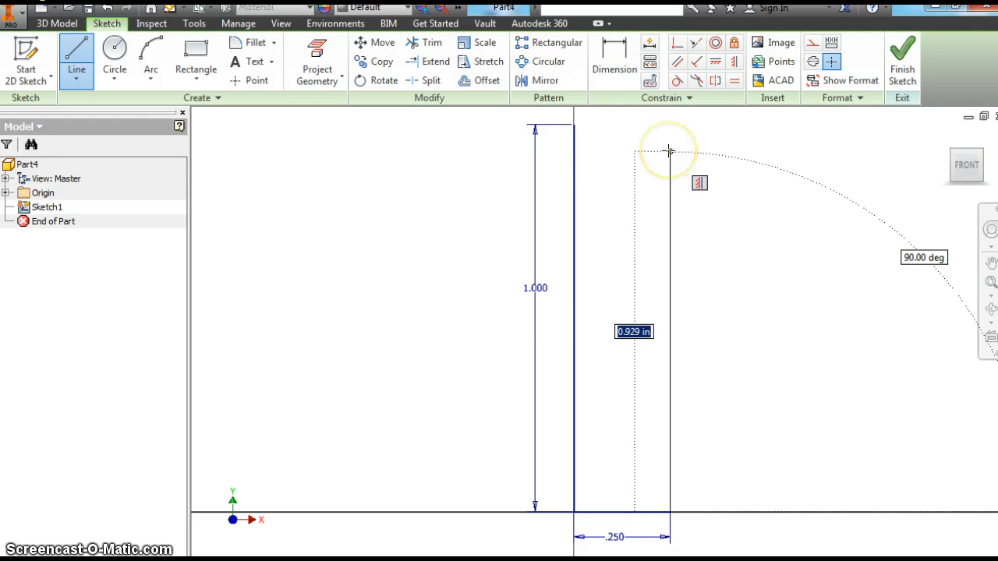
{"action": "left_click", "coordinate": [670, 152]}
{"action": "right_click", "coordinate": [772, 179]}
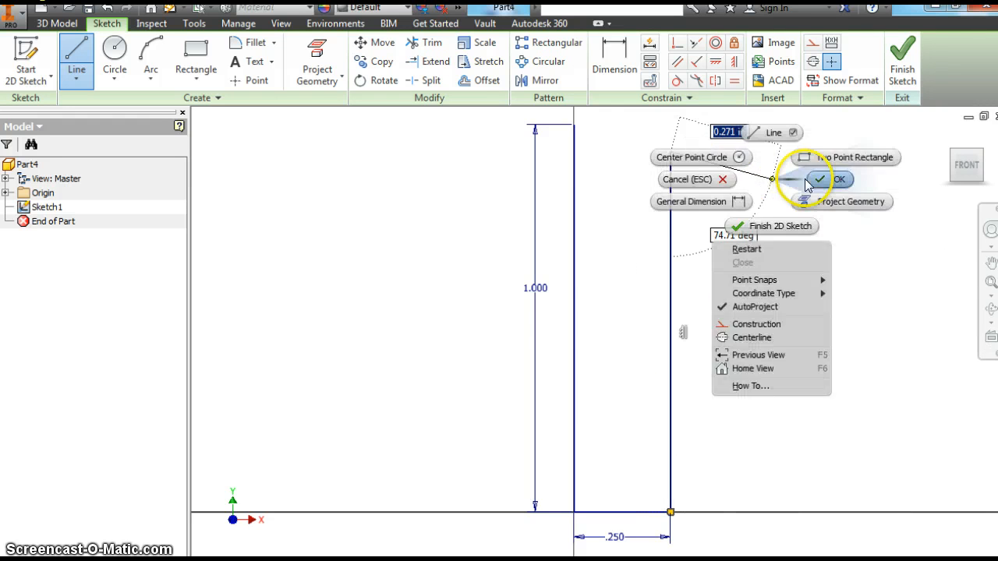
{"action": "left_click", "coordinate": [820, 181]}
Dimension the second vertical line's length as 0.65 in.
{"action": "left_click", "coordinate": [612, 54]}
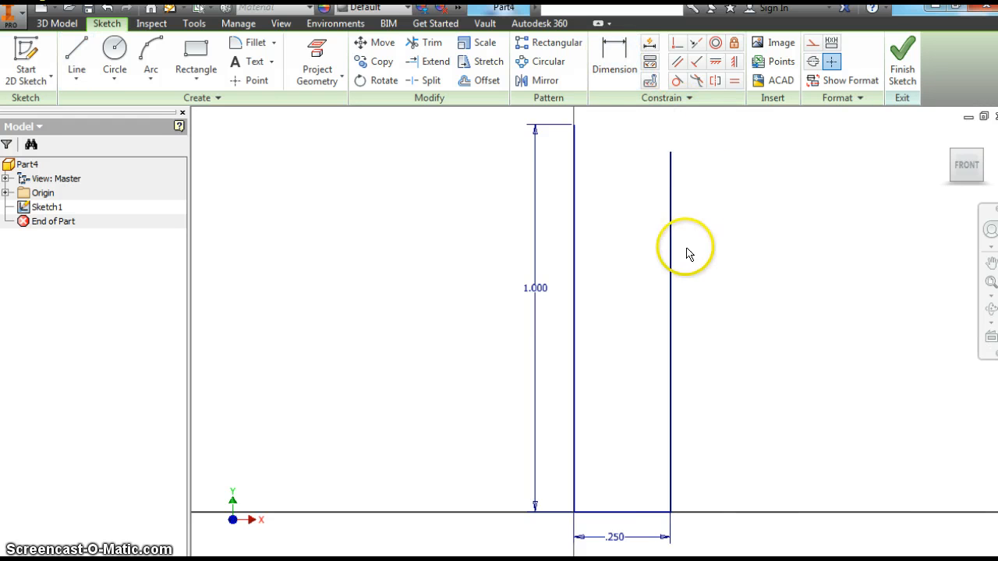
{"action": "left_click", "coordinate": [675, 277]}
{"action": "left_click", "coordinate": [720, 283]}
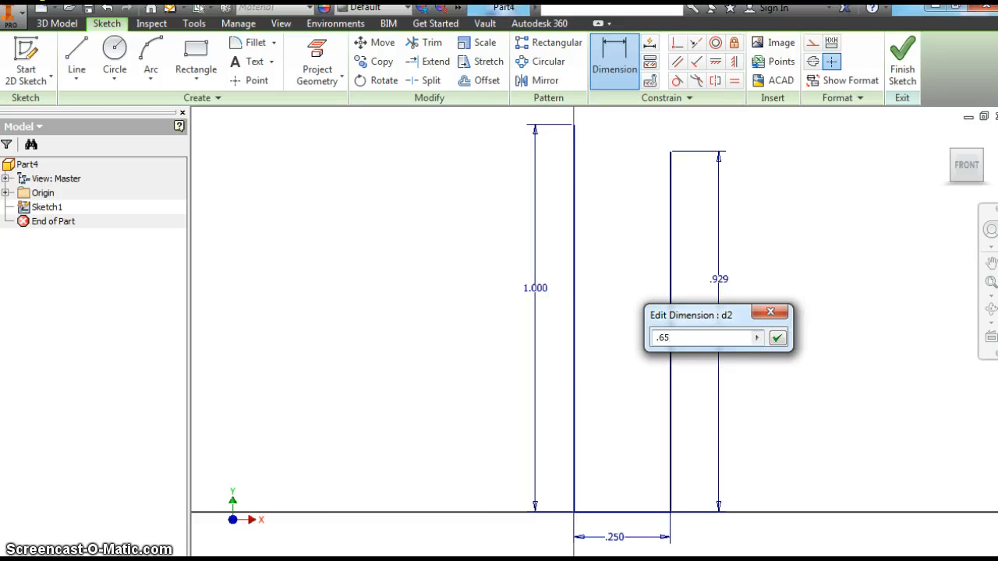
{"action": "left_click", "coordinate": [776, 337]}
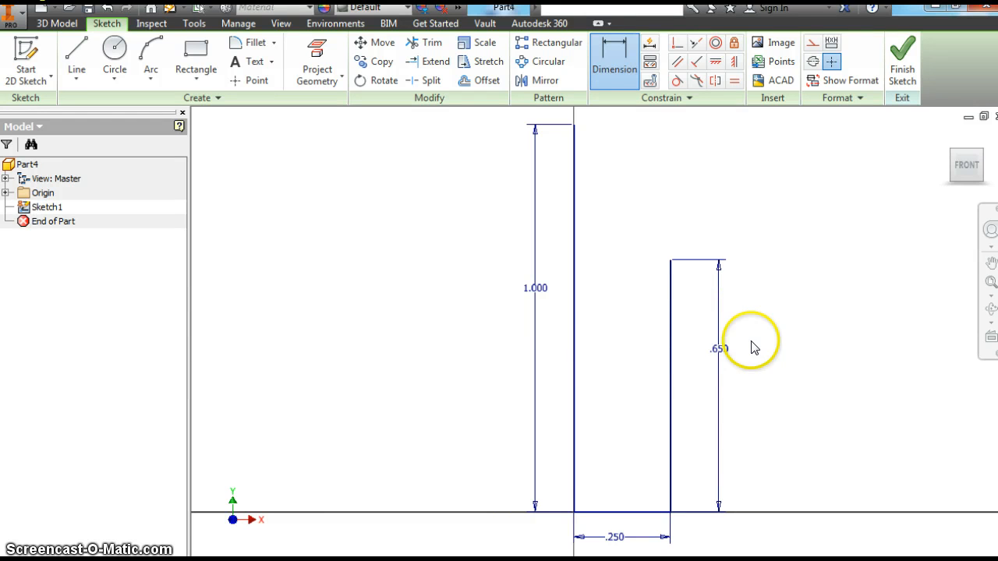
Set the second vertical line's length to 0.75 in.
{"action": "double_click", "coordinate": [721, 349]}
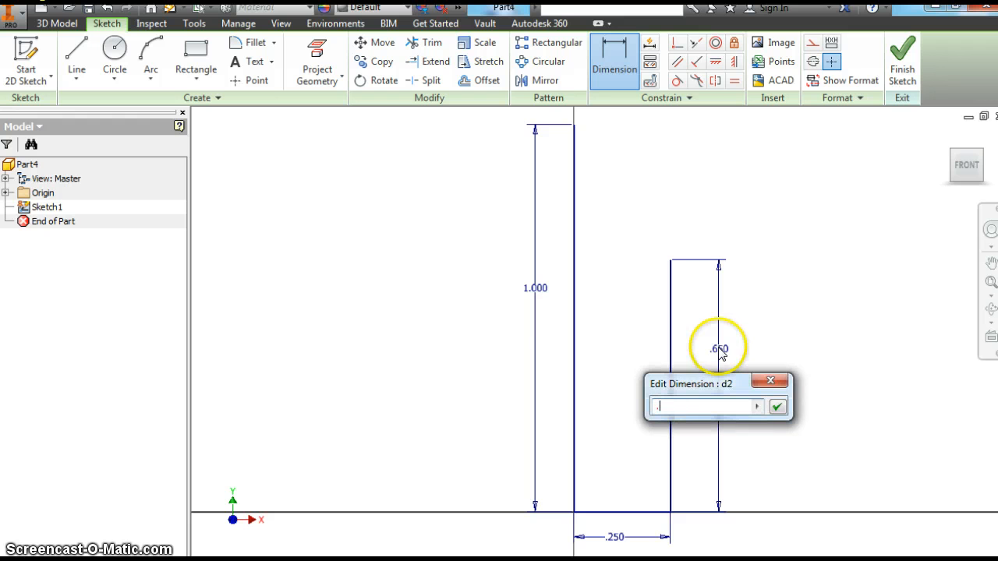
{"action": "left_click", "coordinate": [778, 408]}
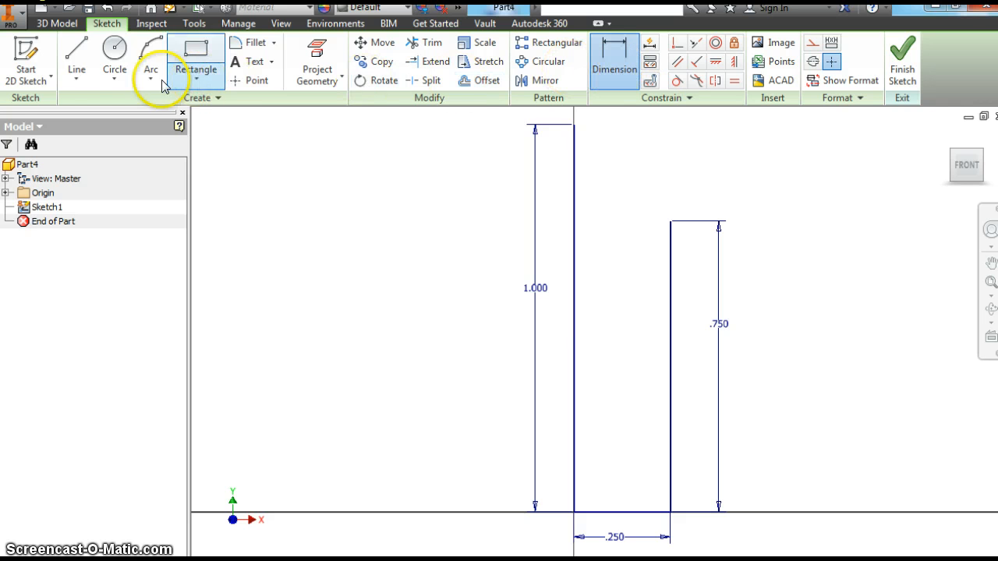
Sketch a horizontal line about 0.35 in long outward from the upper end of the 0.75 in vertical line.
{"action": "left_click", "coordinate": [77, 52]}
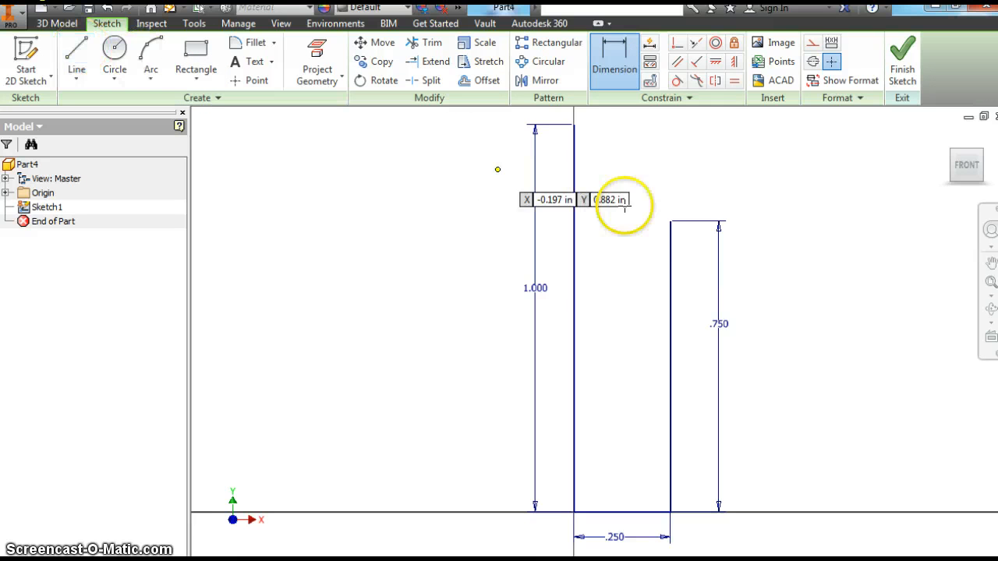
{"action": "key", "text": "l"}
{"action": "left_click", "coordinate": [672, 222]}
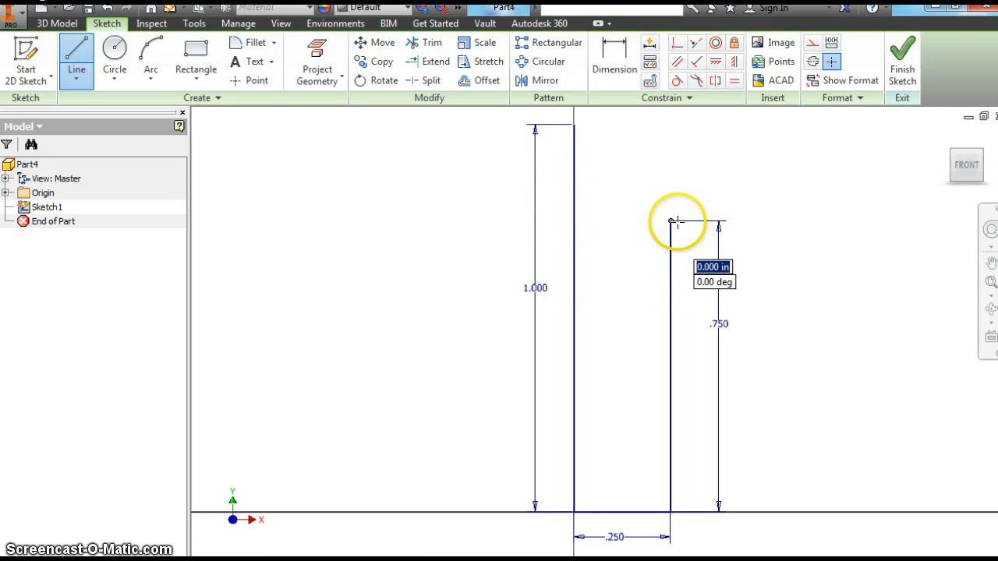
{"action": "left_click", "coordinate": [801, 222]}
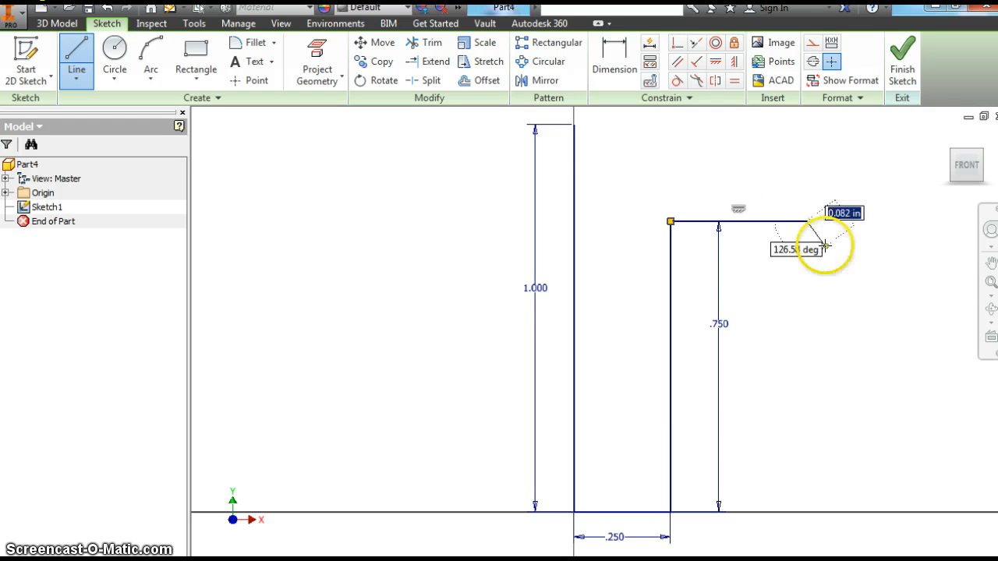
{"action": "right_click", "coordinate": [856, 252]}
{"action": "left_click", "coordinate": [858, 248]}
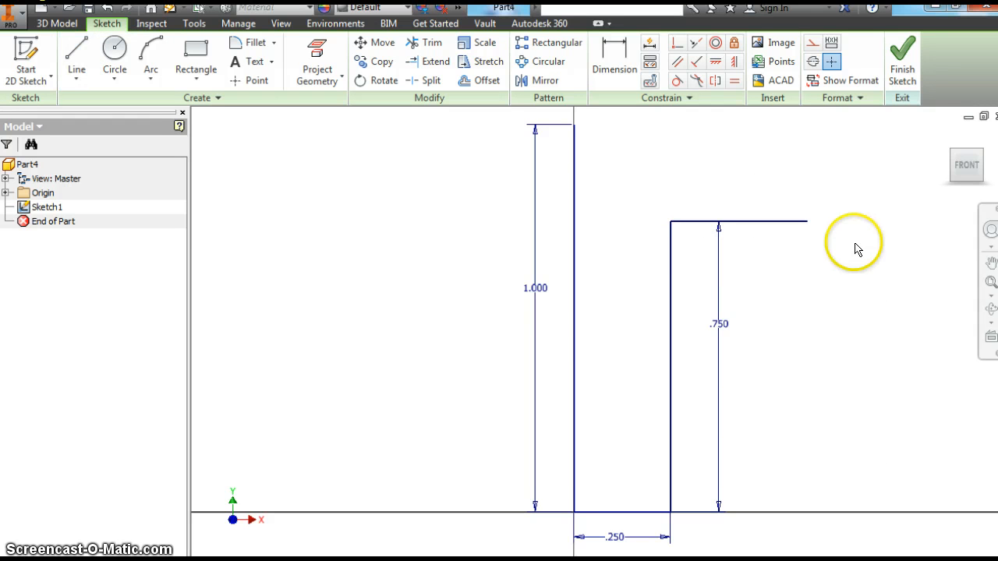
Dimension the new horizontal line's length as 0.4 in, placing the dimension below the line.
{"action": "left_click", "coordinate": [610, 56]}
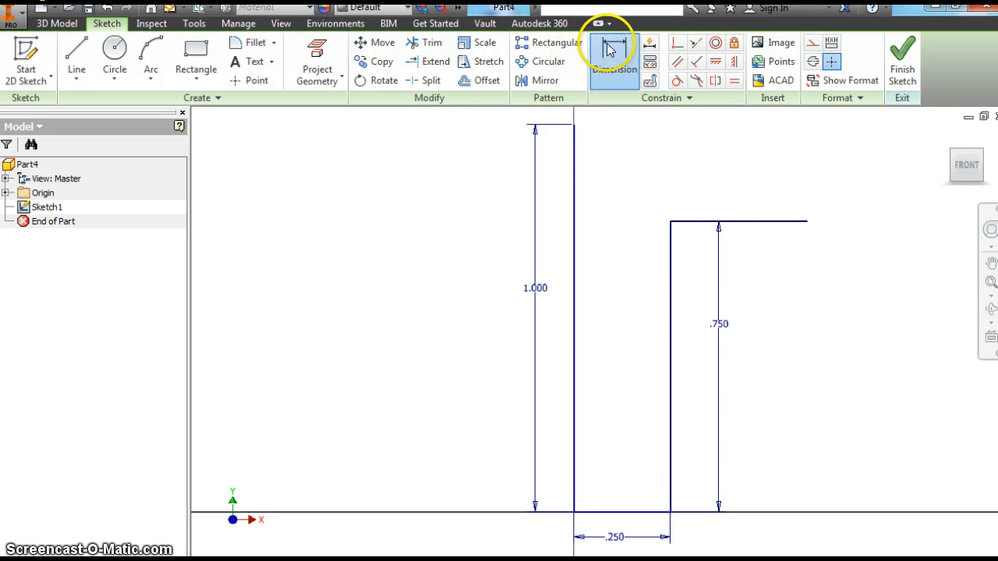
{"action": "left_click", "coordinate": [733, 222]}
{"action": "left_click", "coordinate": [738, 246]}
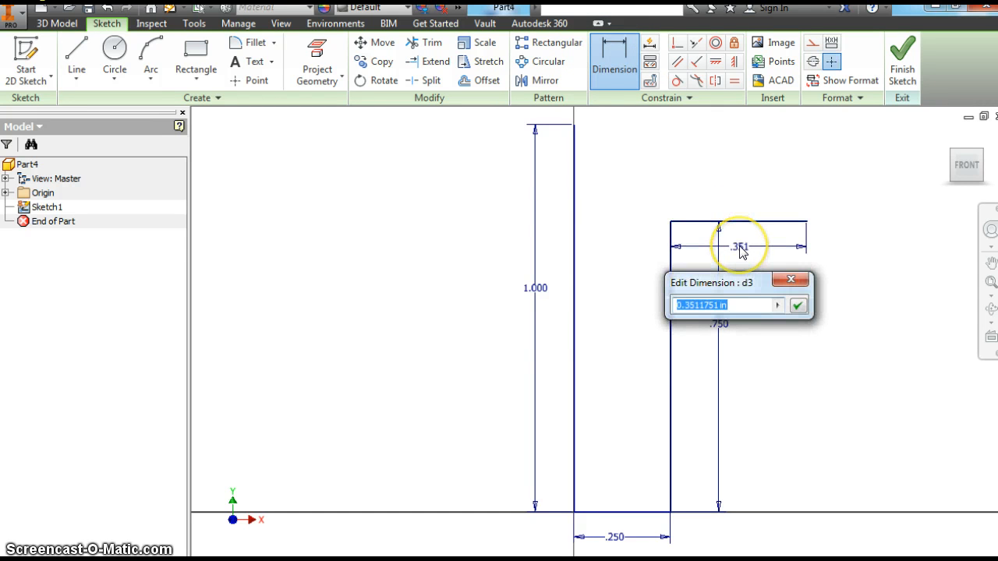
{"action": "type", "text": ".4"}
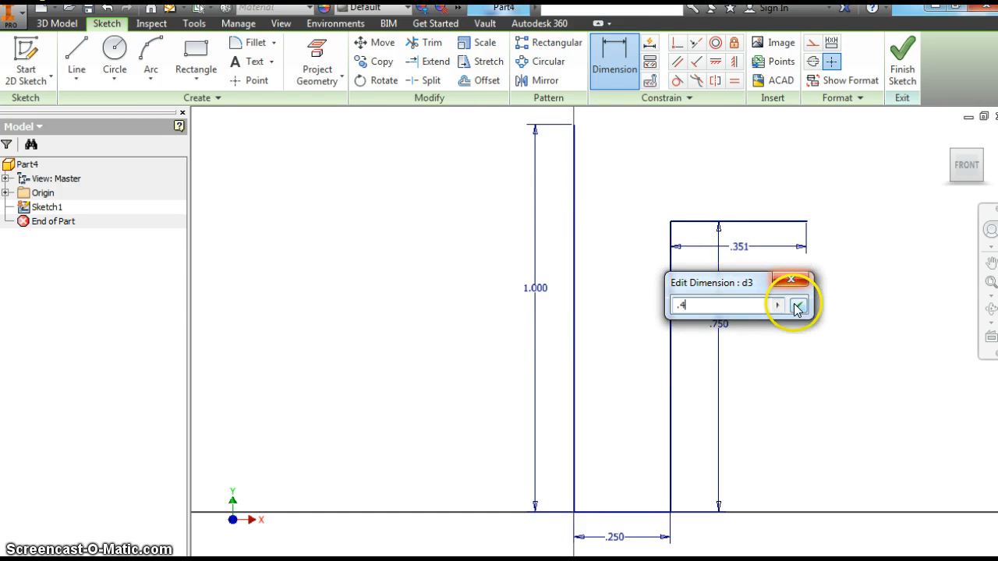
{"action": "left_click", "coordinate": [797, 305]}
{"action": "left_click", "coordinate": [964, 168]}
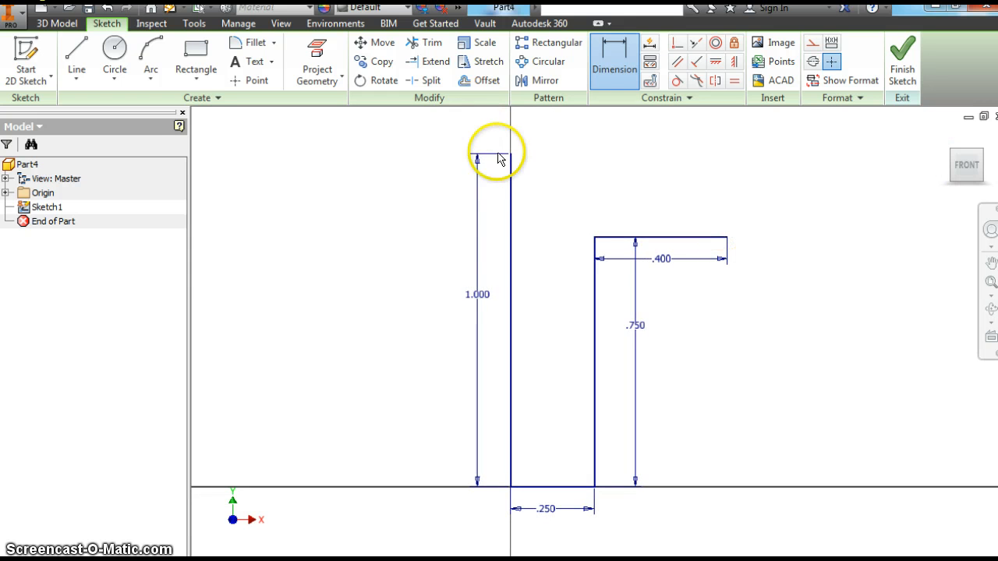
Close the profile with a three-point arc from the top of the 1 in line to the 0.4 in line's free end, radius about 1.32 in.
{"action": "left_click", "coordinate": [151, 79]}
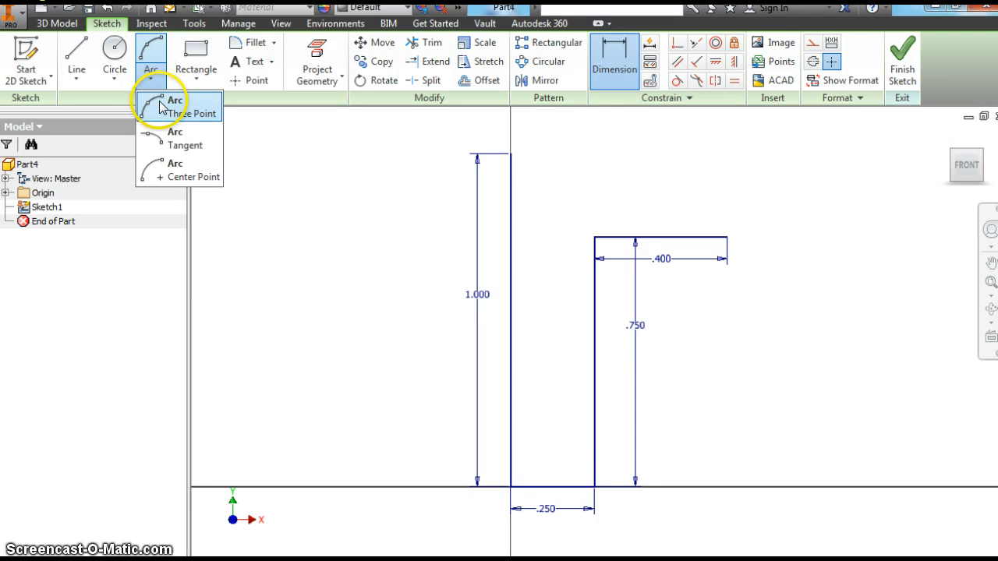
{"action": "left_click", "coordinate": [160, 107]}
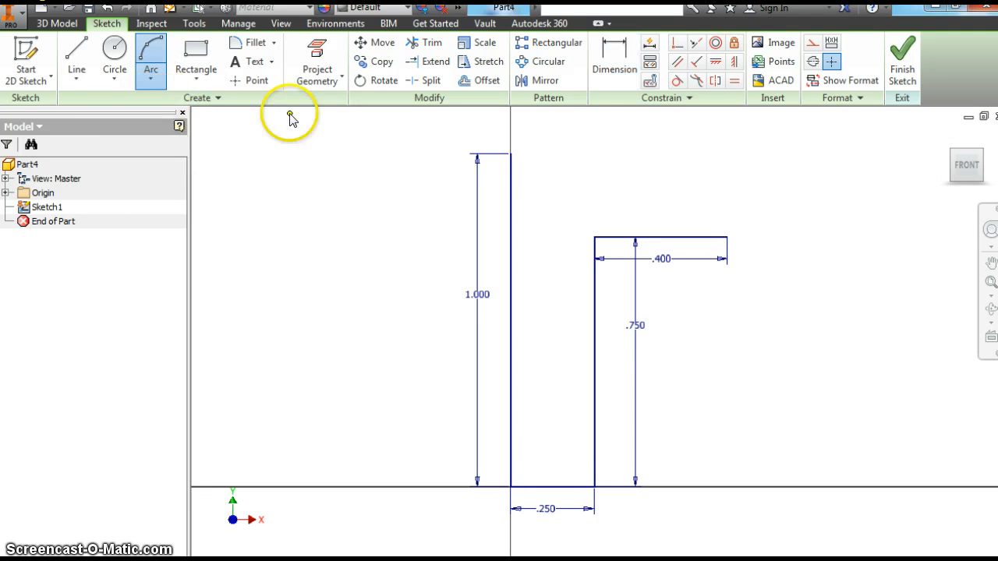
{"action": "left_click", "coordinate": [510, 153]}
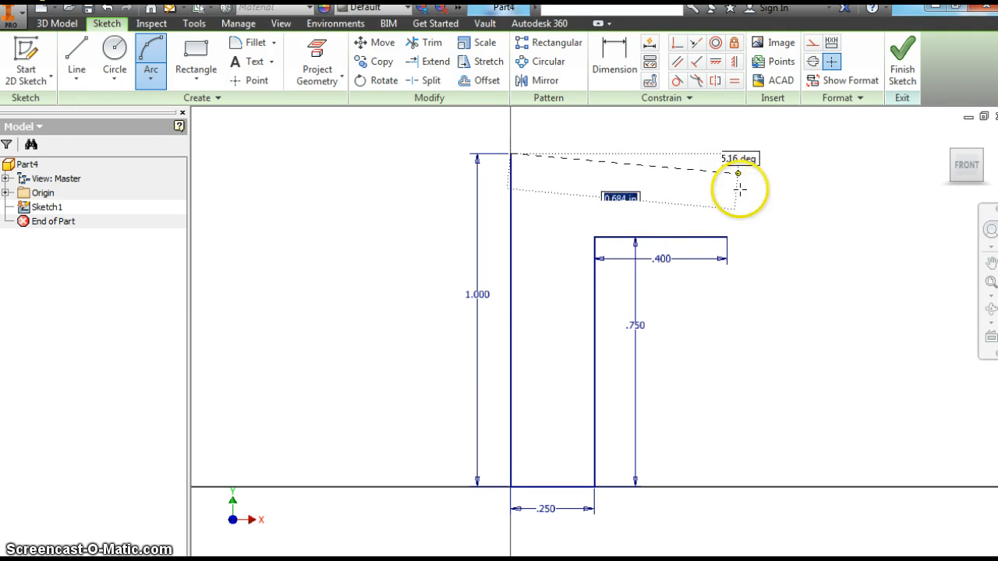
{"action": "left_click", "coordinate": [727, 236]}
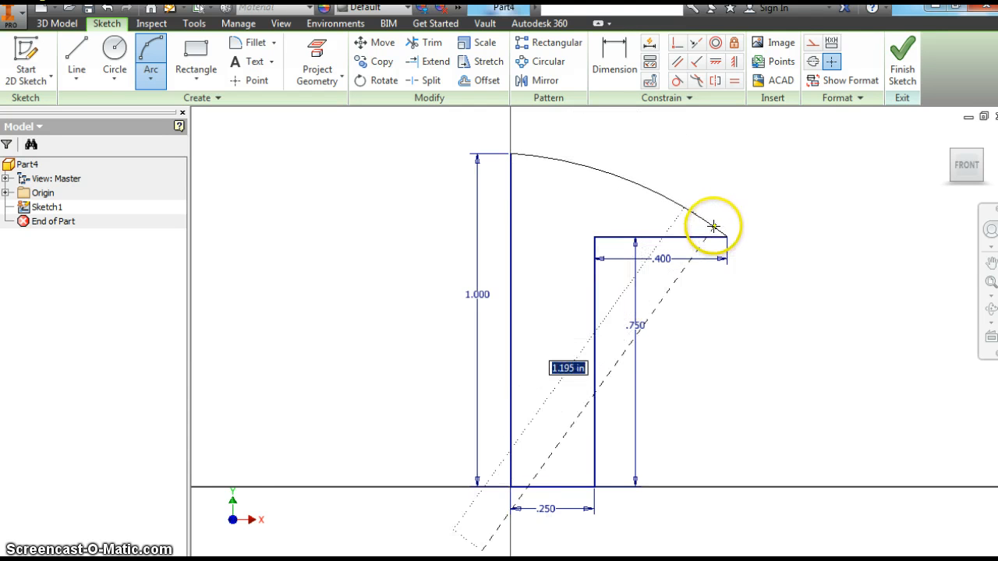
{"action": "left_click", "coordinate": [713, 226]}
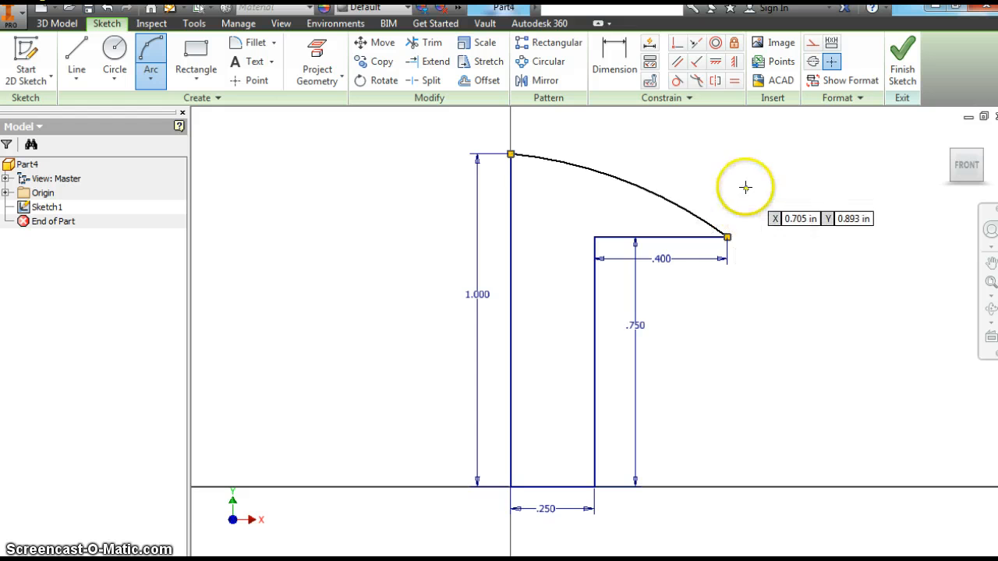
{"action": "right_click_drag", "start_coordinate": [746, 188], "coordinate": [788, 192]}
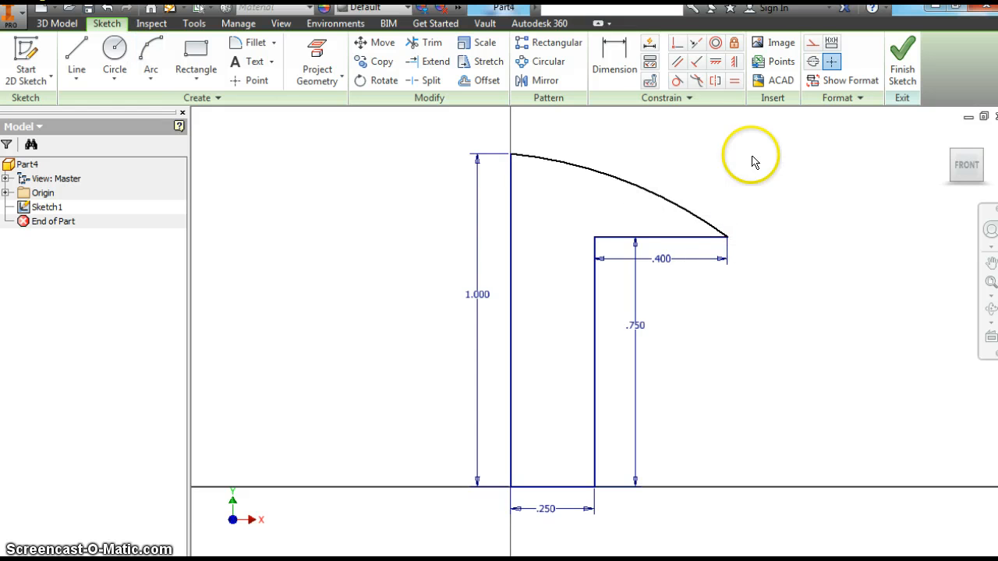
Add a radius dimension to the arc, placed above it, without entering a new value.
{"action": "left_click", "coordinate": [614, 59]}
{"action": "left_click", "coordinate": [610, 171]}
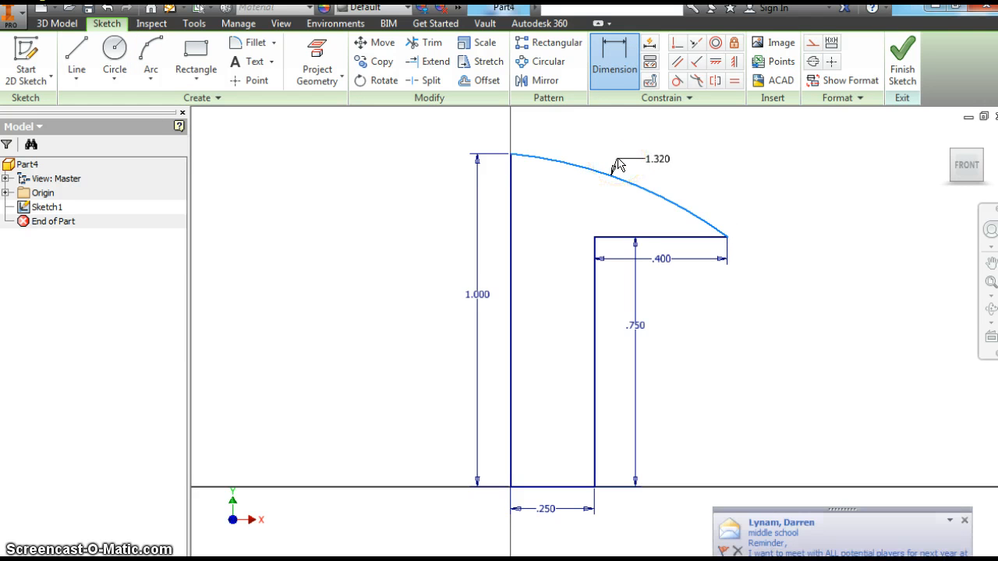
{"action": "left_click", "coordinate": [628, 158]}
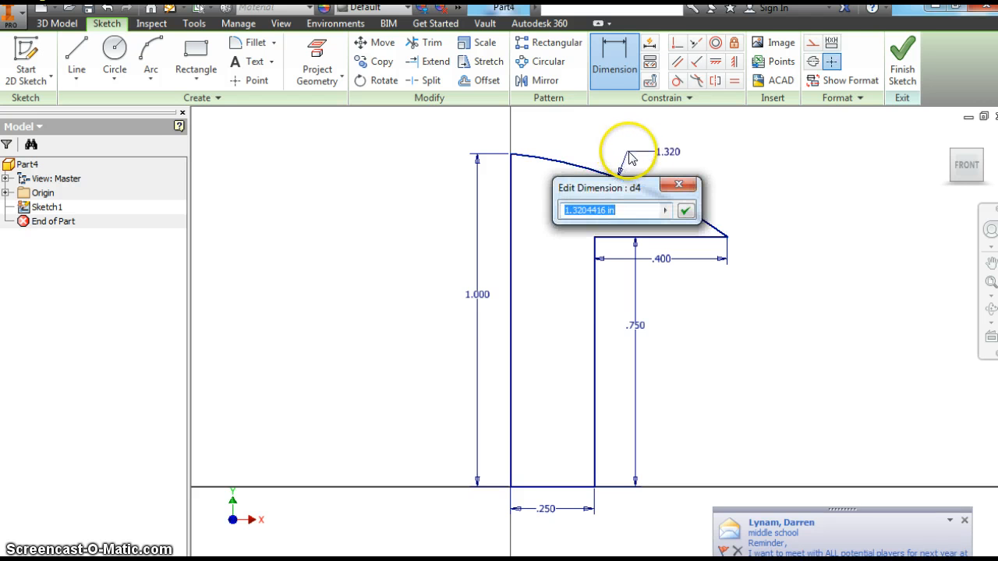
{"action": "left_click", "coordinate": [677, 188]}
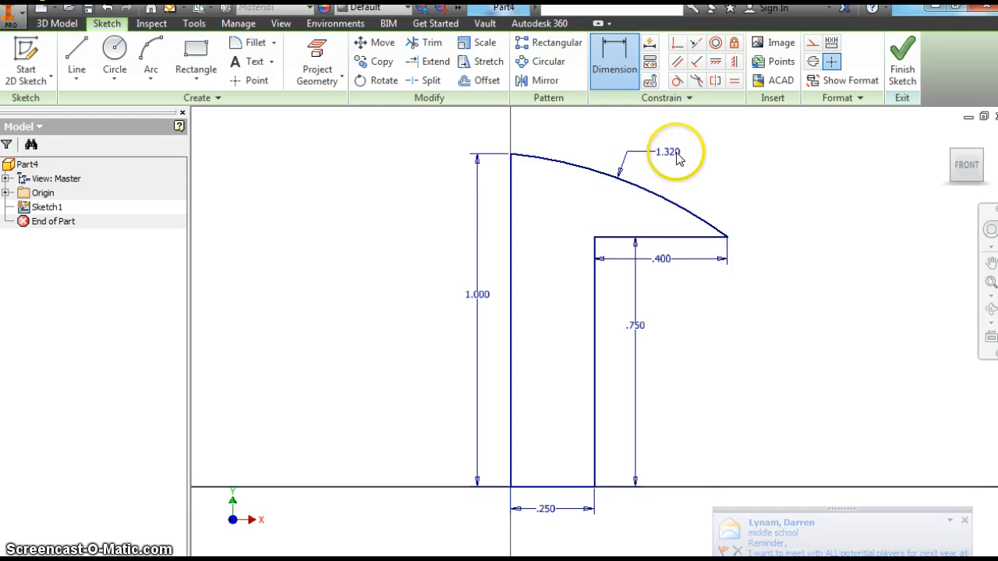
Delete the arc's radius dimension.
{"action": "right_click", "coordinate": [663, 151]}
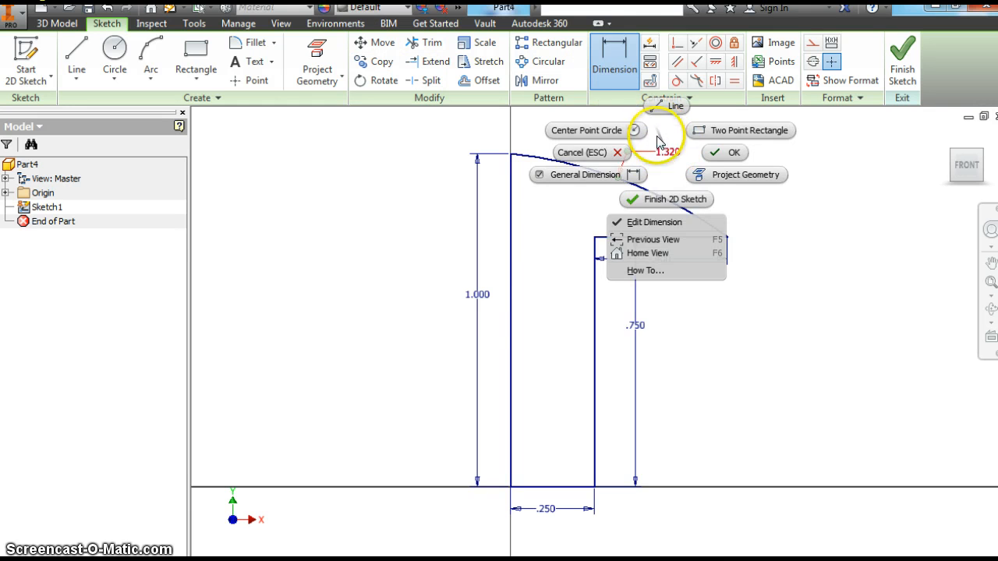
{"action": "left_click", "coordinate": [582, 152]}
{"action": "right_click", "coordinate": [669, 153]}
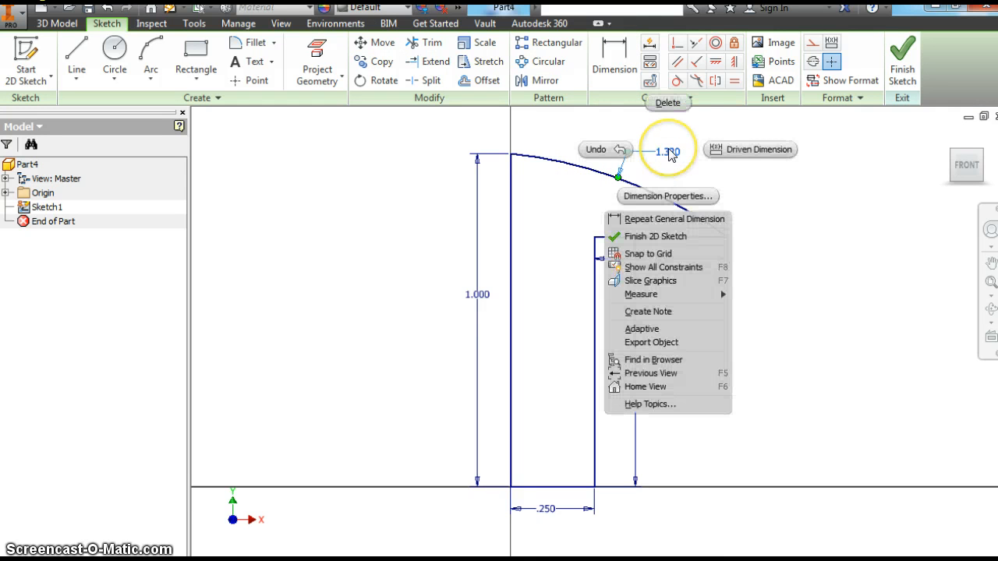
{"action": "left_click", "coordinate": [667, 102]}
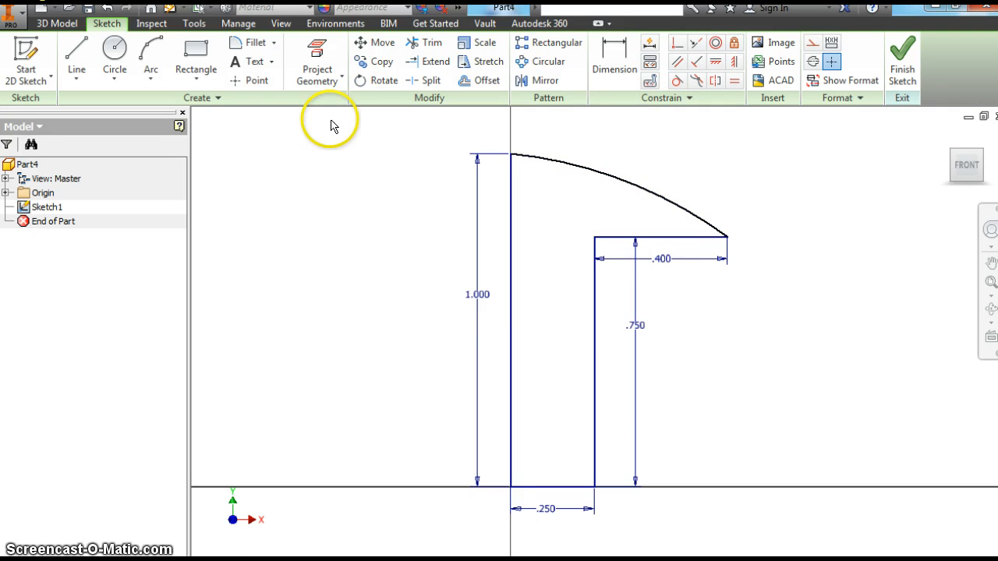
{"action": "left_click", "coordinate": [602, 56]}
{"action": "left_click", "coordinate": [584, 166]}
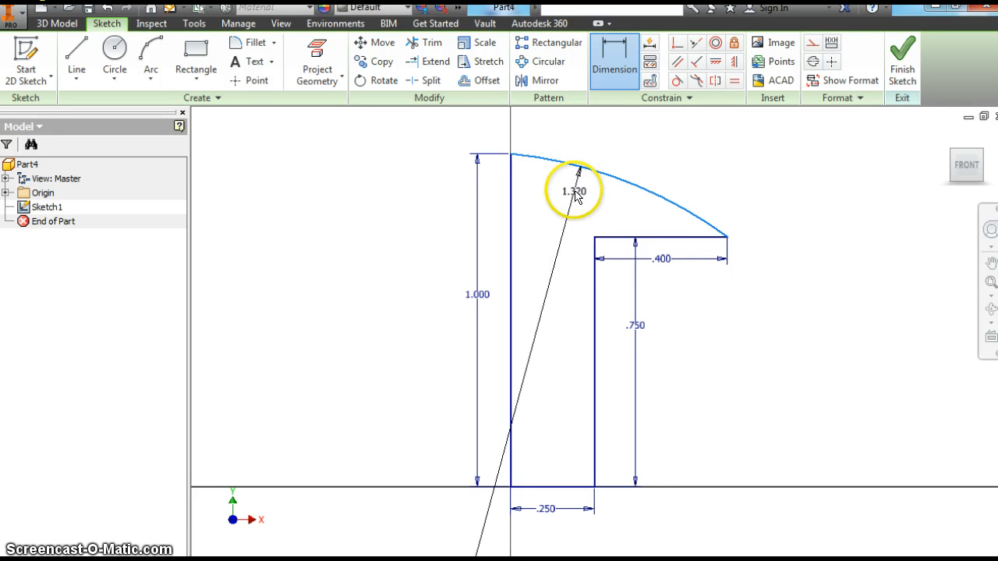
{"action": "right_click", "coordinate": [594, 190]}
{"action": "key", "text": "Escape"}
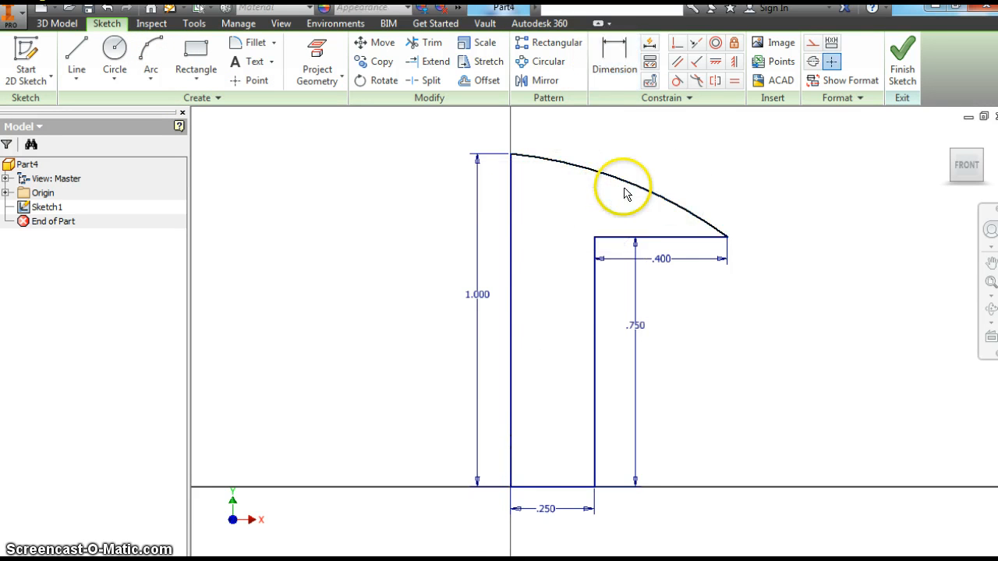
{"action": "left_click", "coordinate": [614, 78]}
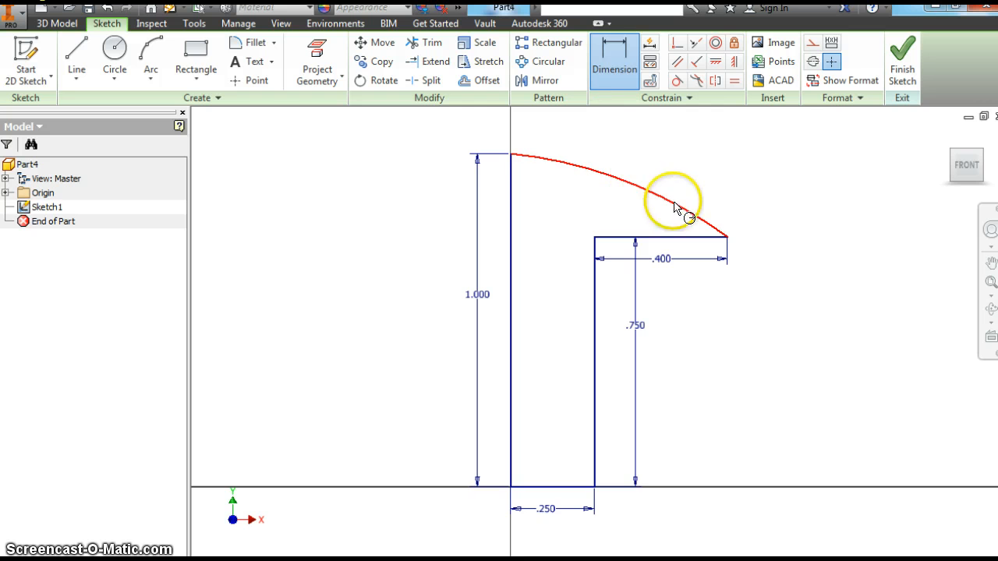
{"action": "left_click", "coordinate": [696, 238]}
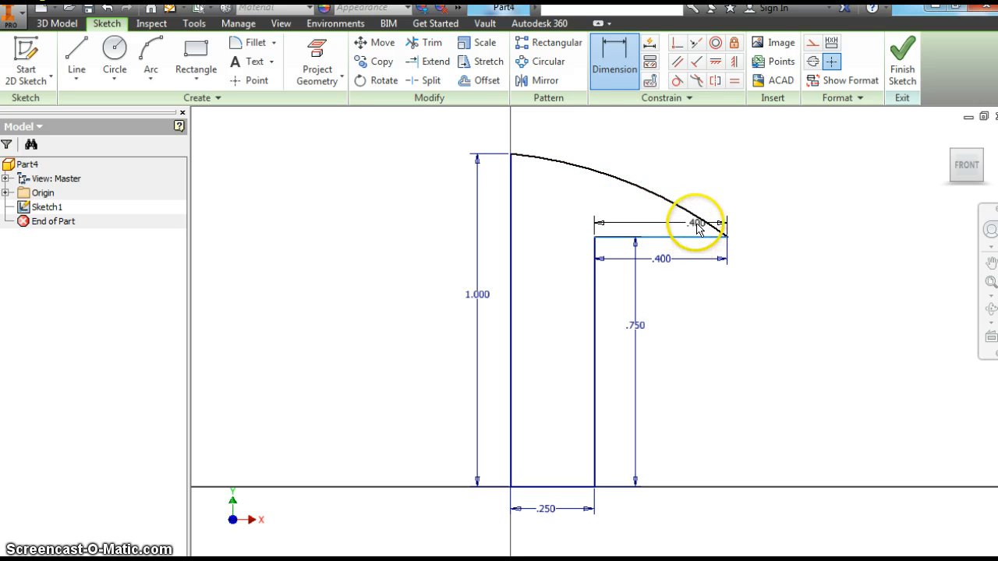
{"action": "left_click", "coordinate": [700, 226]}
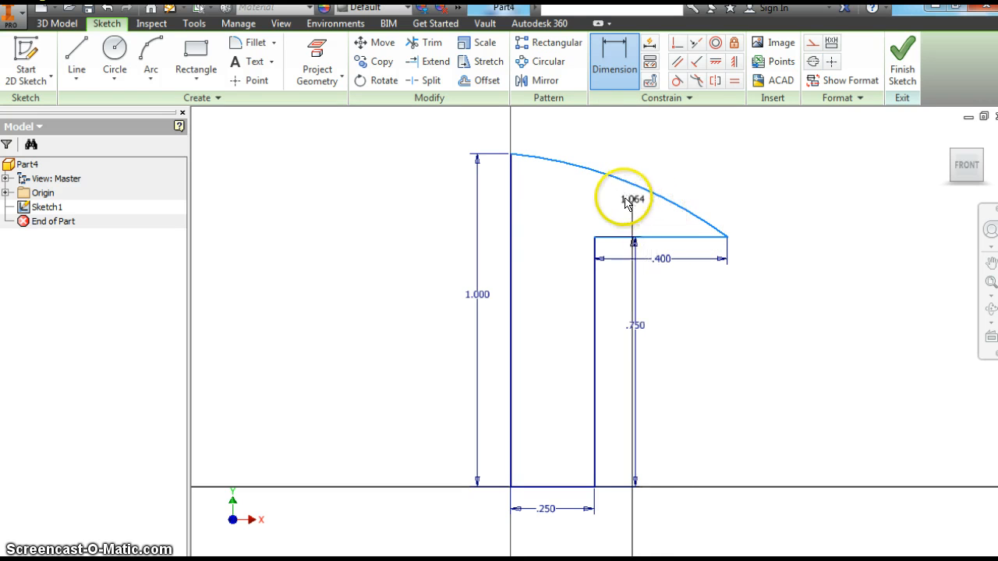
{"action": "right_click", "coordinate": [768, 218]}
{"action": "left_click", "coordinate": [813, 216]}
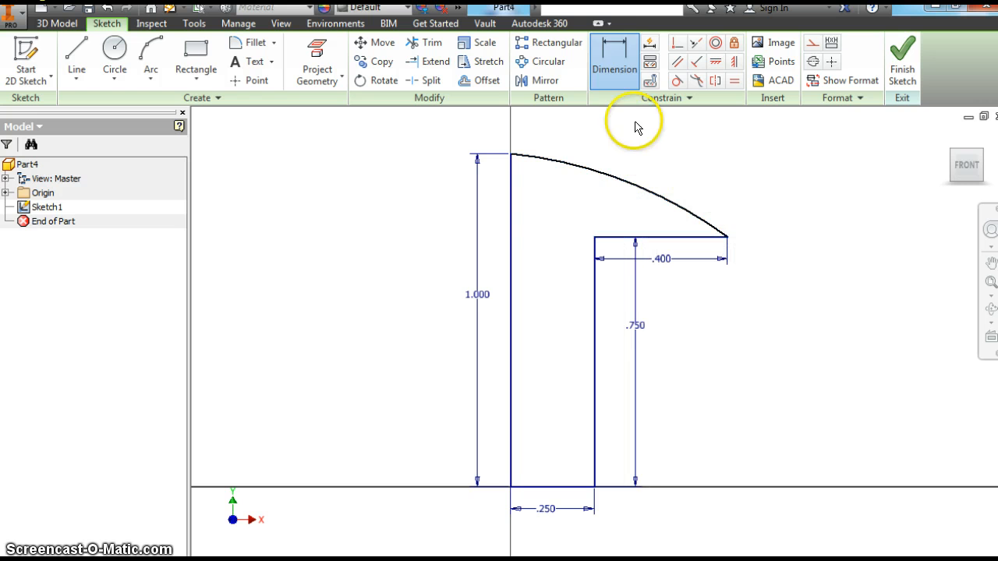
{"action": "left_click", "coordinate": [575, 168]}
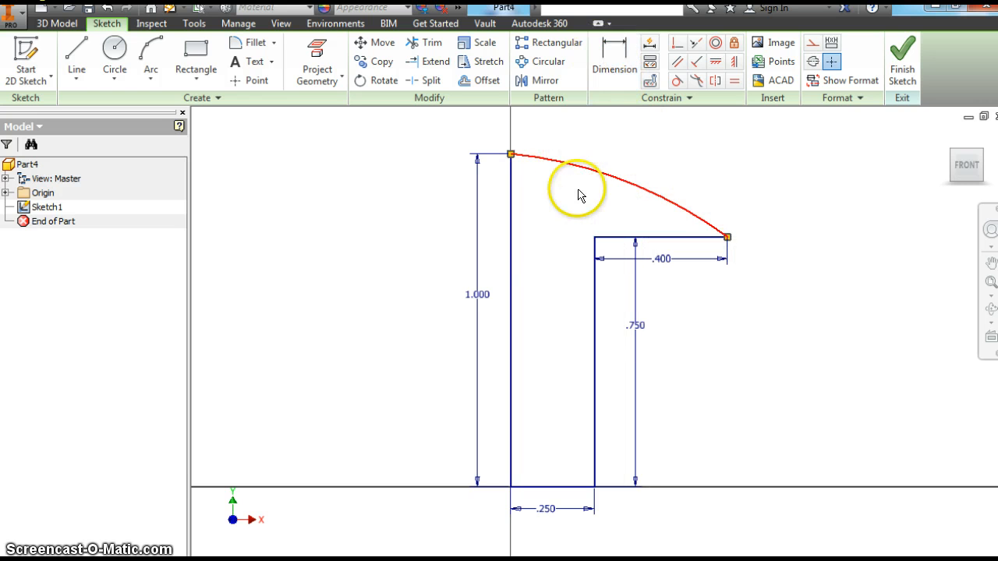
{"action": "left_click", "coordinate": [595, 237]}
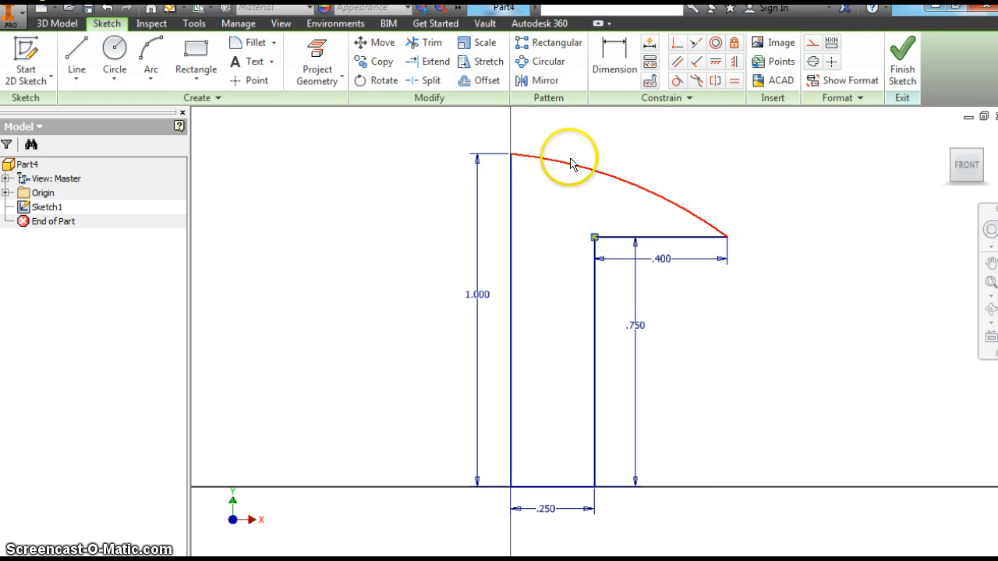
{"action": "left_click", "coordinate": [613, 48]}
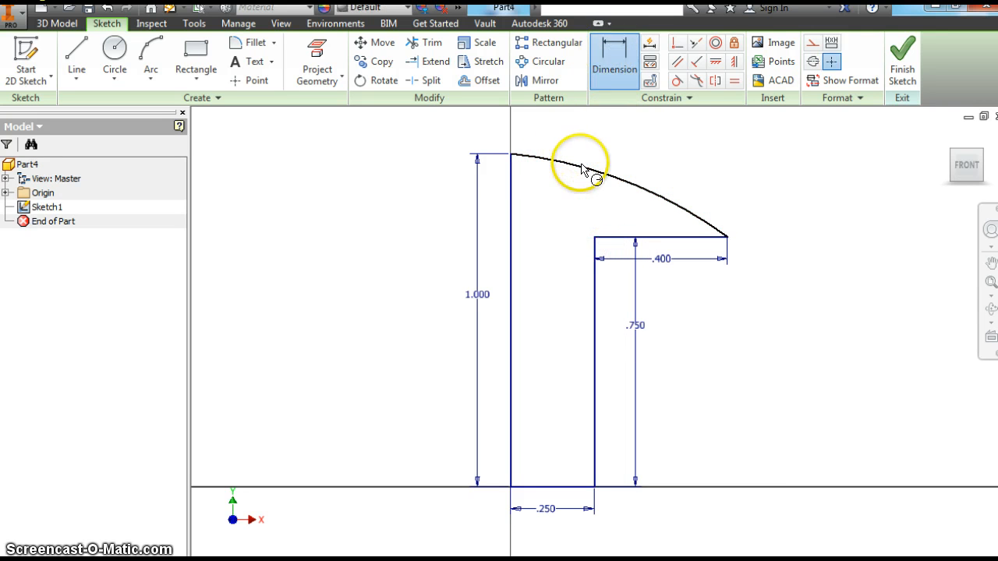
{"action": "left_click", "coordinate": [585, 192]}
{"action": "left_click", "coordinate": [595, 237]}
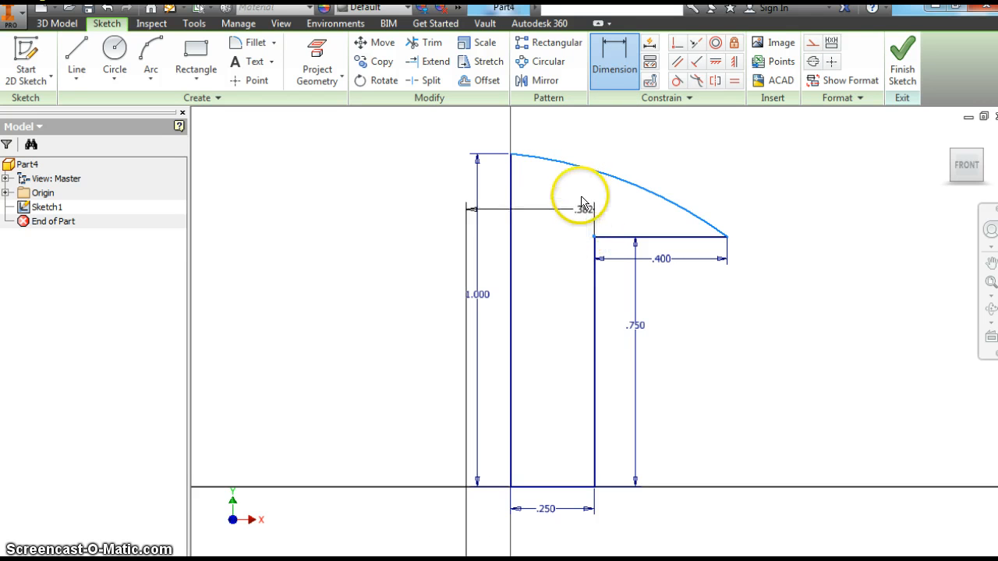
{"action": "right_click", "coordinate": [587, 193]}
{"action": "left_click", "coordinate": [657, 192]}
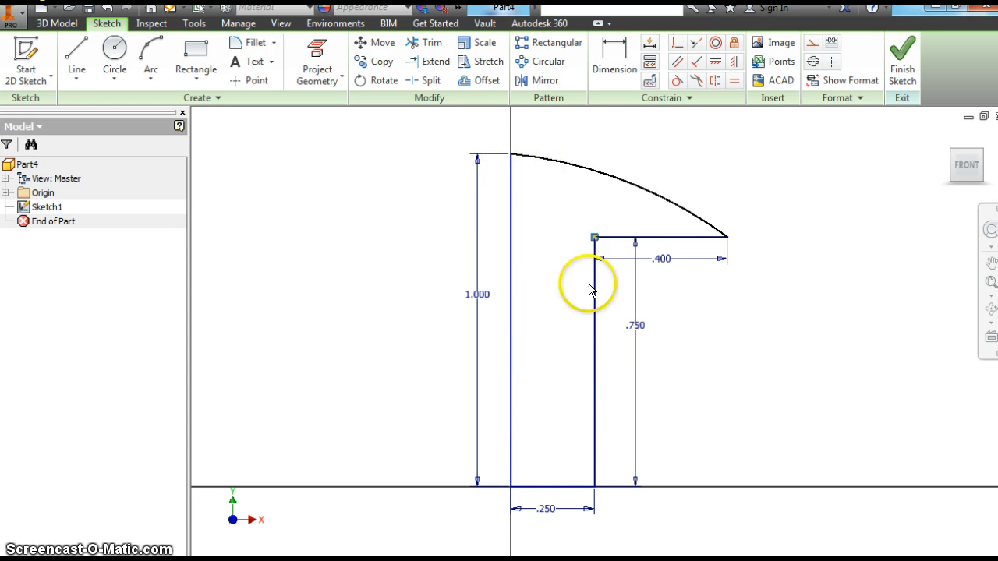
Finish the 2D sketch of the closed mushroom-shaped half profile.
{"action": "right_click", "coordinate": [544, 228]}
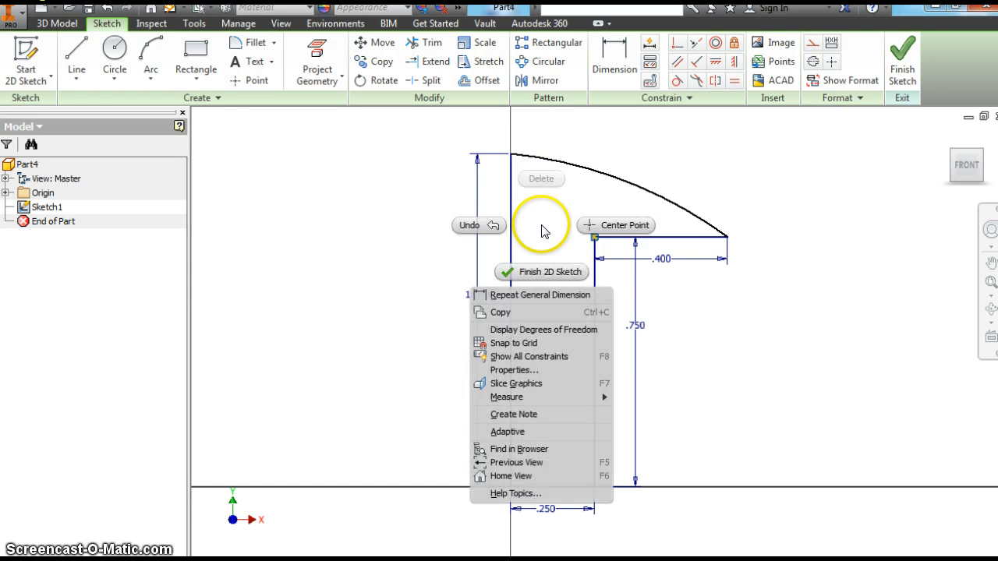
{"action": "left_click", "coordinate": [545, 279]}
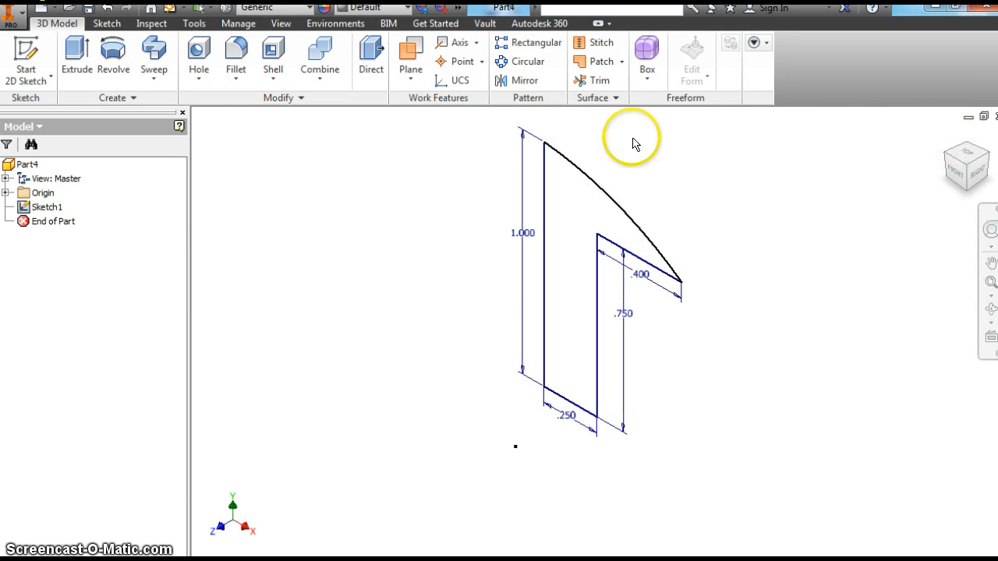
Revolve the closed half profile a full turn about its 1 in vertical line as a solid.
{"action": "left_click", "coordinate": [109, 62]}
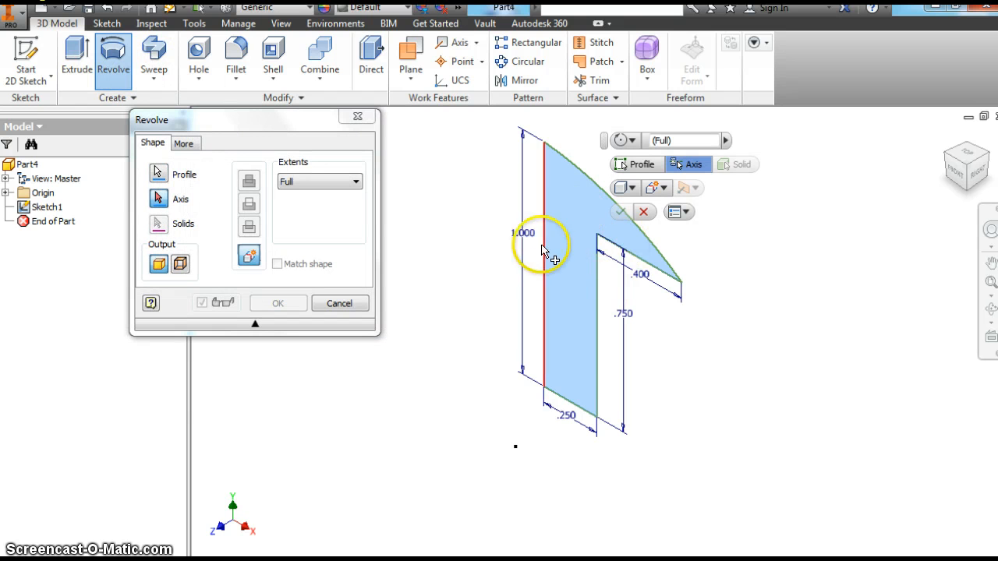
{"action": "left_click", "coordinate": [161, 200]}
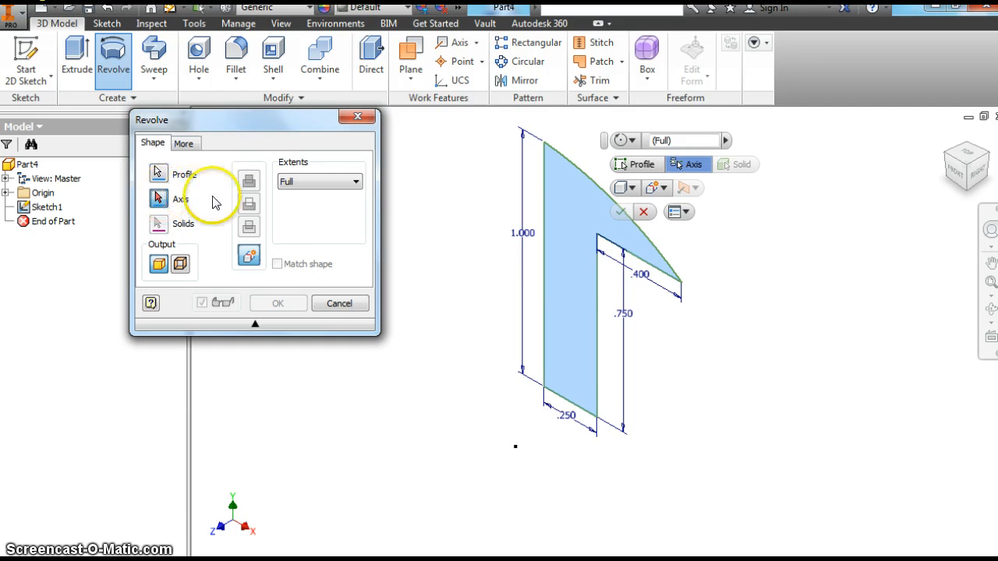
{"action": "left_click", "coordinate": [543, 246]}
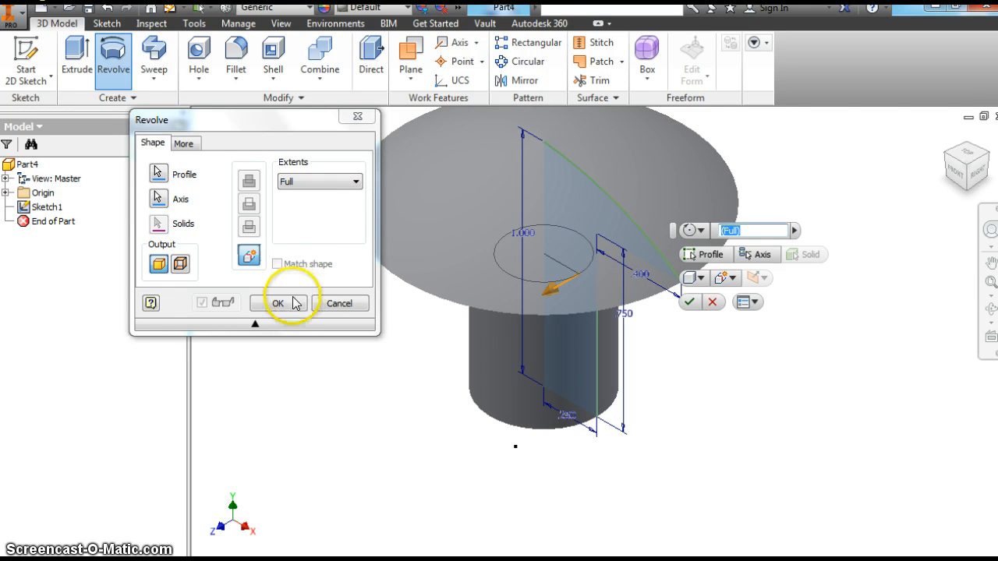
{"action": "left_click", "coordinate": [278, 303]}
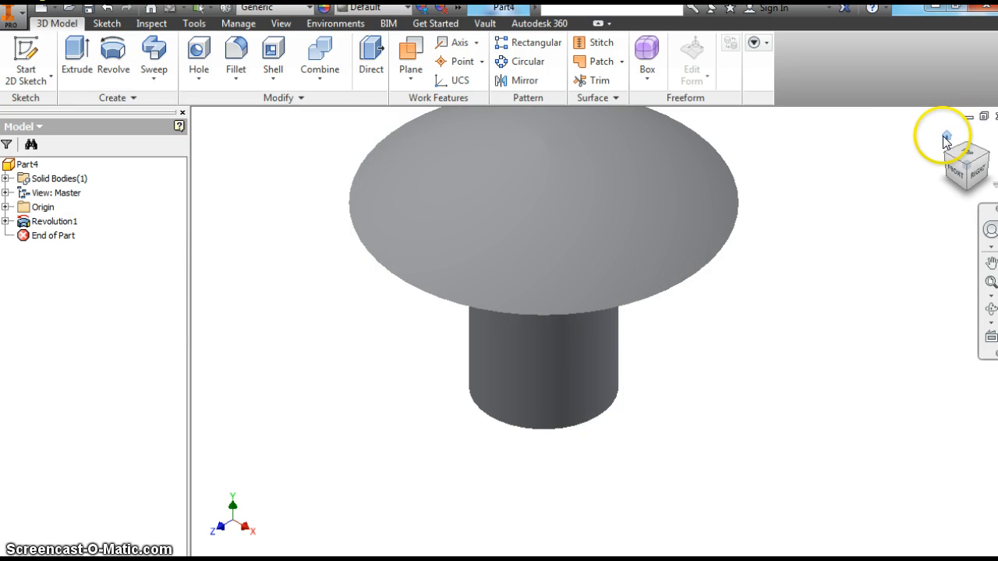
Apply the Machined - Aluminum appearance from the Inventor Material Library to the revolved part.
{"action": "left_click", "coordinate": [947, 145]}
{"action": "mouse_move", "coordinate": [910, 524]}
{"action": "middle_mouse_down", "text": "shift"}
{"action": "mouse_move", "coordinate": [827, 492]}
{"action": "mouse_move", "coordinate": [820, 285]}
{"action": "mouse_move", "coordinate": [729, 167]}
{"action": "mouse_move", "coordinate": [608, 535]}
{"action": "mouse_move", "coordinate": [620, 329]}
{"action": "mouse_move", "coordinate": [668, 223]}
{"action": "mouse_move", "coordinate": [681, 252]}
{"action": "mouse_move", "coordinate": [709, 234]}
{"action": "middle_mouse_up", "text": "shift"}
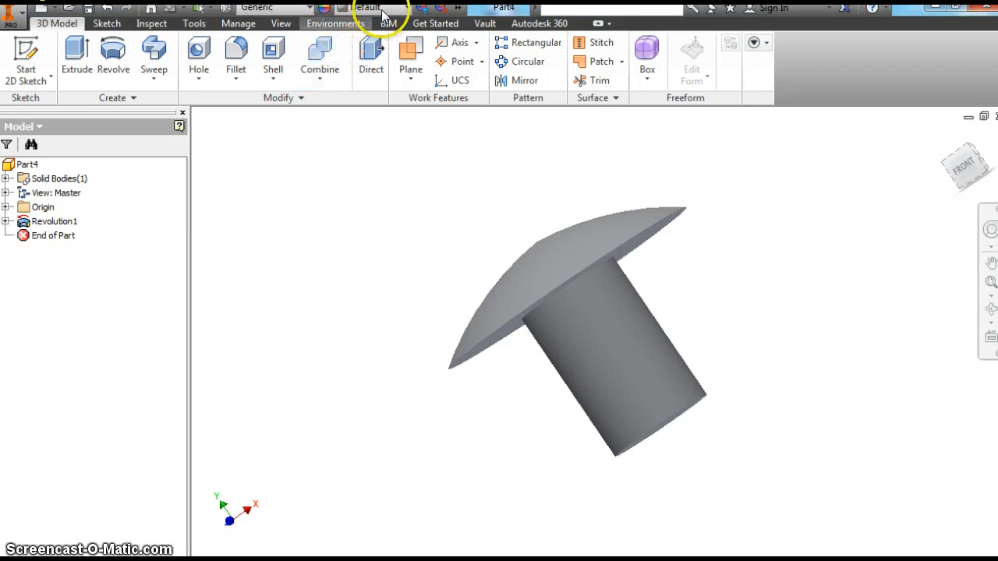
{"action": "left_click", "coordinate": [407, 8]}
{"action": "left_click", "coordinate": [406, 7]}
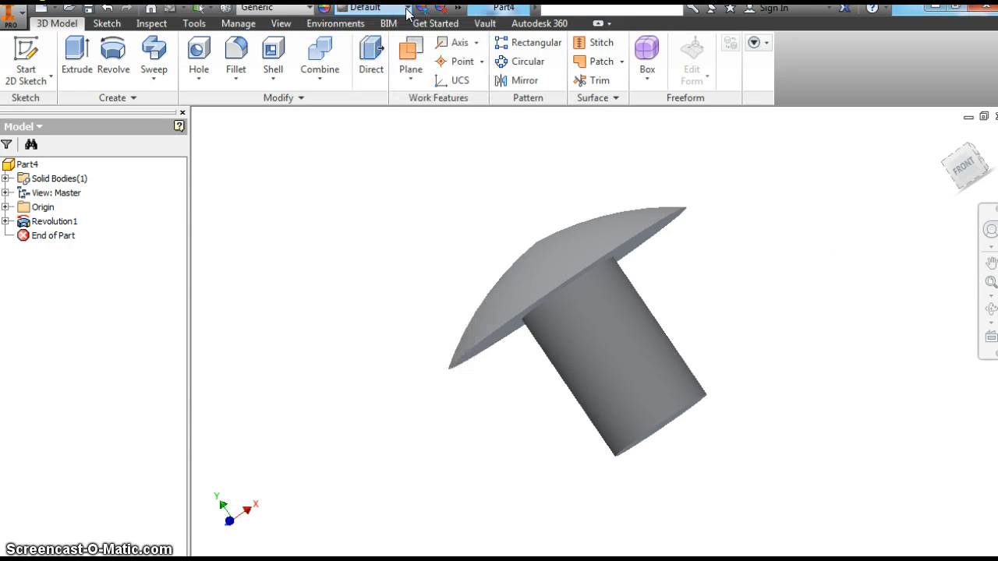
{"action": "left_click", "coordinate": [406, 7]}
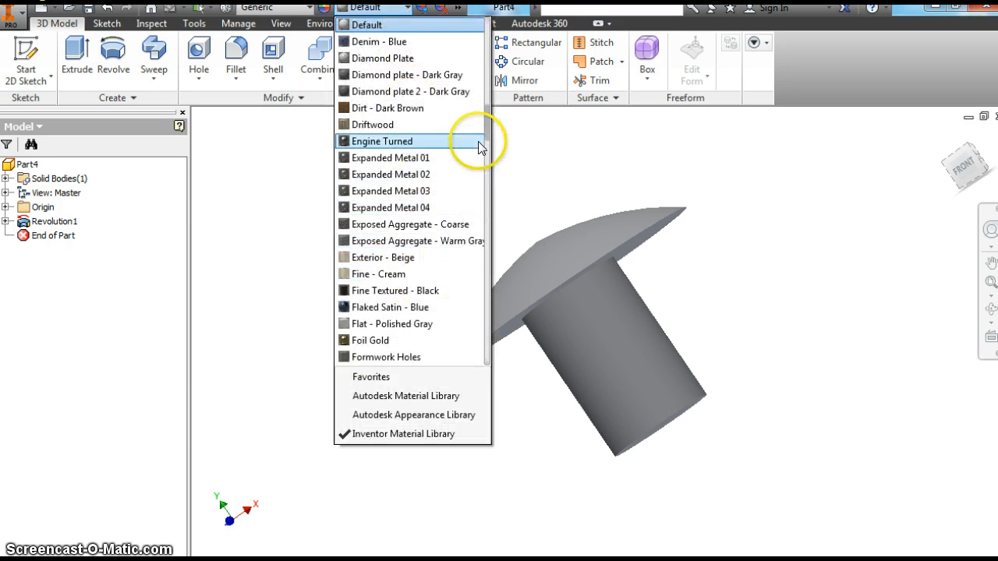
{"action": "left_click_drag", "start_coordinate": [485, 133], "coordinate": [493, 199]}
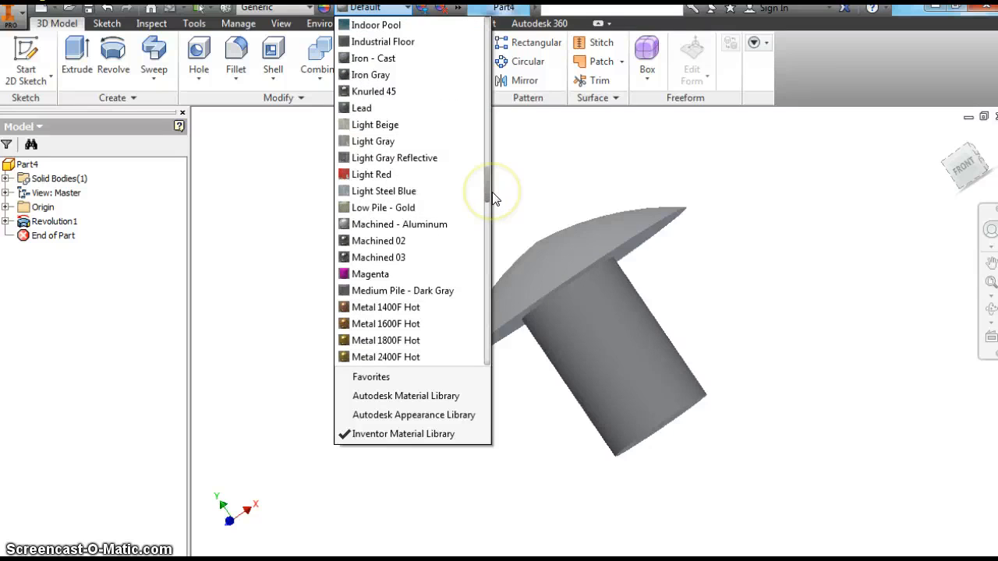
{"action": "left_click", "coordinate": [443, 224]}
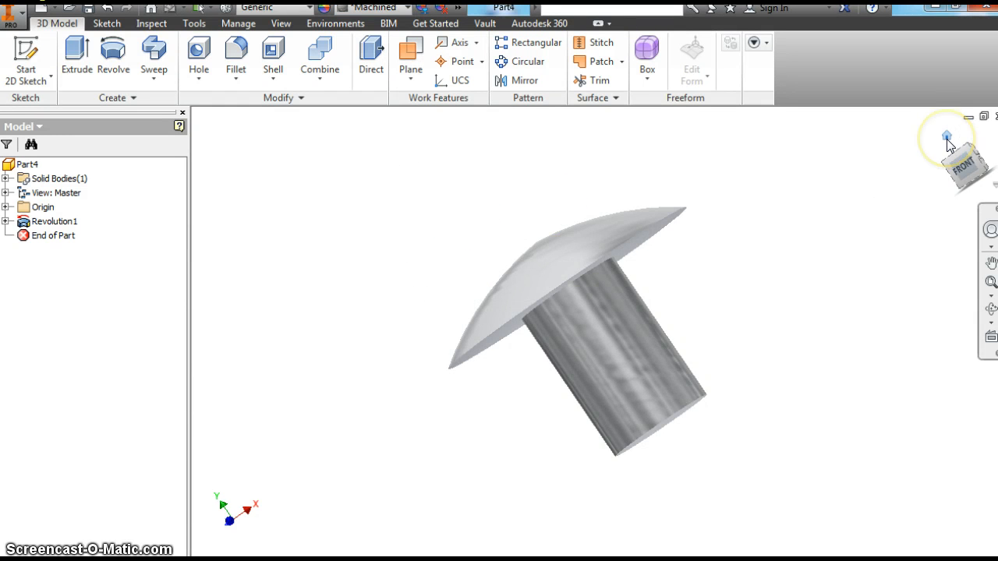
Thread the shank's full length with a right-hand ANSI Unified 1/2-13 UNC thread, size 0.5, class 2A.
{"action": "left_click", "coordinate": [946, 138]}
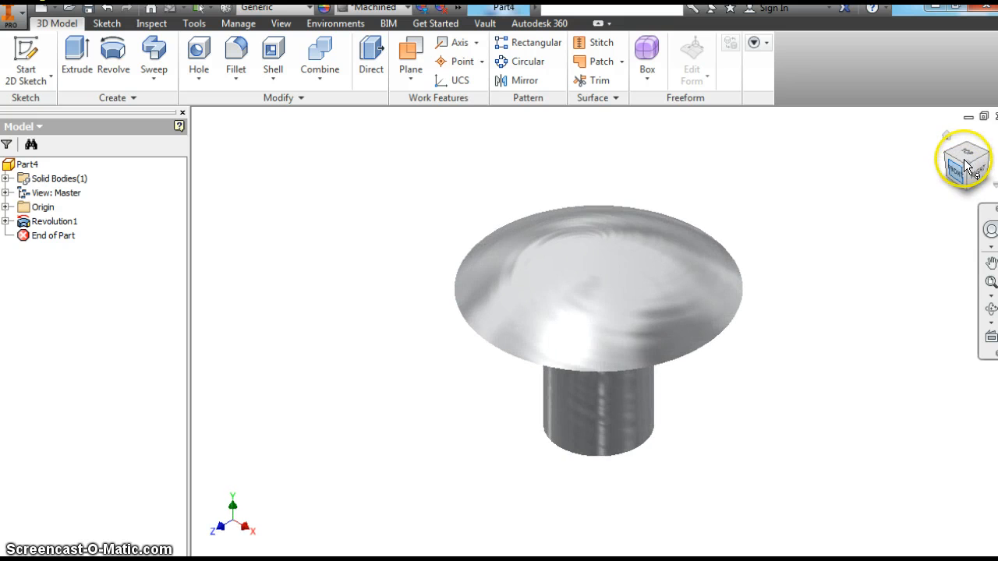
{"action": "left_click", "coordinate": [965, 164]}
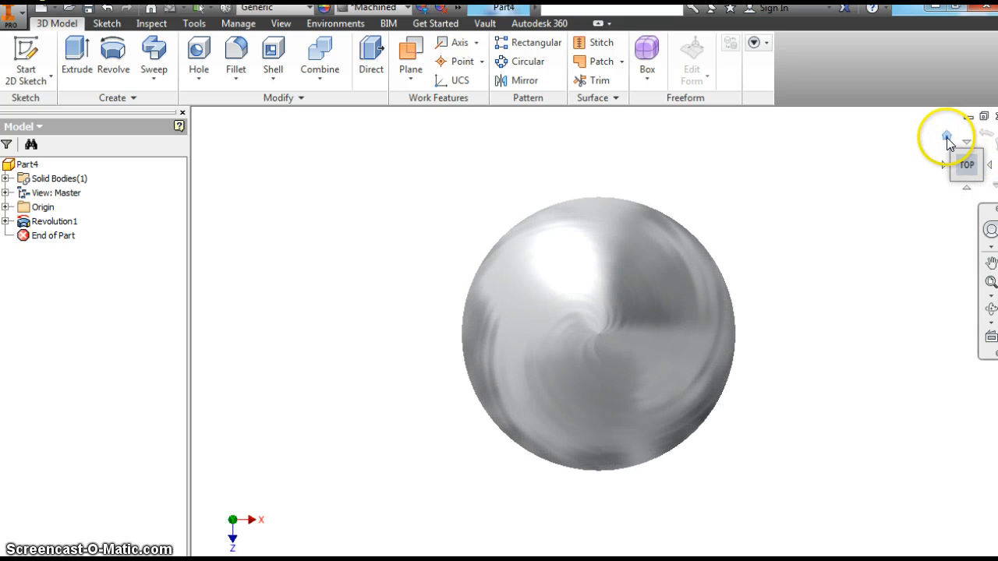
{"action": "left_click", "coordinate": [946, 137]}
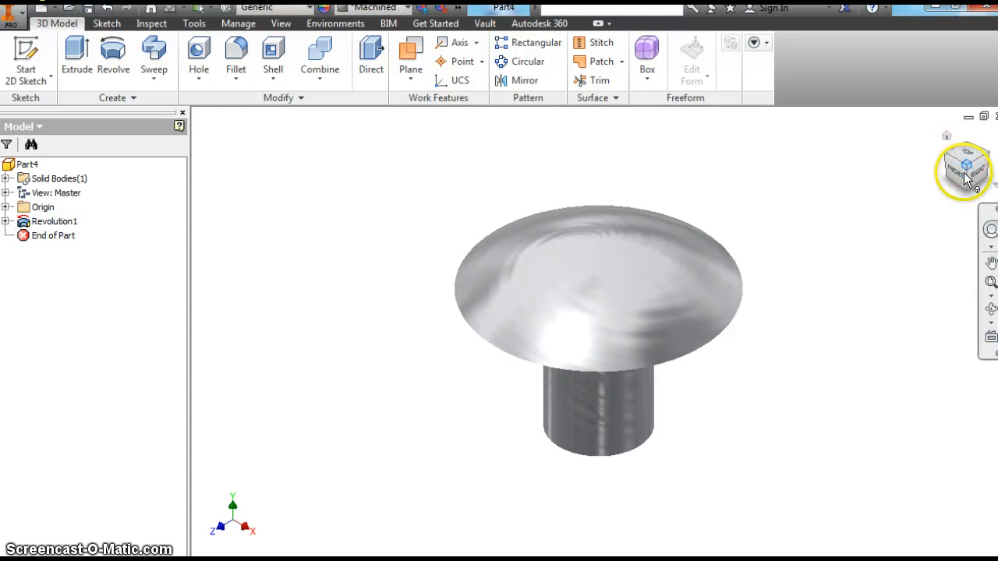
{"action": "left_click", "coordinate": [965, 178]}
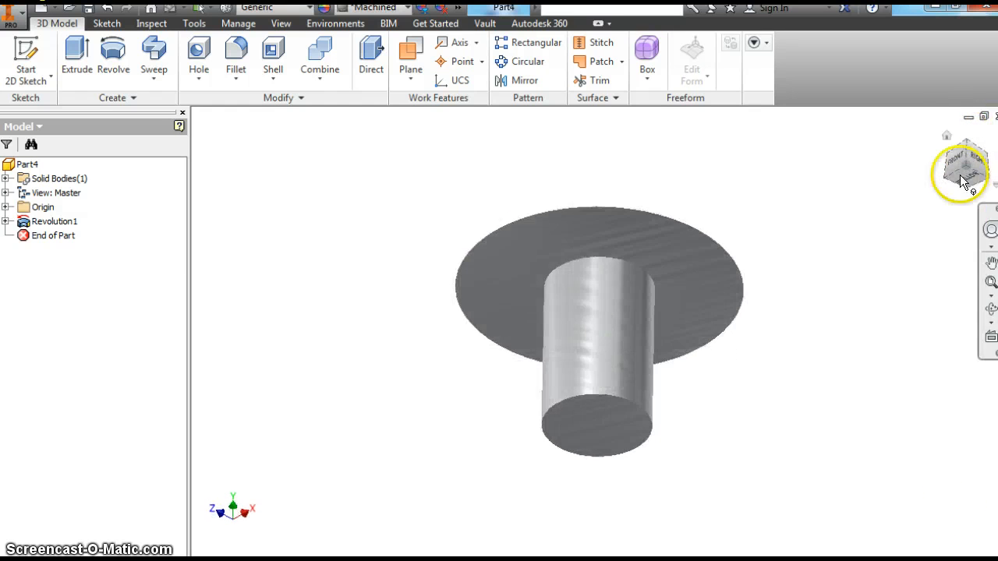
{"action": "left_click", "coordinate": [965, 186]}
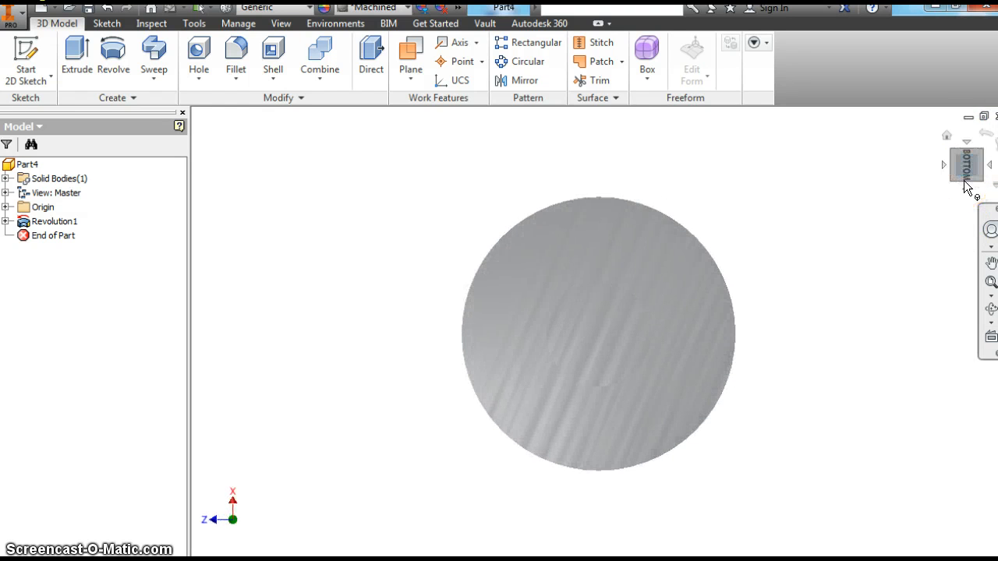
{"action": "left_click", "coordinate": [953, 156]}
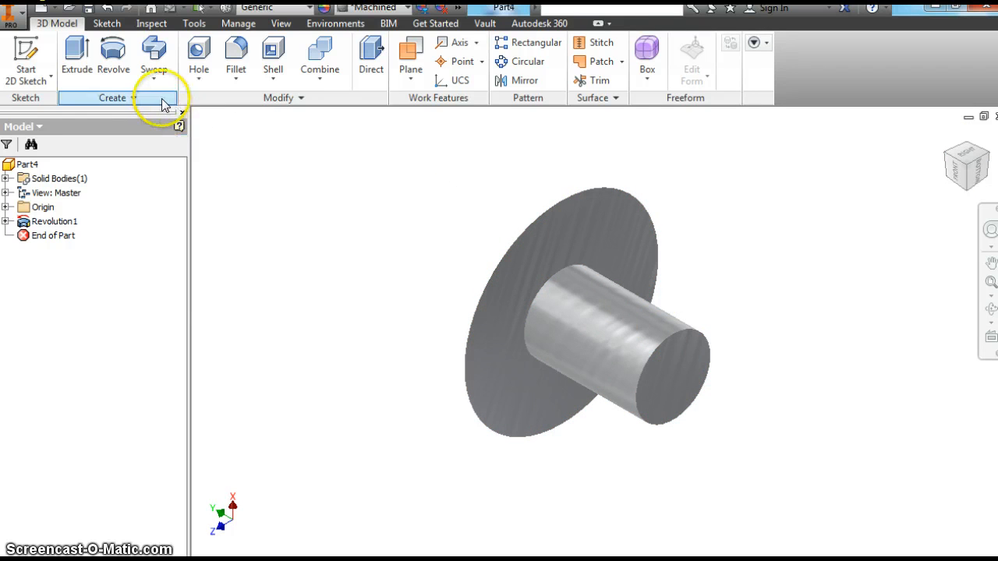
{"action": "left_click", "coordinate": [199, 79]}
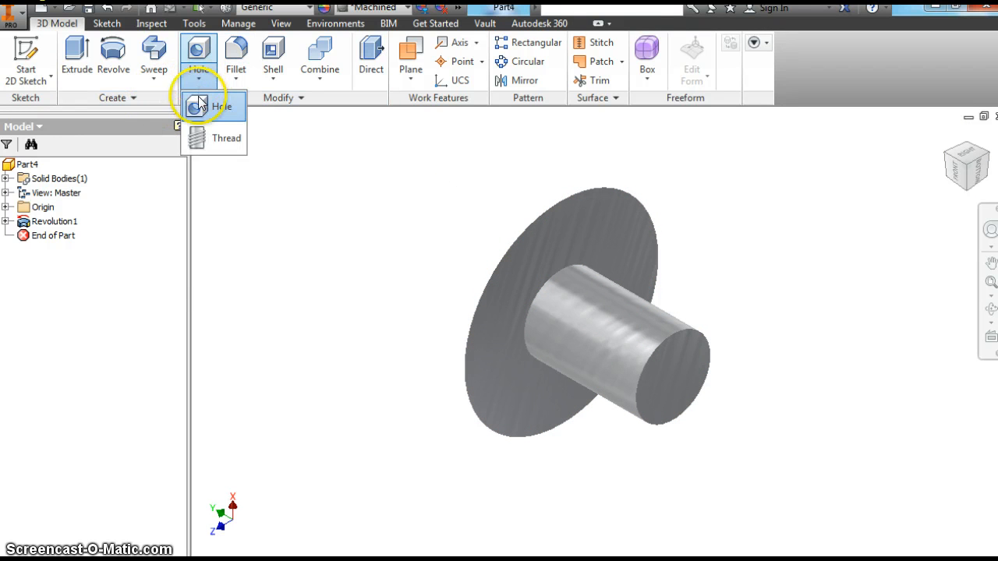
{"action": "left_click", "coordinate": [208, 139]}
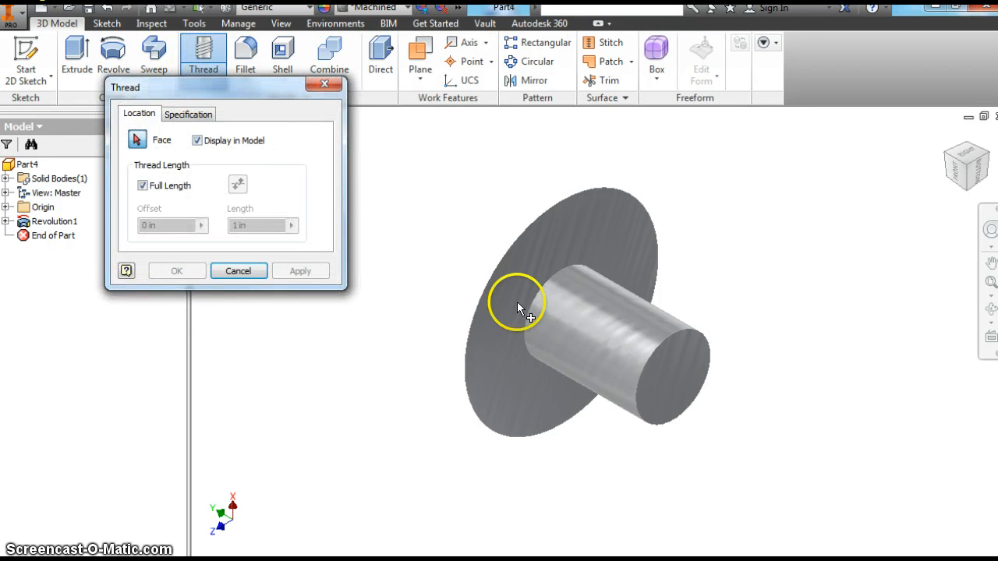
{"action": "left_click", "coordinate": [617, 345]}
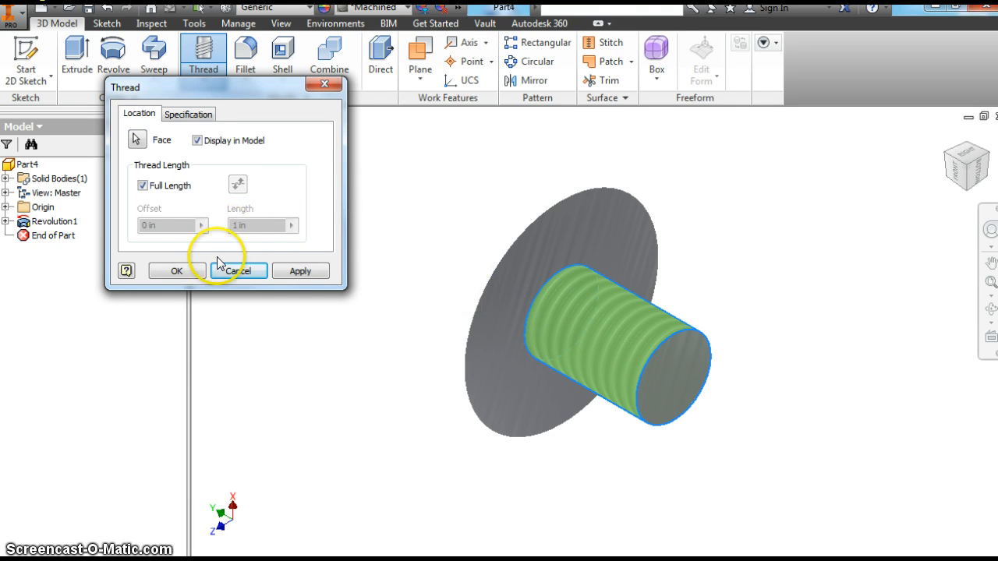
{"action": "left_click", "coordinate": [187, 113]}
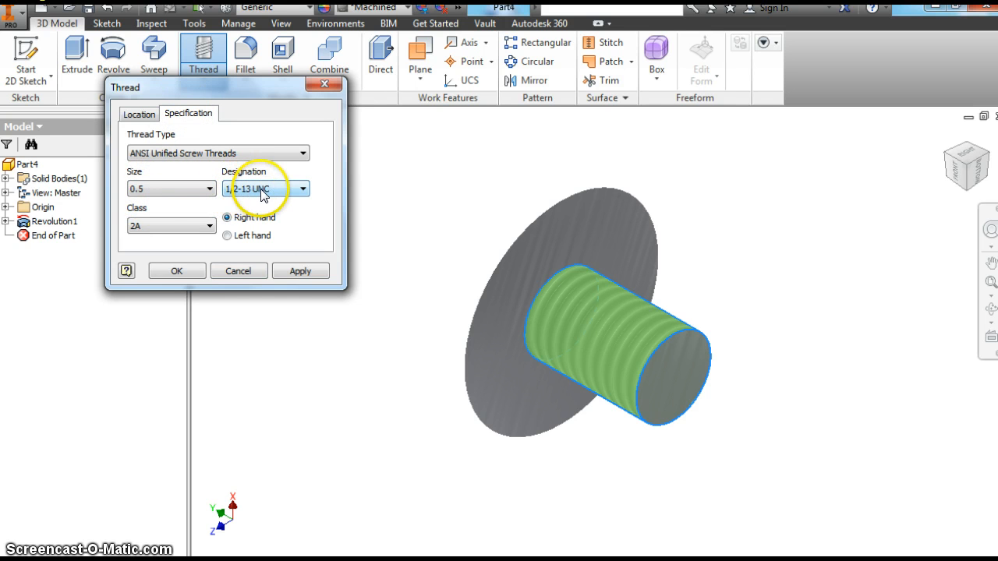
{"action": "left_click", "coordinate": [290, 272]}
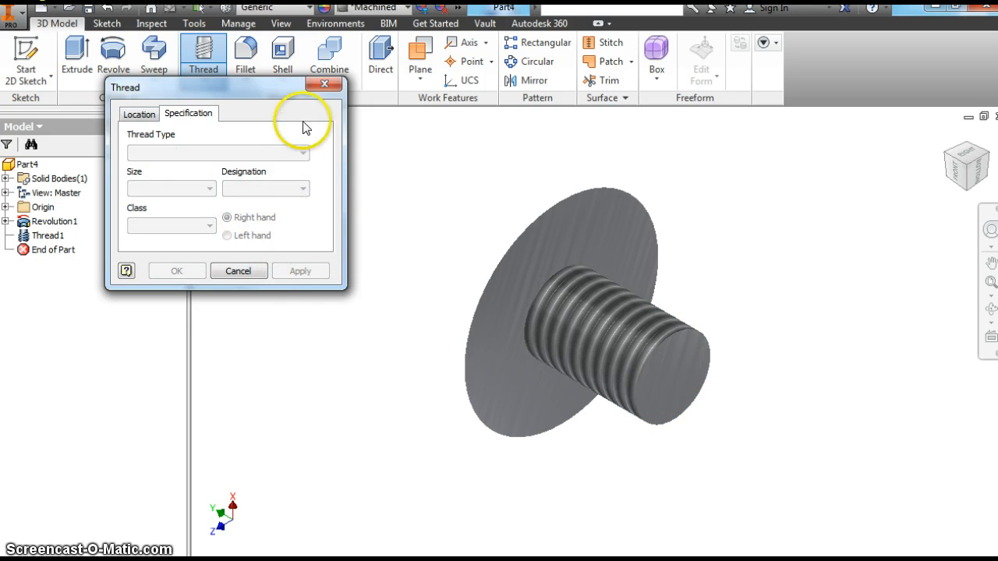
{"action": "left_click", "coordinate": [323, 85]}
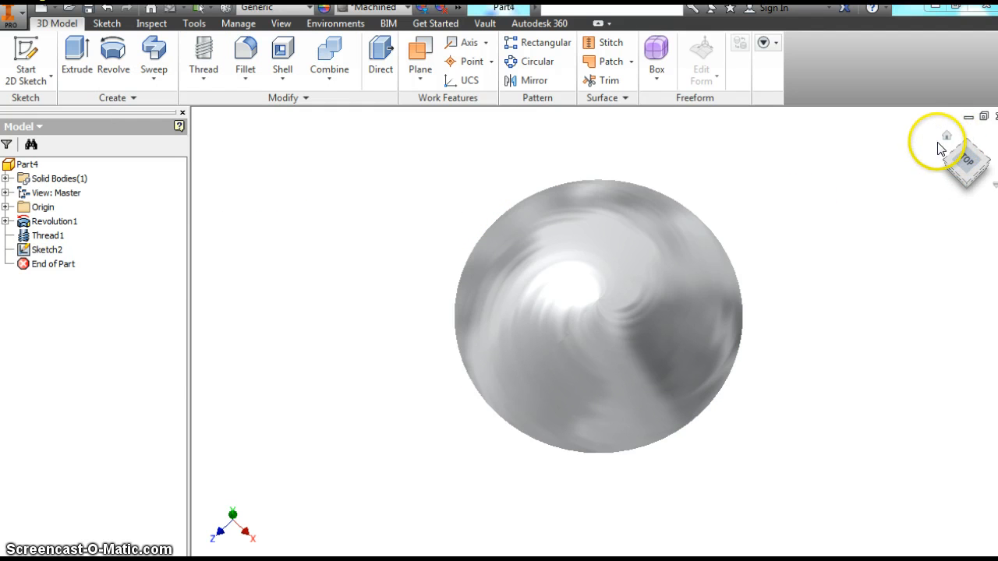
Examine the threaded bolt and the hexagon sketch at the underside of its head from several directions.
{"action": "left_click", "coordinate": [947, 136]}
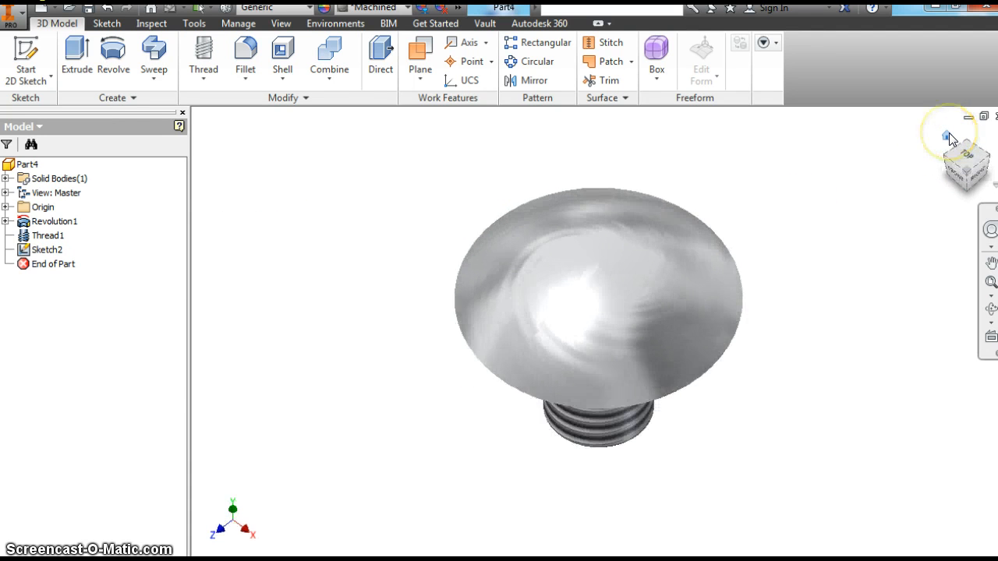
{"action": "left_click", "coordinate": [958, 177]}
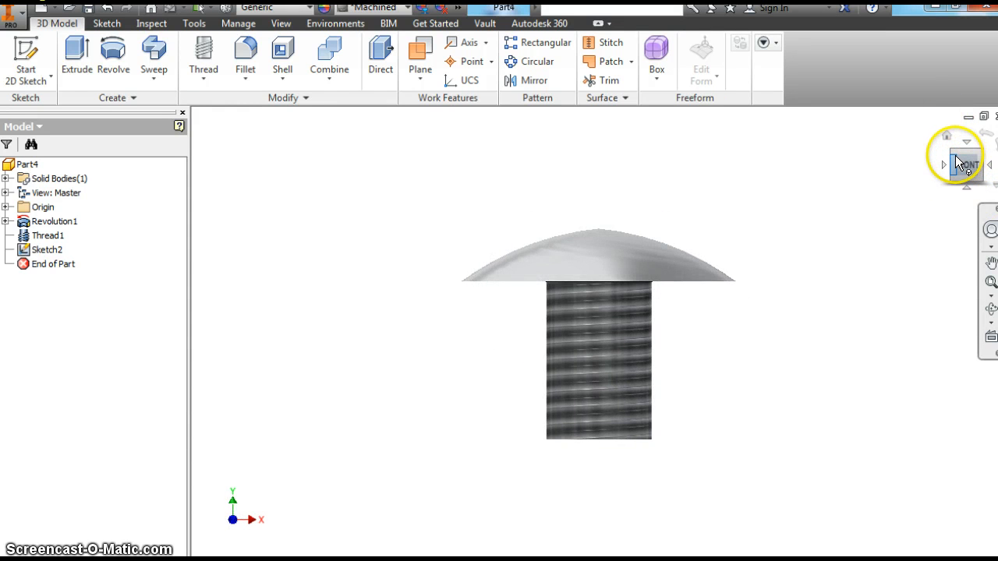
{"action": "left_click", "coordinate": [958, 160]}
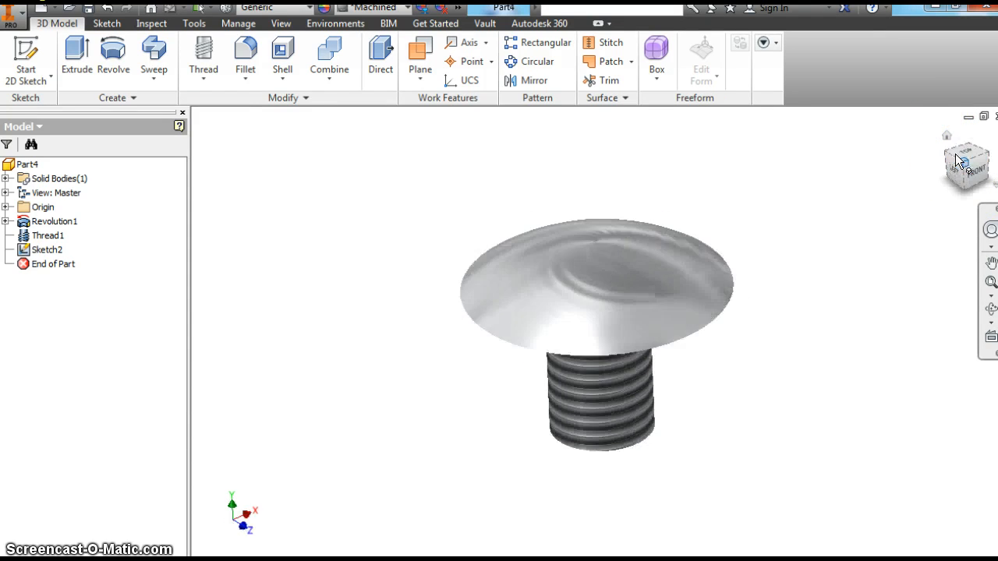
{"action": "left_click", "coordinate": [962, 148]}
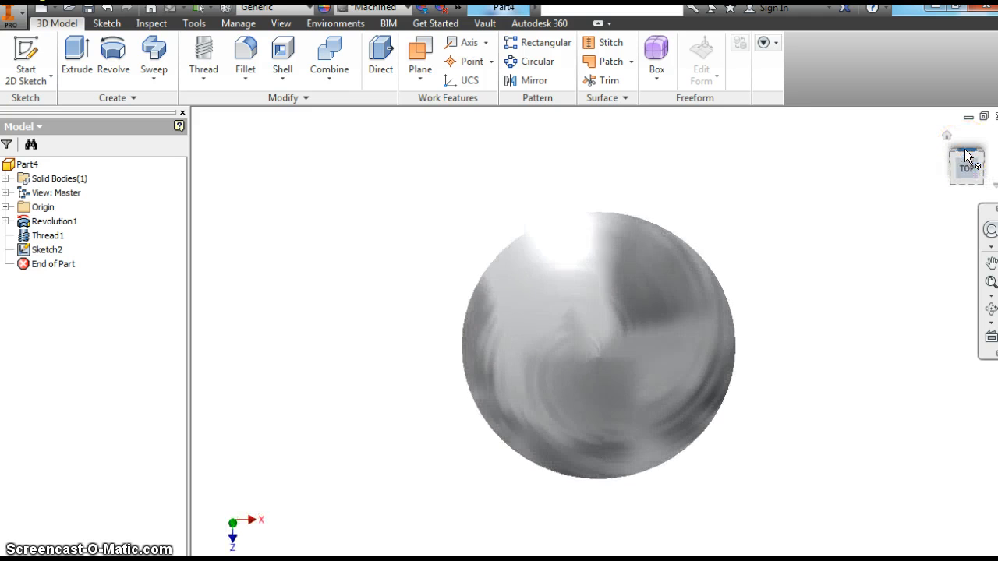
{"action": "left_click", "coordinate": [965, 155]}
{"action": "left_click", "coordinate": [965, 155]}
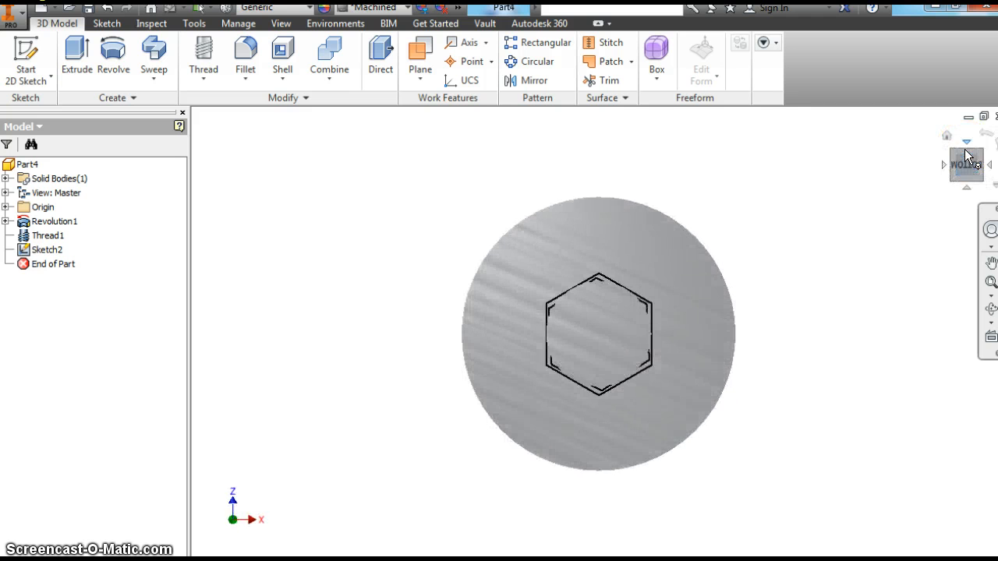
{"action": "left_click", "coordinate": [954, 159]}
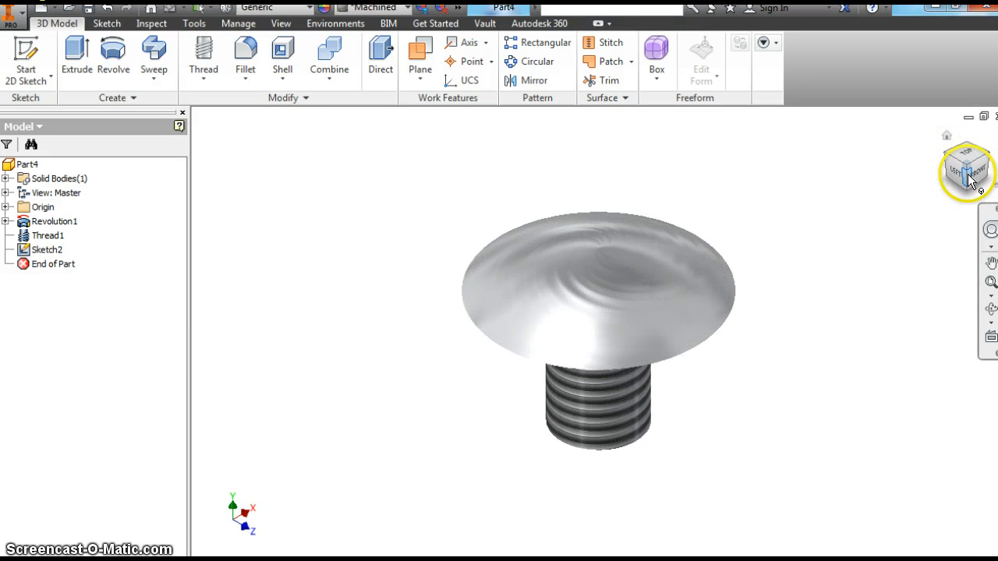
{"action": "left_click", "coordinate": [969, 180]}
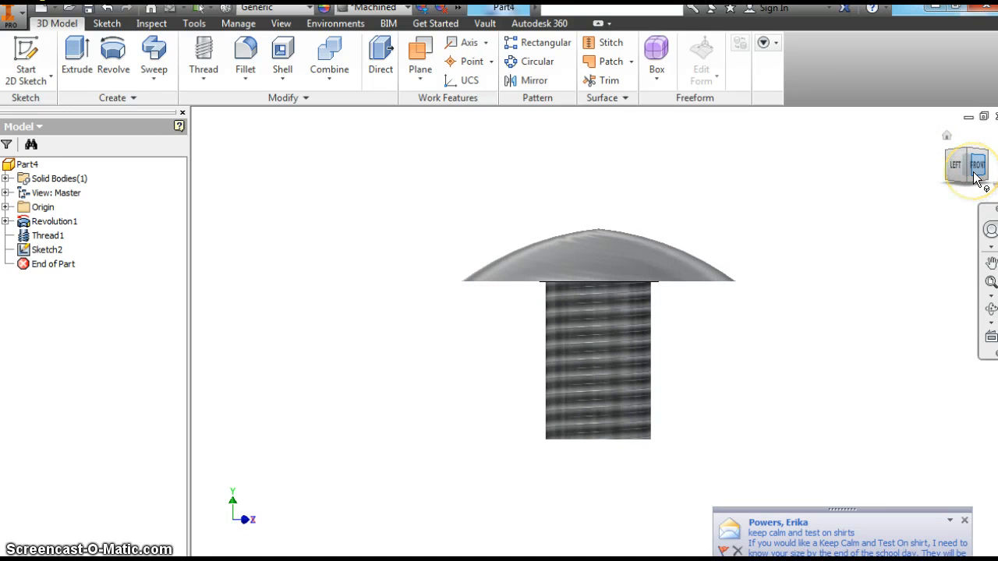
{"action": "left_click", "coordinate": [974, 178]}
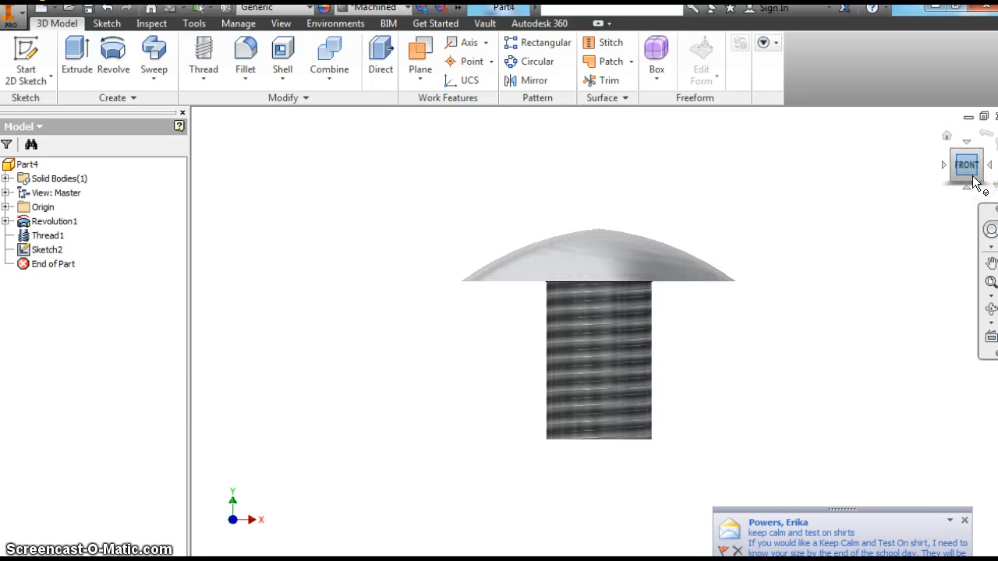
Fillet the circular edge at the free end of the threaded shank with a 0.125 in radius.
{"action": "left_click", "coordinate": [973, 182]}
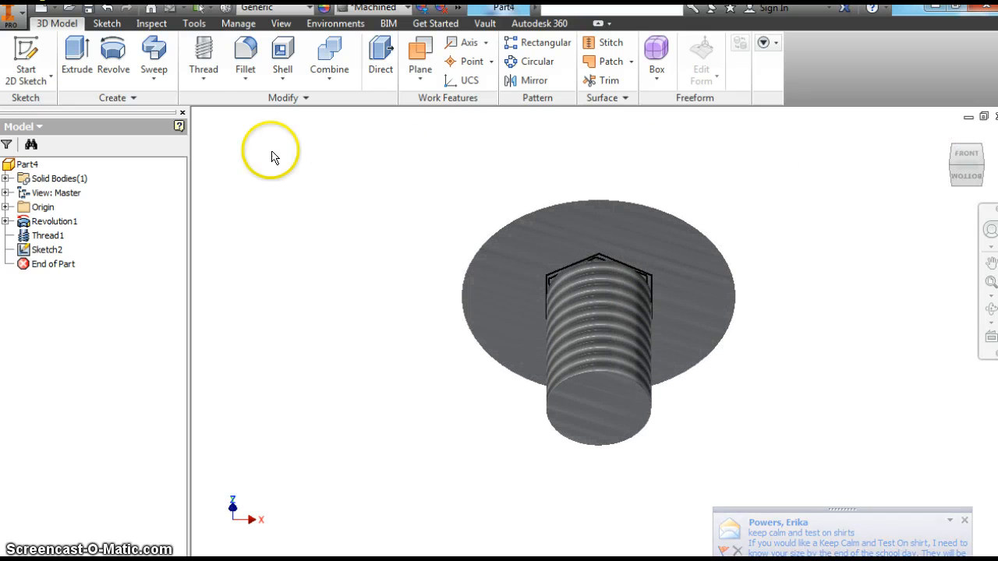
{"action": "left_click", "coordinate": [242, 59]}
{"action": "left_click", "coordinate": [578, 380]}
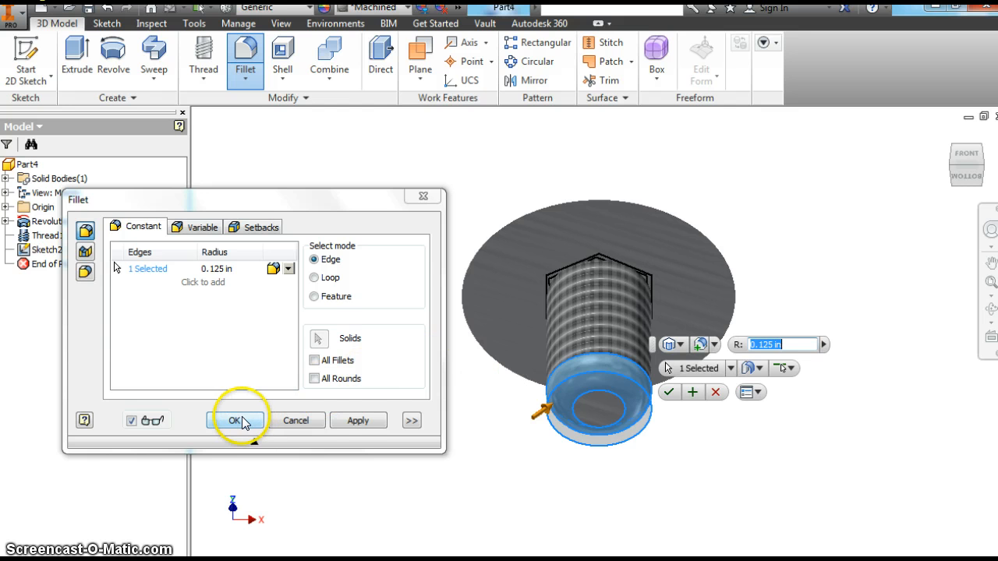
{"action": "left_click", "coordinate": [347, 421]}
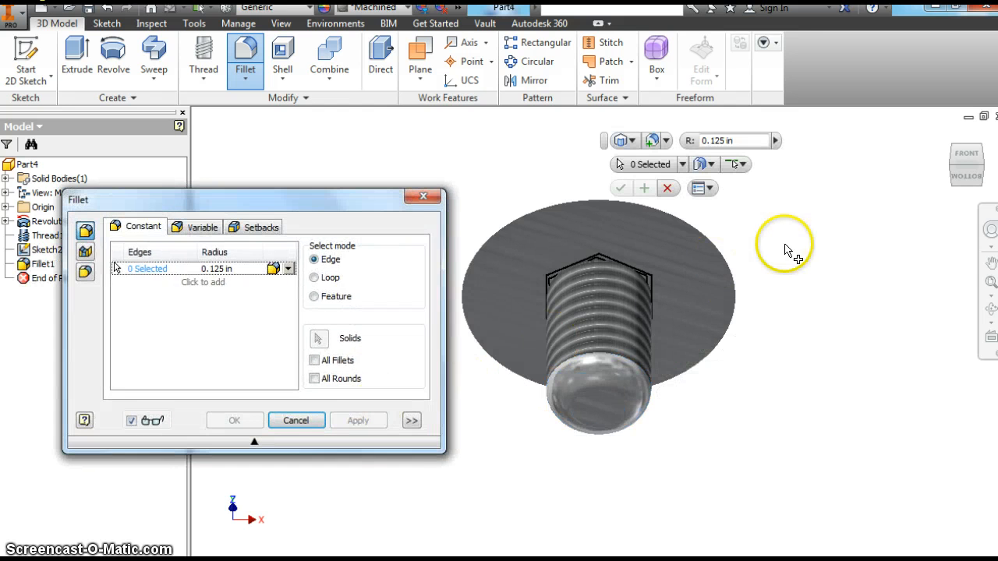
{"action": "left_click", "coordinate": [422, 197]}
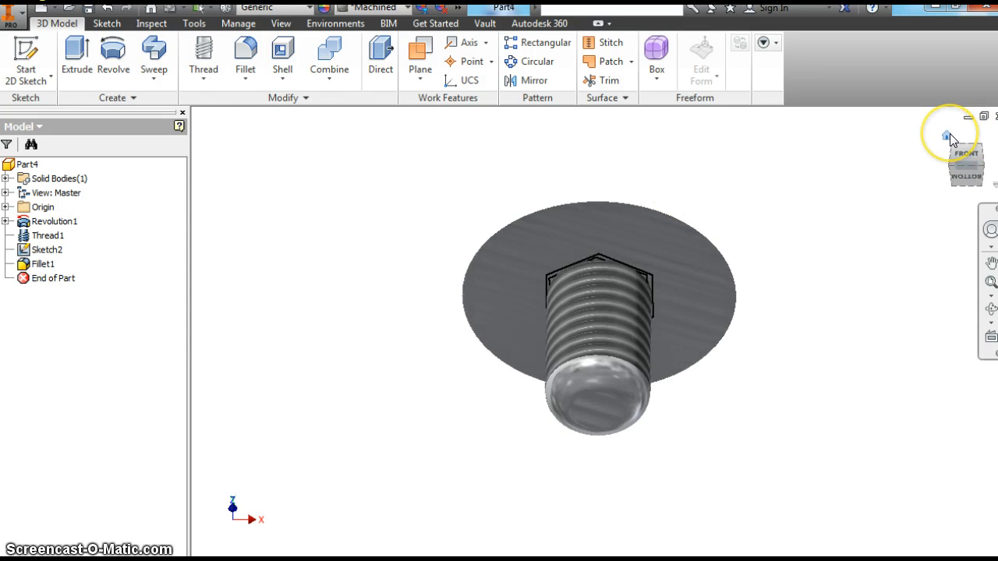
{"action": "left_click", "coordinate": [948, 136]}
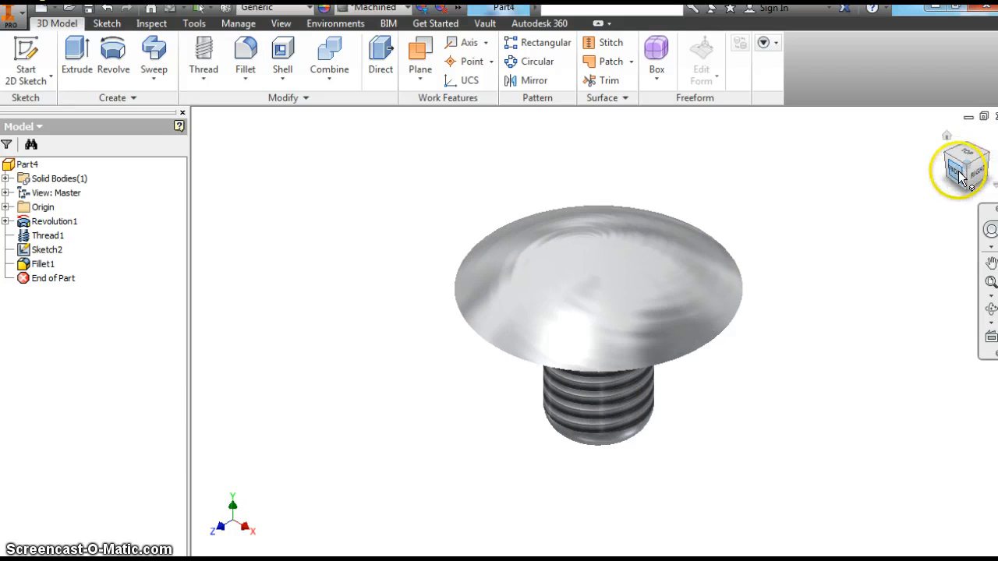
{"action": "left_click", "coordinate": [963, 164]}
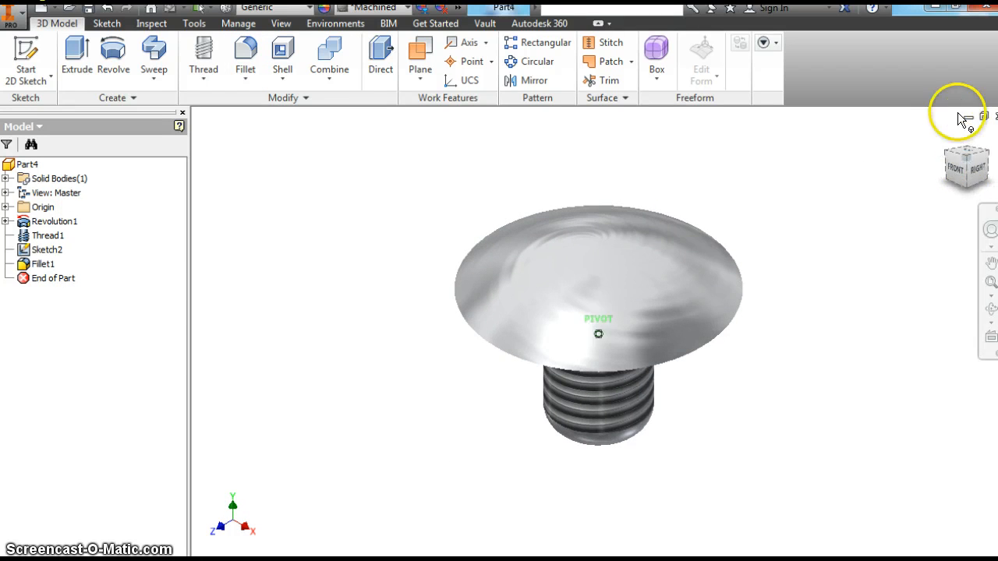
Fillet the outer circular edge on the underside of the bolt head with a 0.01 in radius.
{"action": "left_click_drag", "start_coordinate": [950, 524], "coordinate": [942, 463]}
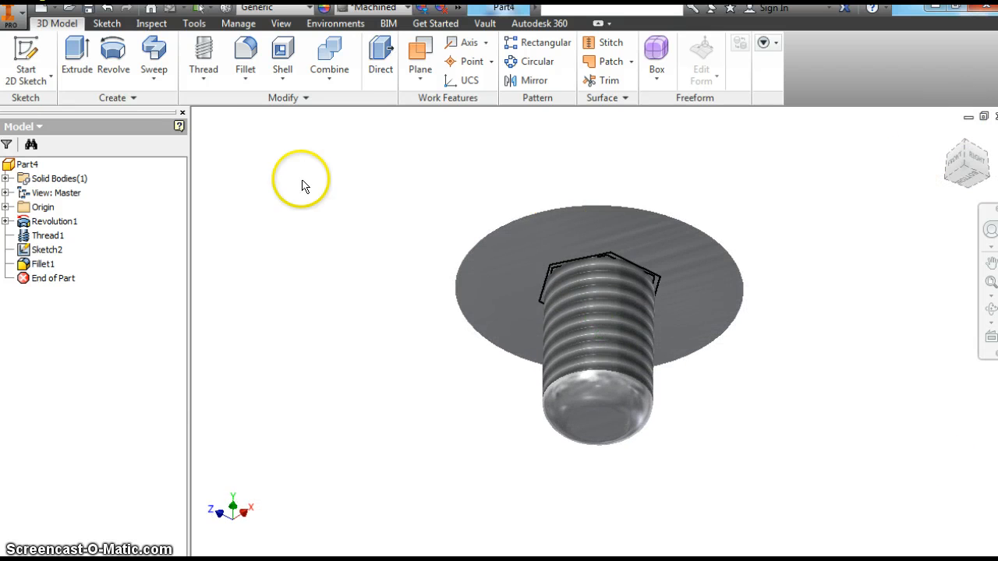
{"action": "left_click", "coordinate": [245, 46]}
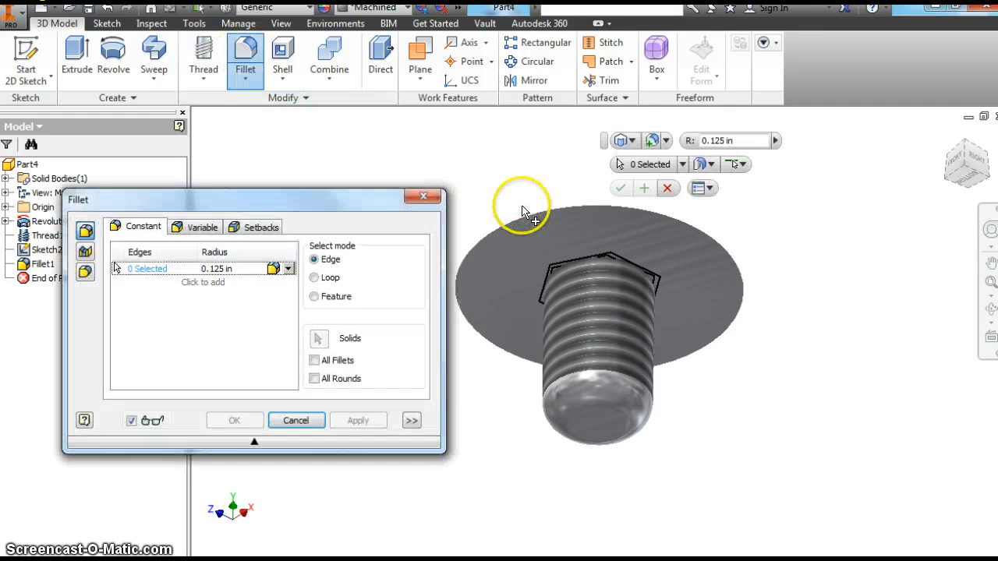
{"action": "left_click", "coordinate": [528, 214]}
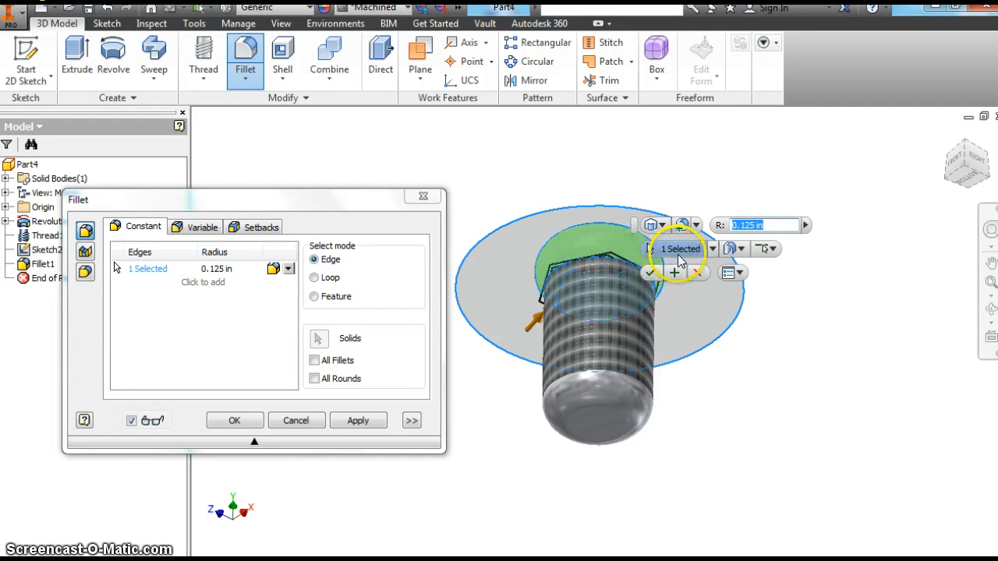
{"action": "double_click", "coordinate": [751, 220]}
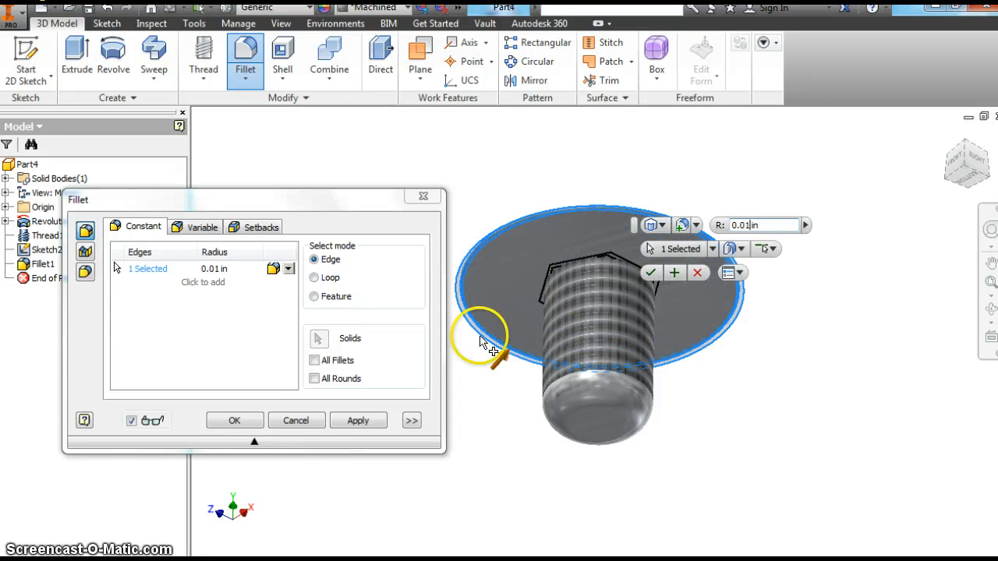
{"action": "left_click", "coordinate": [357, 421]}
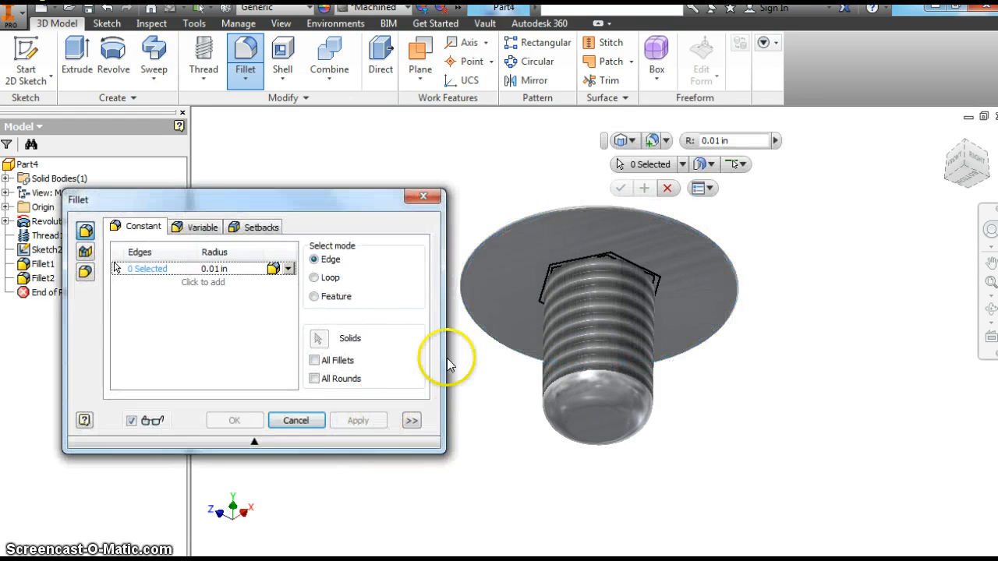
{"action": "left_click", "coordinate": [421, 196]}
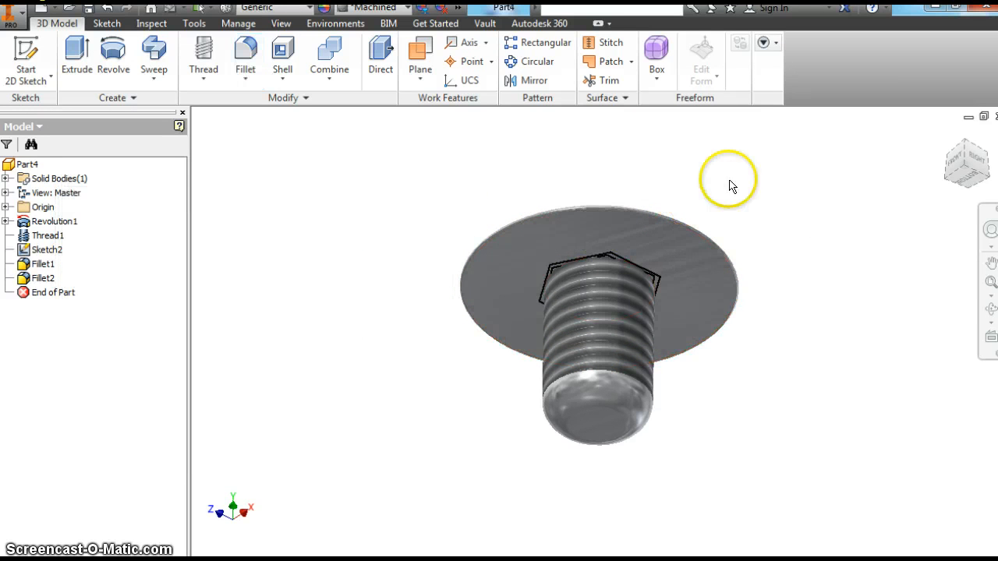
Enlarge the outer hexagon of the sketch under the bolt head slightly by pulling one of its sides outward.
{"action": "left_click", "coordinate": [948, 137]}
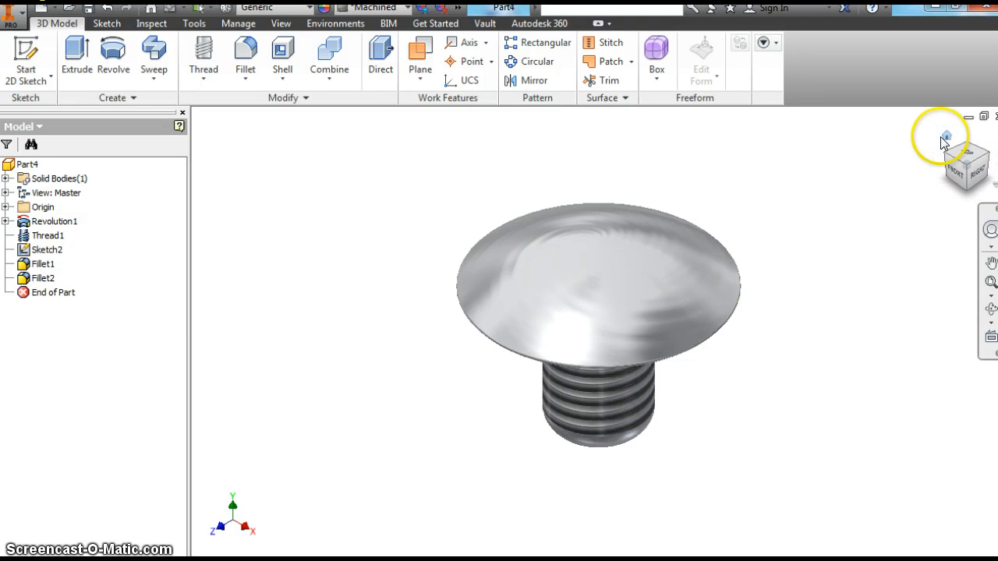
{"action": "mouse_move", "coordinate": [940, 127]}
{"action": "middle_mouse_down", "text": "shift"}
{"action": "mouse_move", "coordinate": [936, 116]}
{"action": "mouse_move", "coordinate": [880, 514]}
{"action": "mouse_move", "coordinate": [876, 419]}
{"action": "mouse_move", "coordinate": [886, 470]}
{"action": "middle_mouse_up", "text": "shift"}
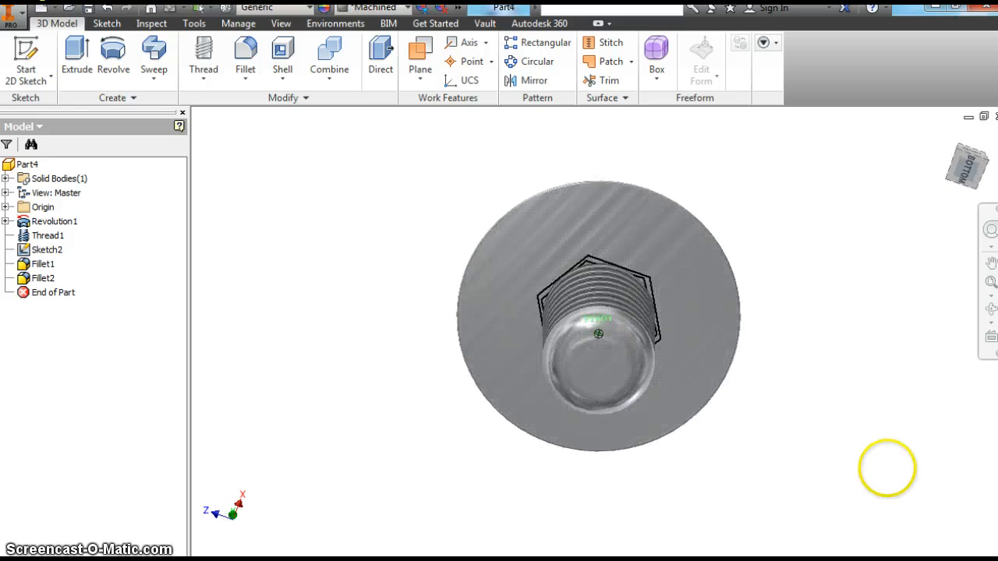
{"action": "left_click_drag", "start_coordinate": [622, 251], "coordinate": [619, 255]}
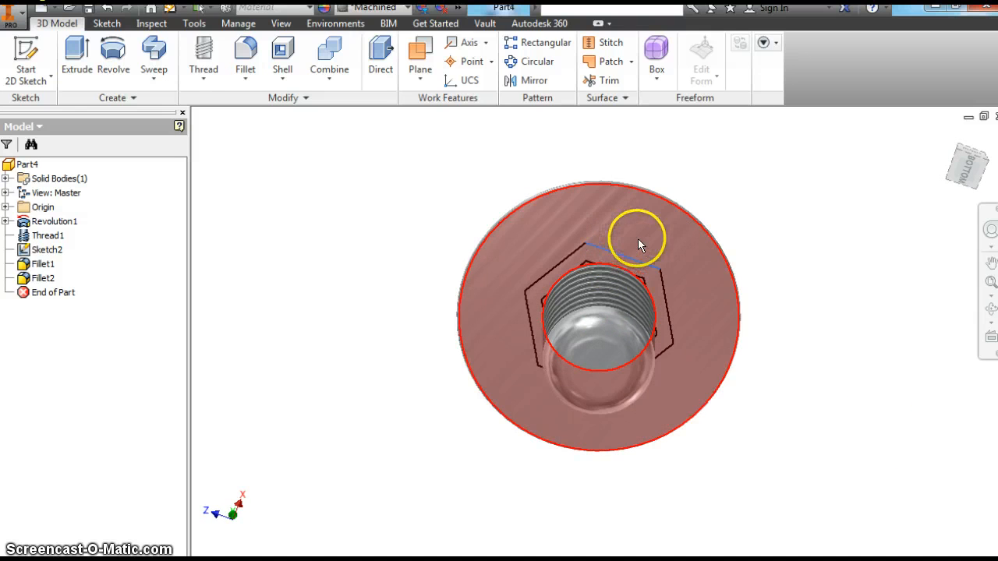
{"action": "right_click", "coordinate": [627, 254]}
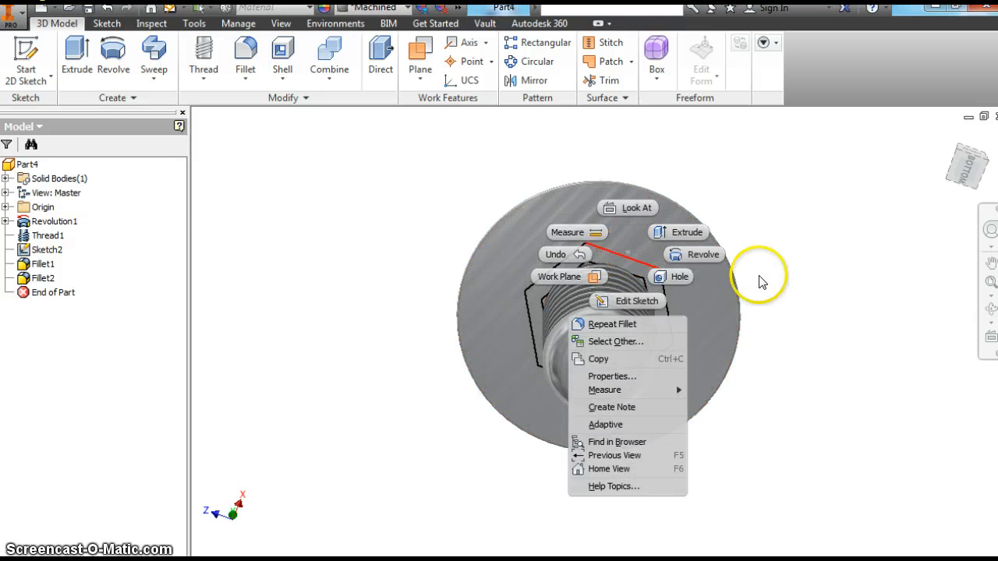
{"action": "left_click", "coordinate": [828, 288]}
Return to the home view and save the part as an Inventor part file named Mr.V Lesson9Bolt.
{"action": "left_click", "coordinate": [955, 158]}
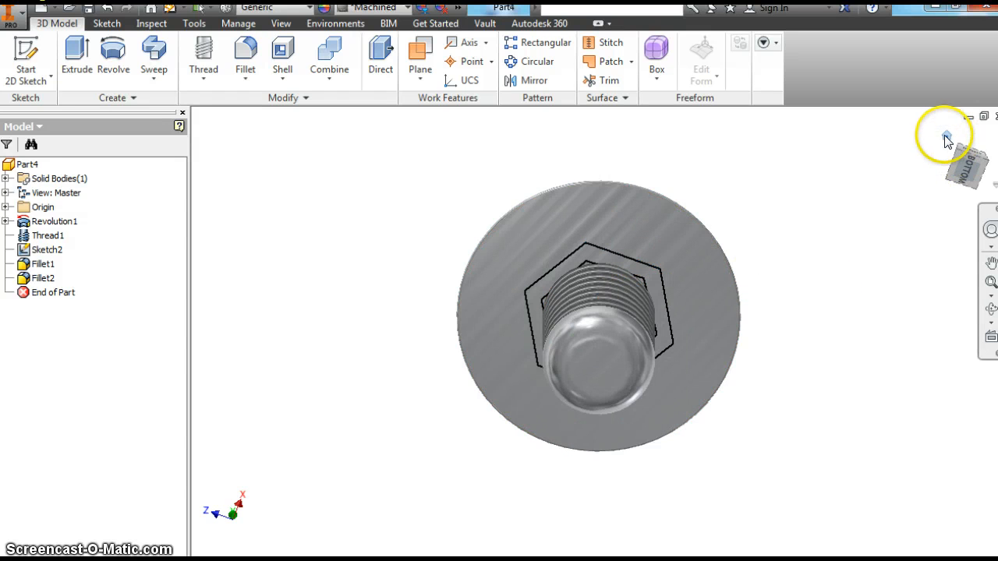
{"action": "left_click", "coordinate": [946, 136]}
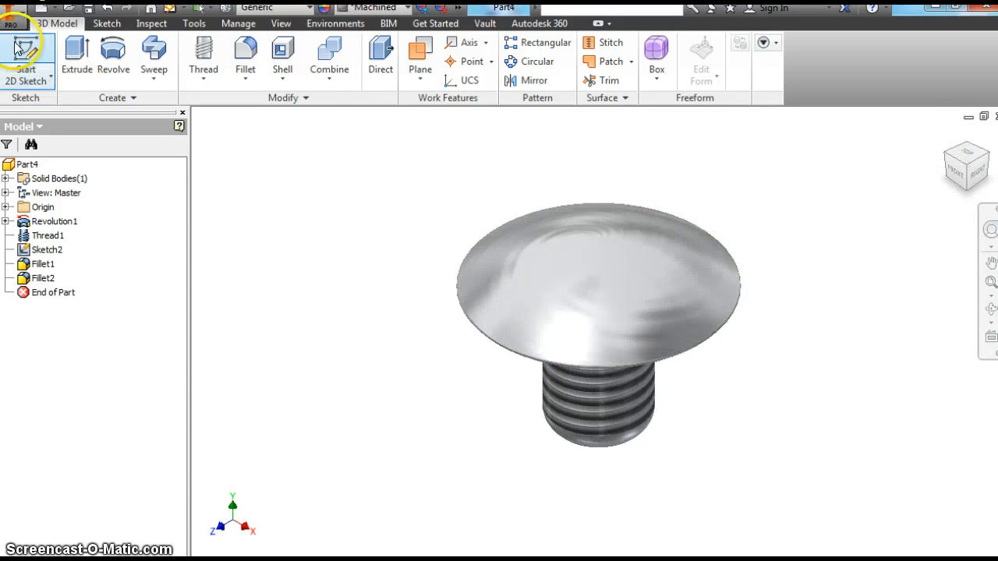
{"action": "left_click", "coordinate": [11, 12]}
{"action": "left_click", "coordinate": [21, 173]}
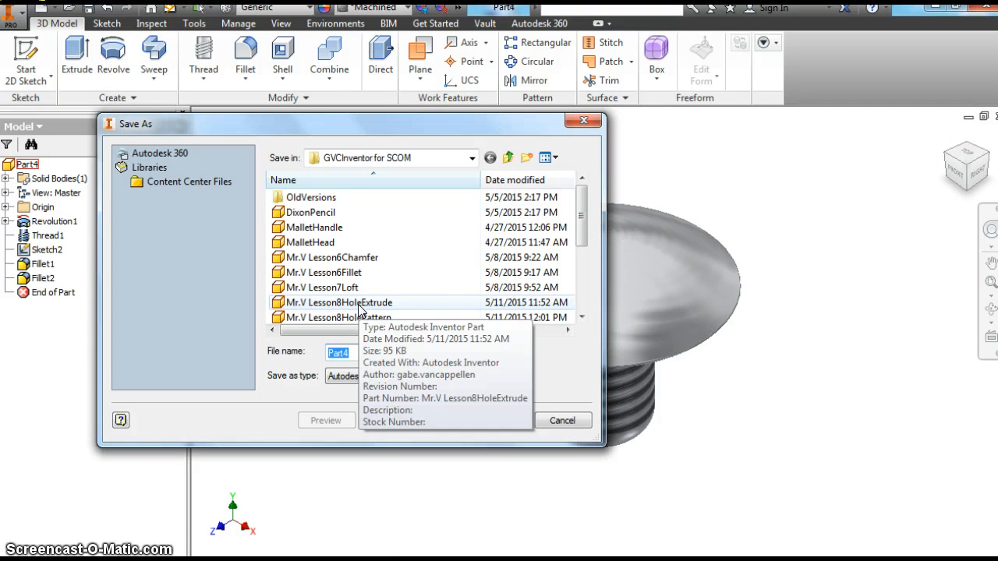
{"action": "type", "text": "Mr.V"}
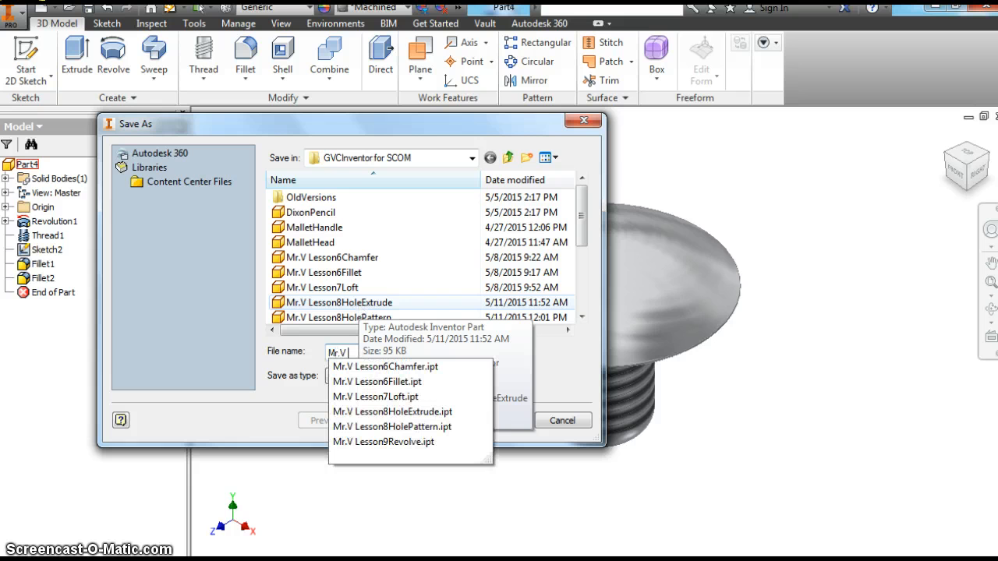
{"action": "type", "text": " Lesson9"}
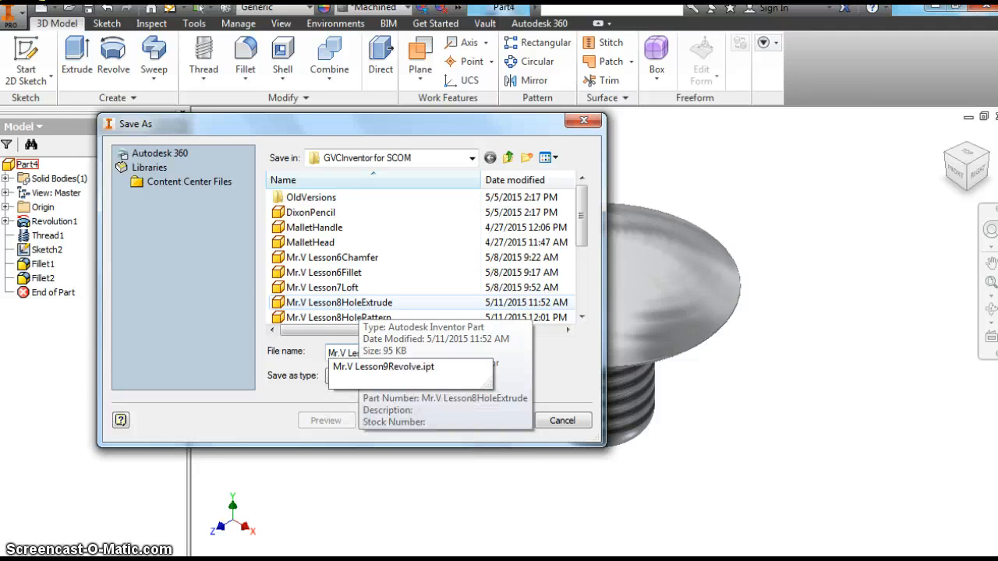
{"action": "type", "text": "Bolt"}
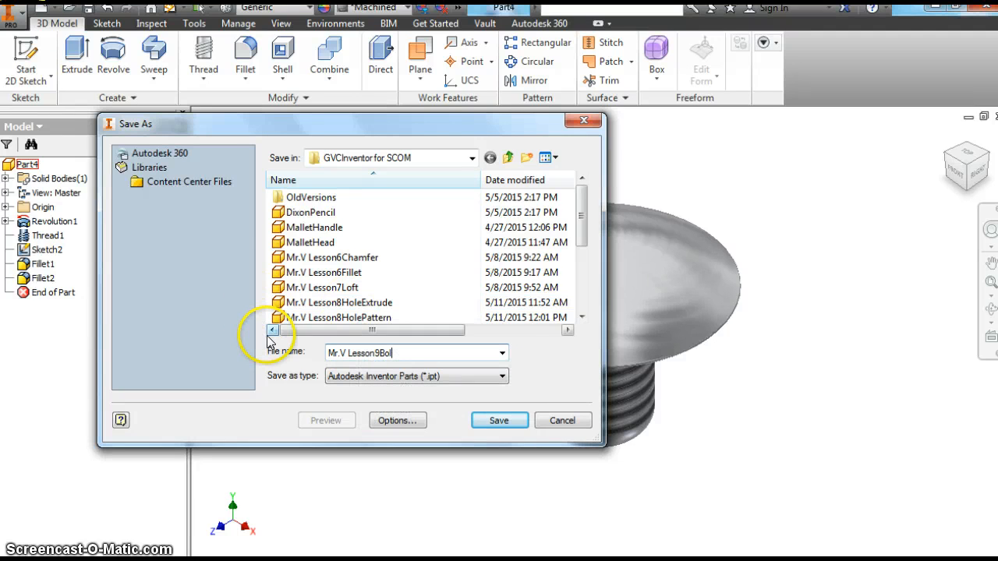
{"action": "left_click", "coordinate": [488, 420]}
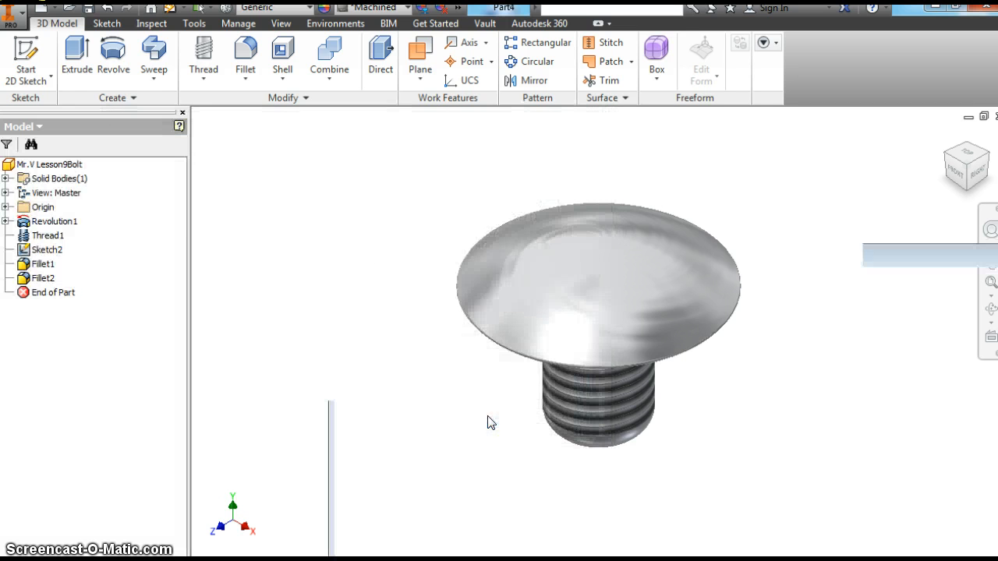